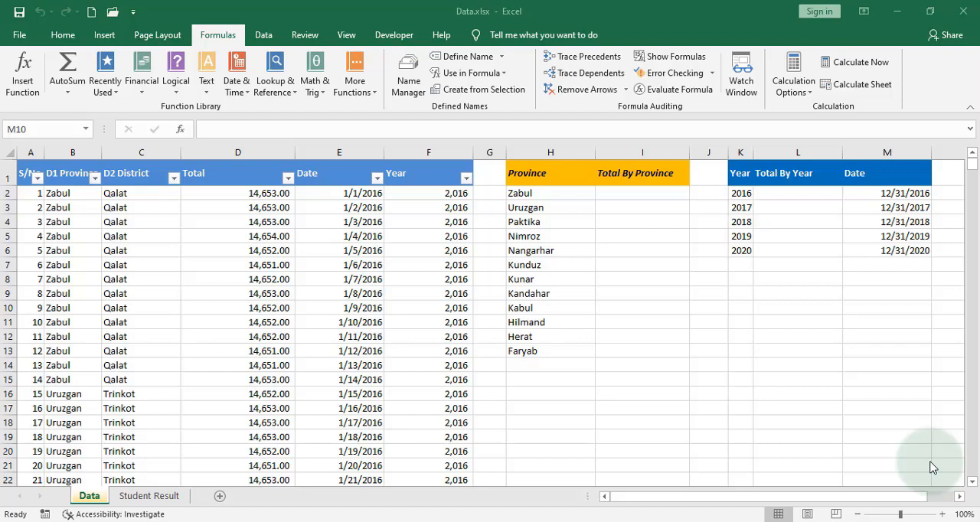
# In cell I2, enter a SUMIFS formula that totals column D where column B matches the province in H2.
pyautogui.click(609, 199)
pyautogui.click(556, 196)
pyautogui.click(643, 192)
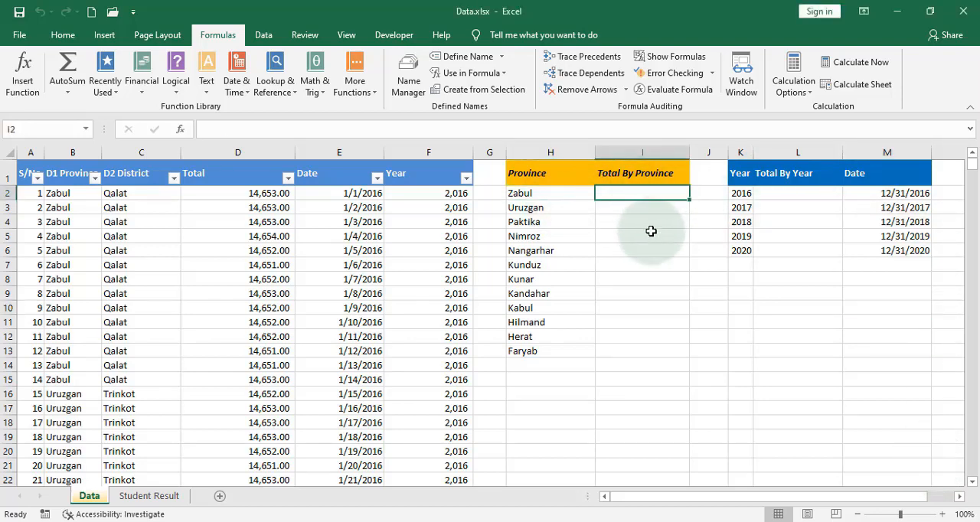
pyautogui.write('=')
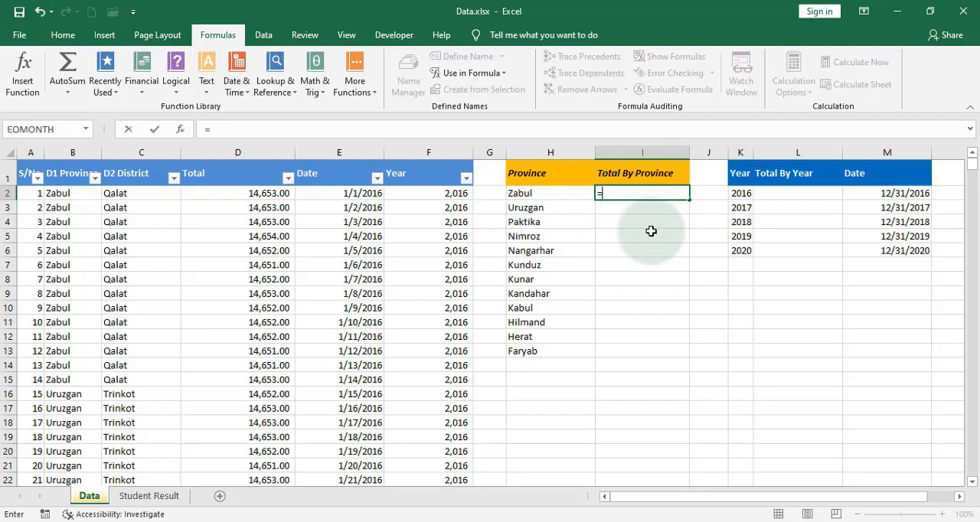
pyautogui.write('su')
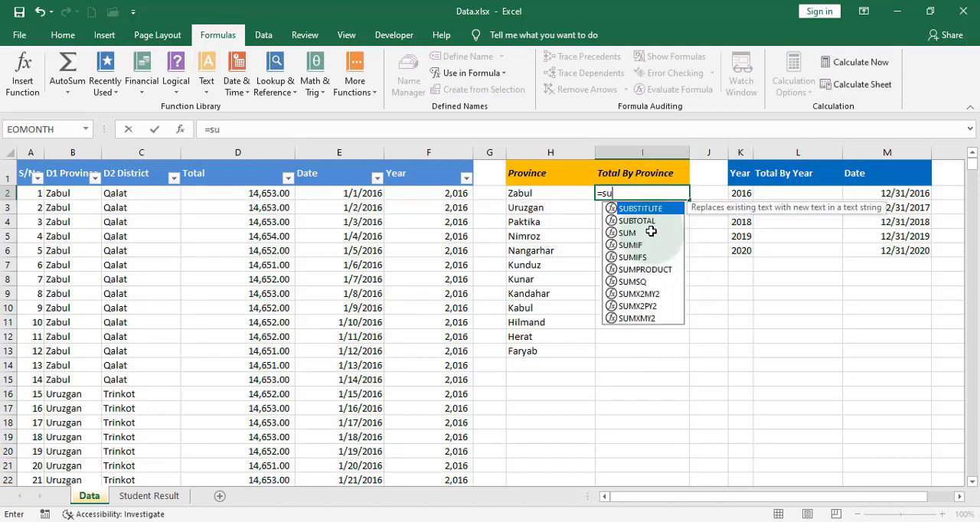
pyautogui.write('mifs')
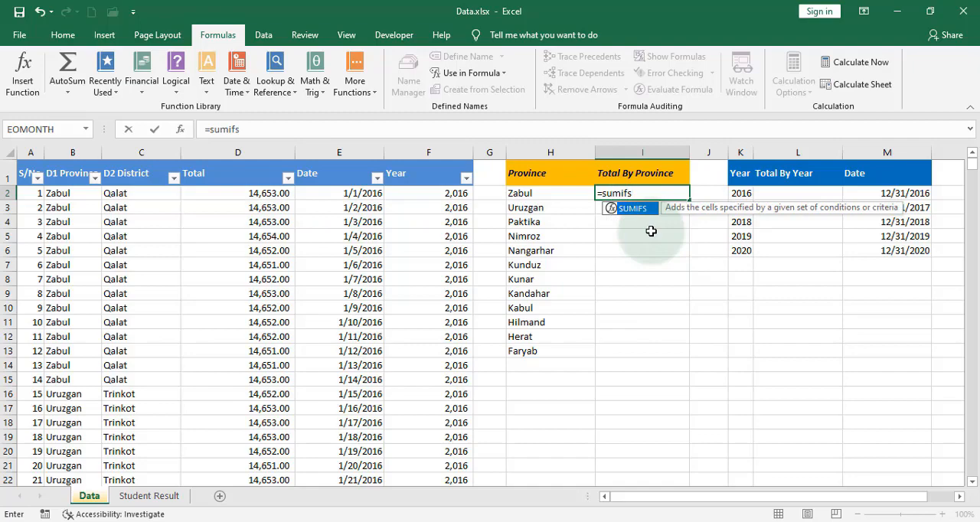
pyautogui.write('(')
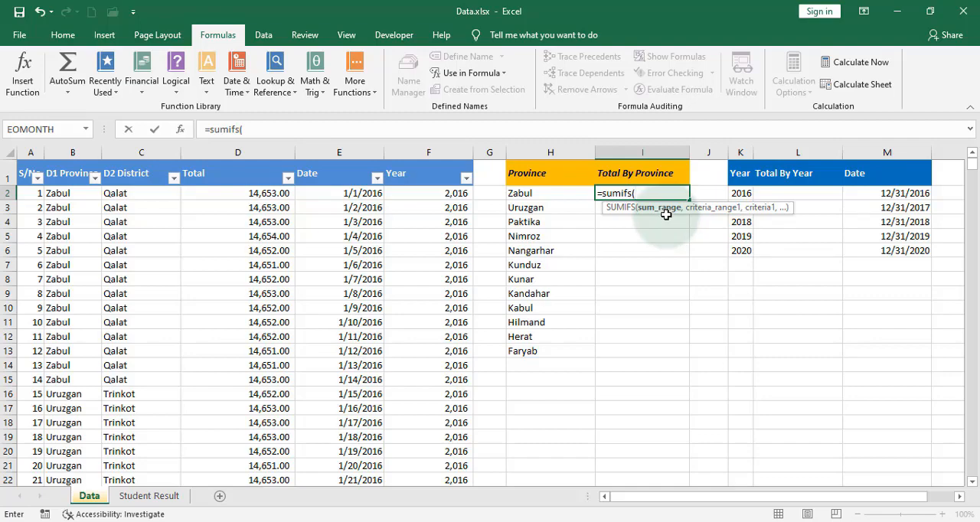
pyautogui.click(251, 156)
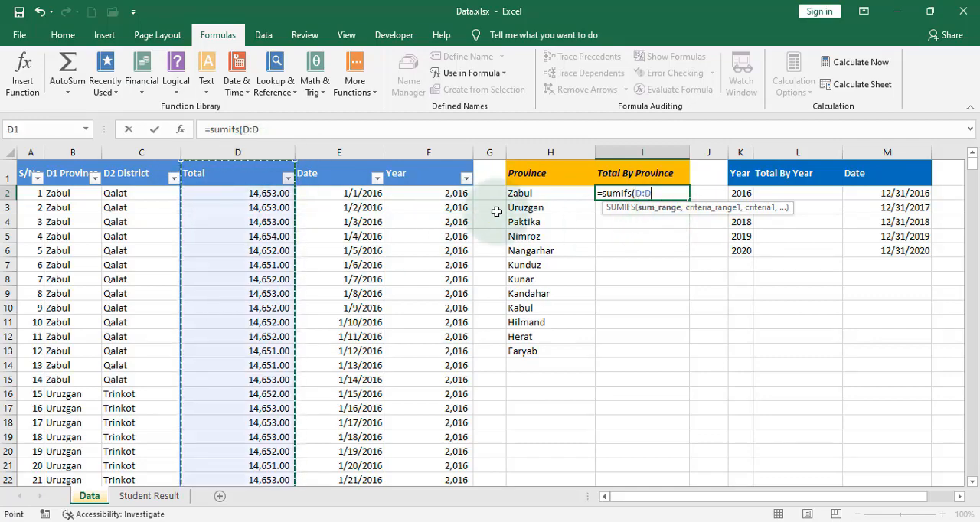
pyautogui.write(',')
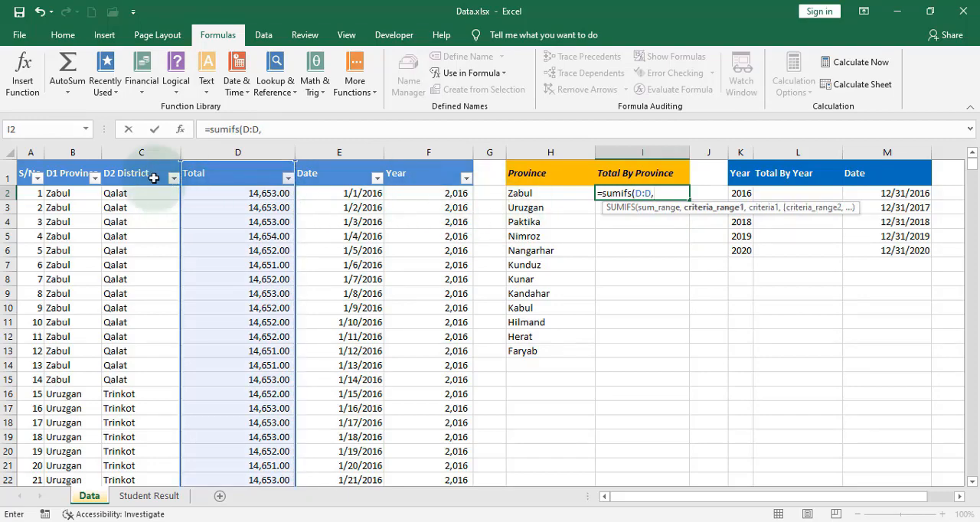
pyautogui.click(77, 152)
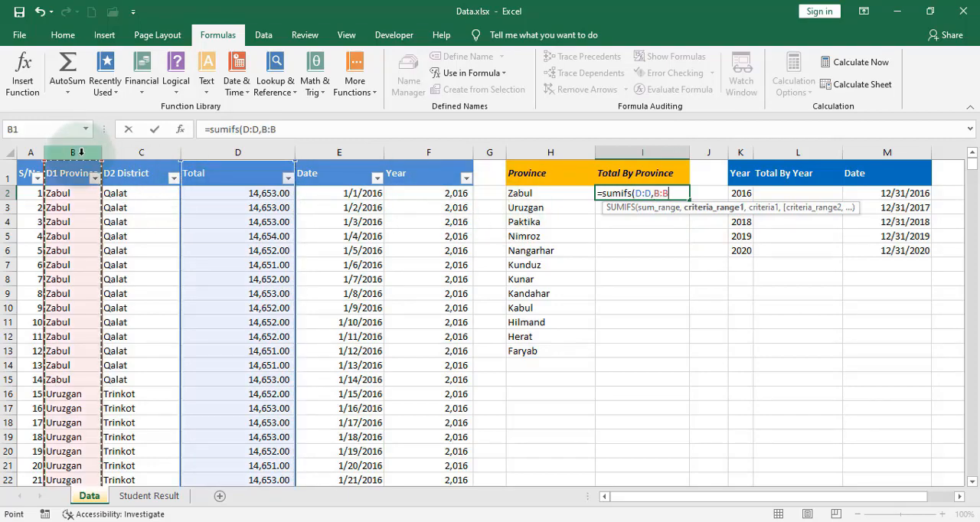
pyautogui.write(',')
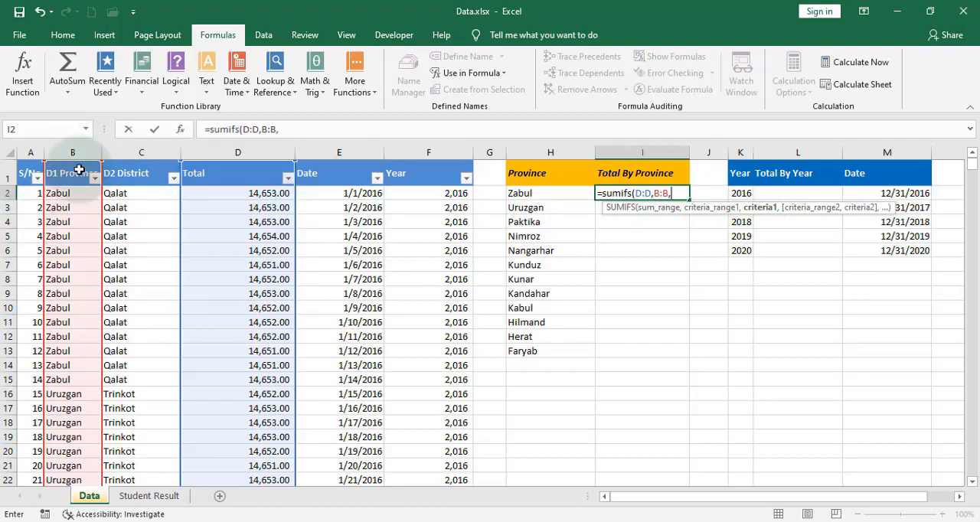
pyautogui.click(549, 196)
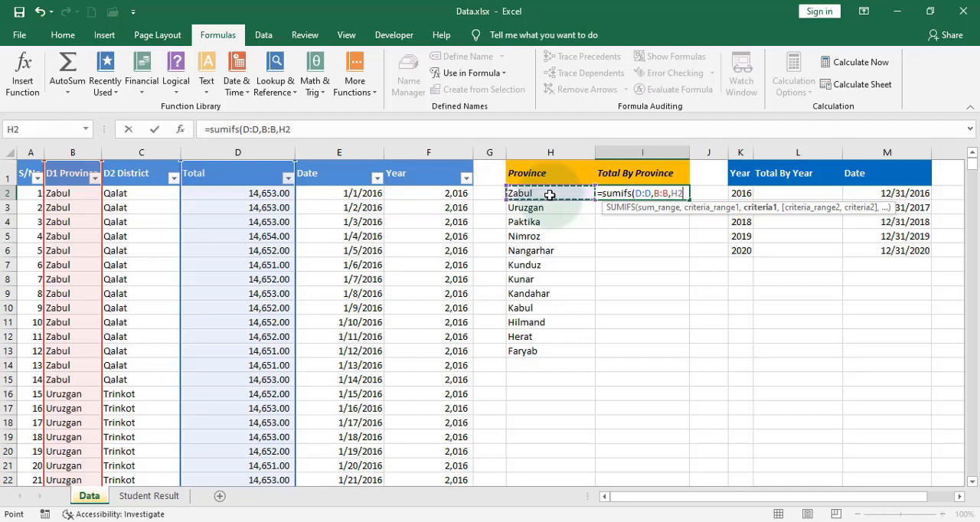
pyautogui.write(')')
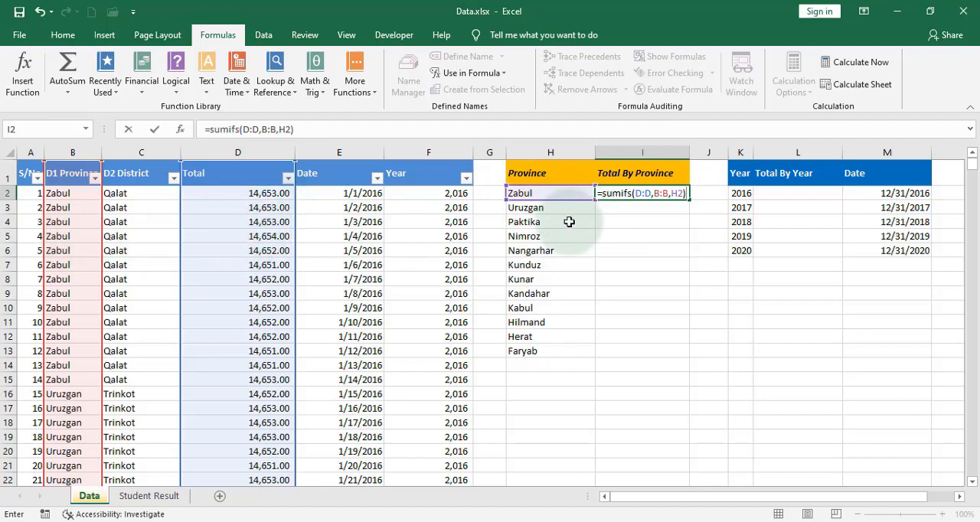
pyautogui.press('Return')
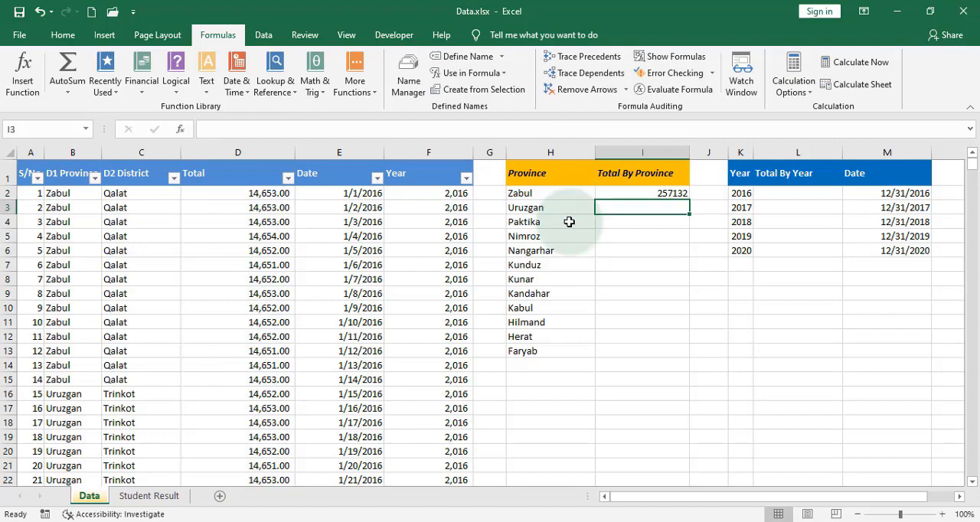
# Fill the SUMIFS formula from I2 down through I13 and add an AutoSum of I2:I13 in cell I14.
pyautogui.click(634, 193)
pyautogui.moveTo(689, 200); pyautogui.dragTo(696, 354)
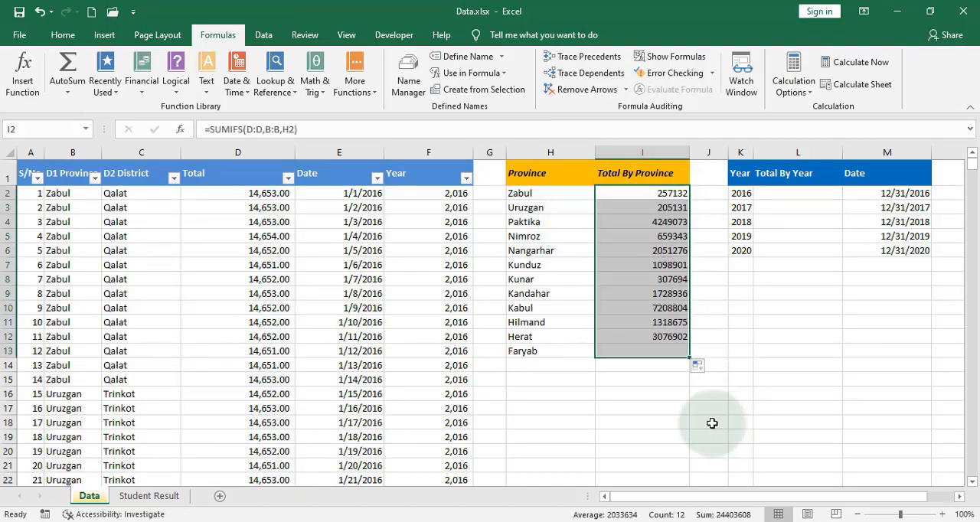
pyautogui.click(663, 369)
pyautogui.hotkey('alt', '=')
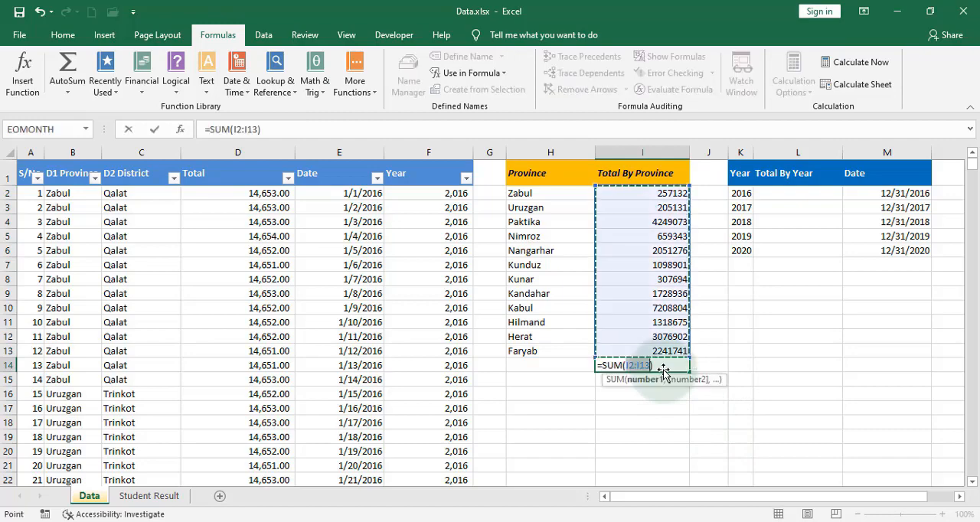
pyautogui.press('Return')
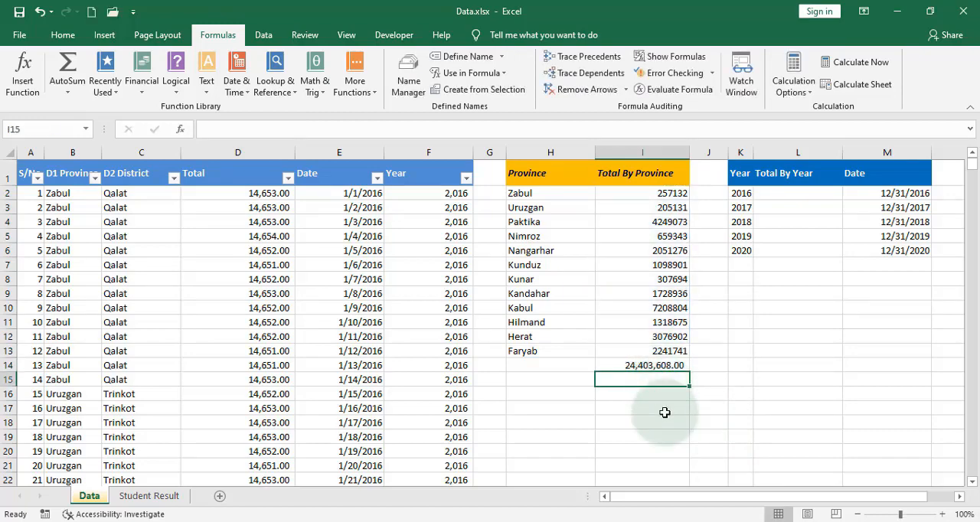
# Enter a SUM formula in cell I15 that adds up the entire column D as a cross-check.
pyautogui.write('=su')
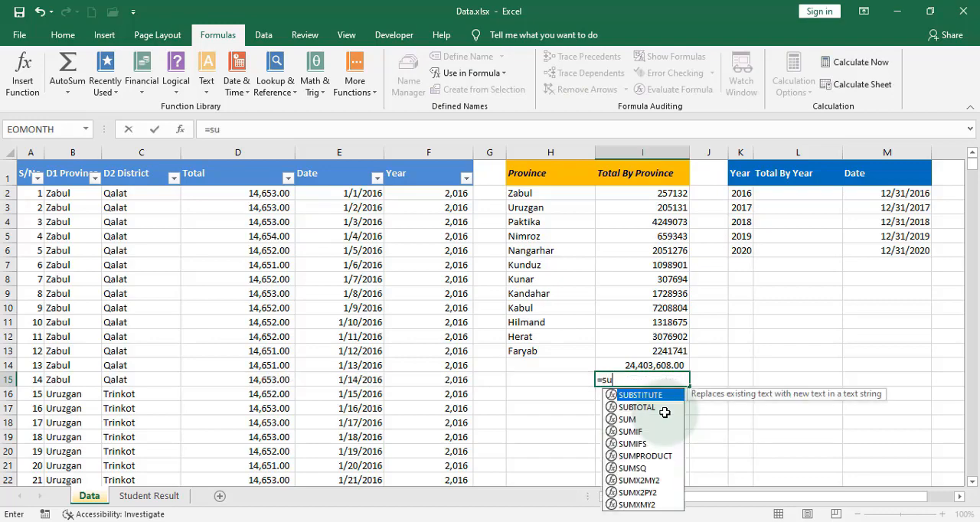
pyautogui.write('m(')
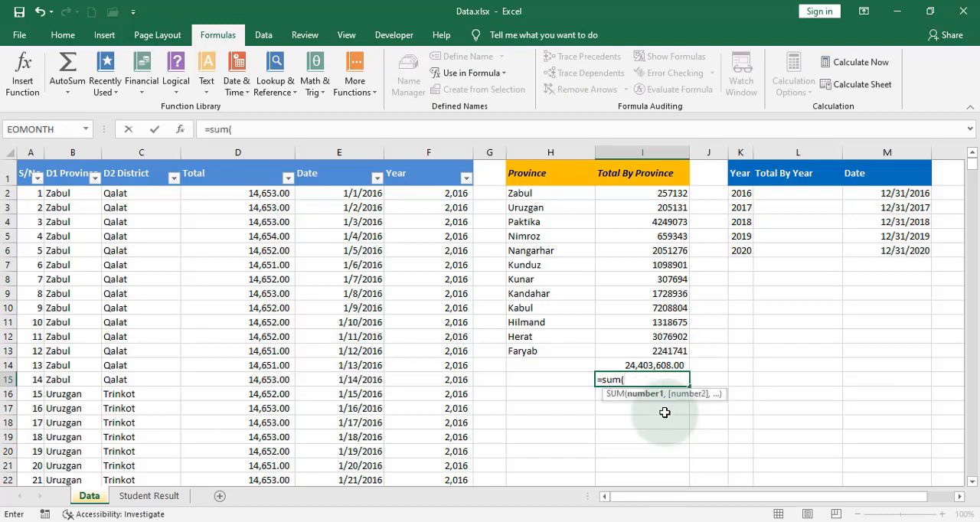
pyautogui.click(244, 151)
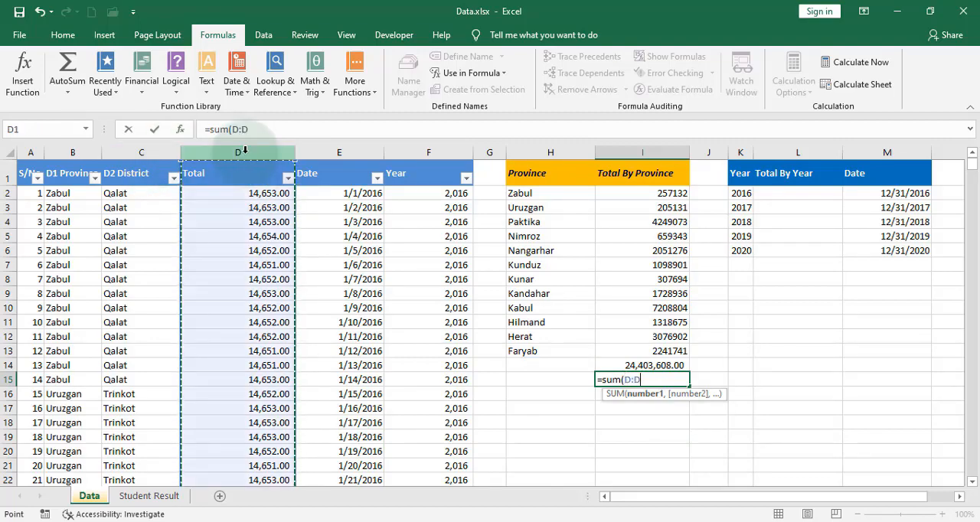
pyautogui.write(')')
pyautogui.press('Return')
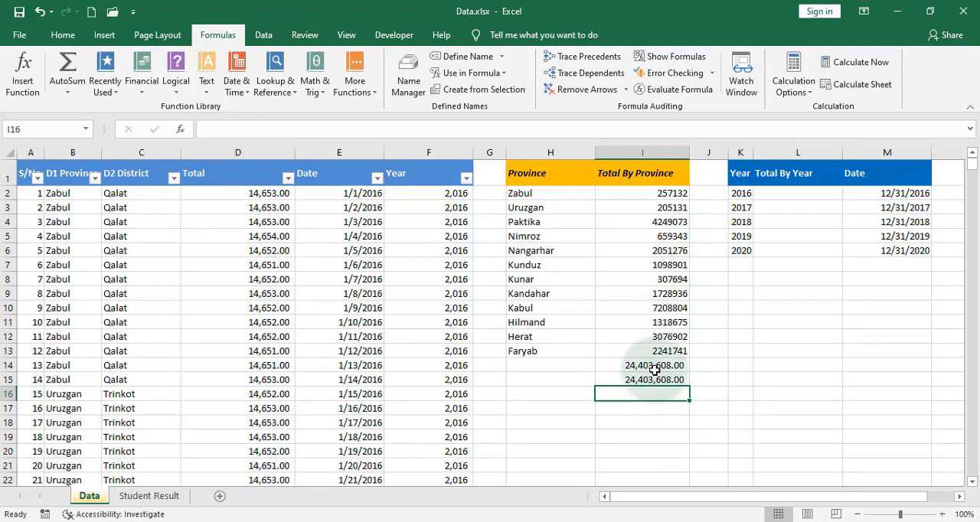
# For cell L2, search the available functions for "sumifs" and insert the SUMIFS function.
pyautogui.click(785, 192)
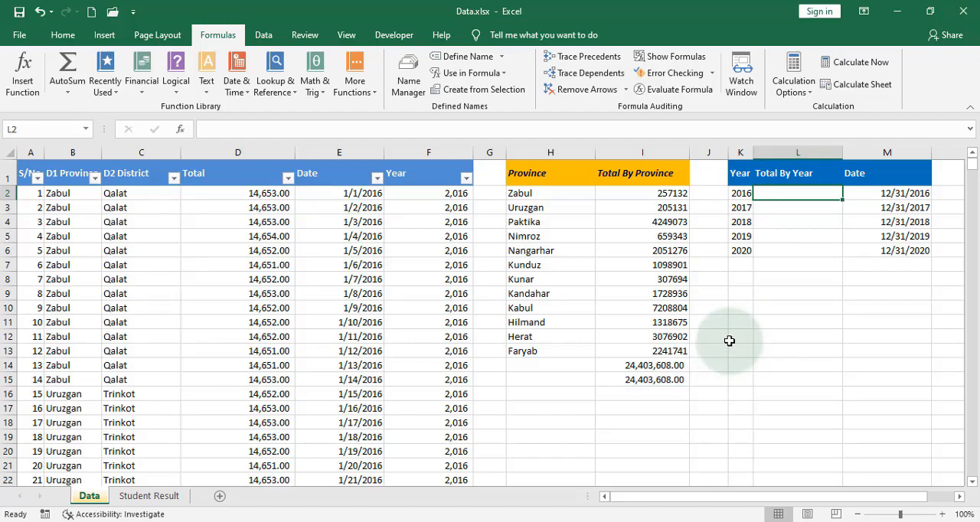
pyautogui.write('=sum')
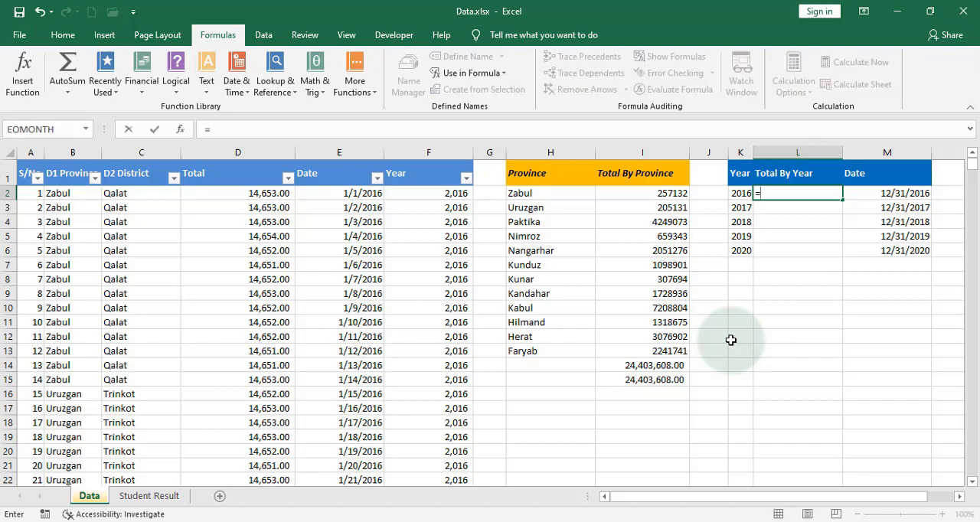
pyautogui.press('Escape')
pyautogui.press('Escape')
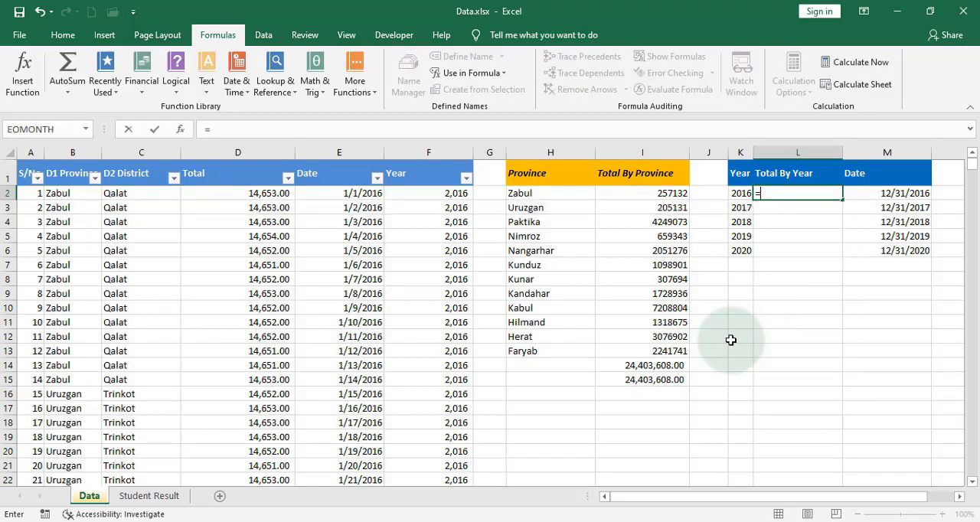
pyautogui.click(180, 130)
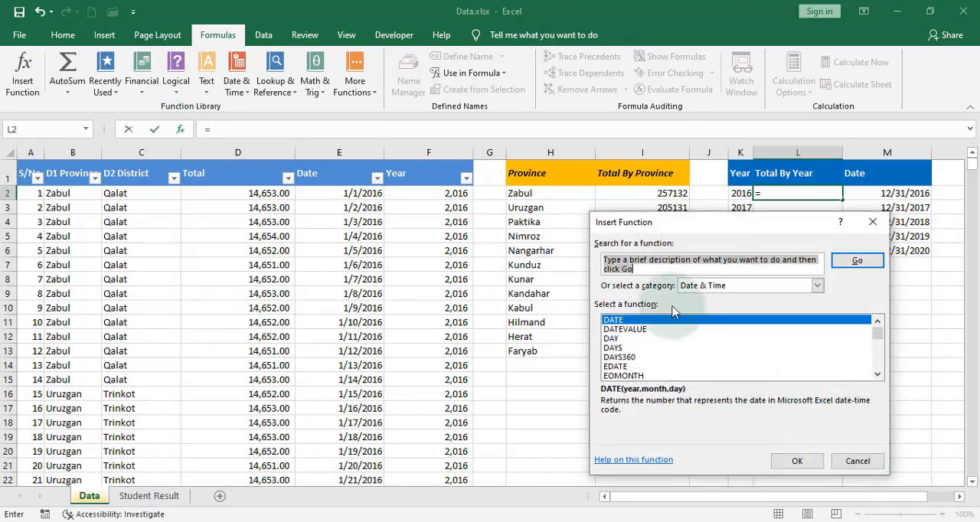
pyautogui.write('sum')
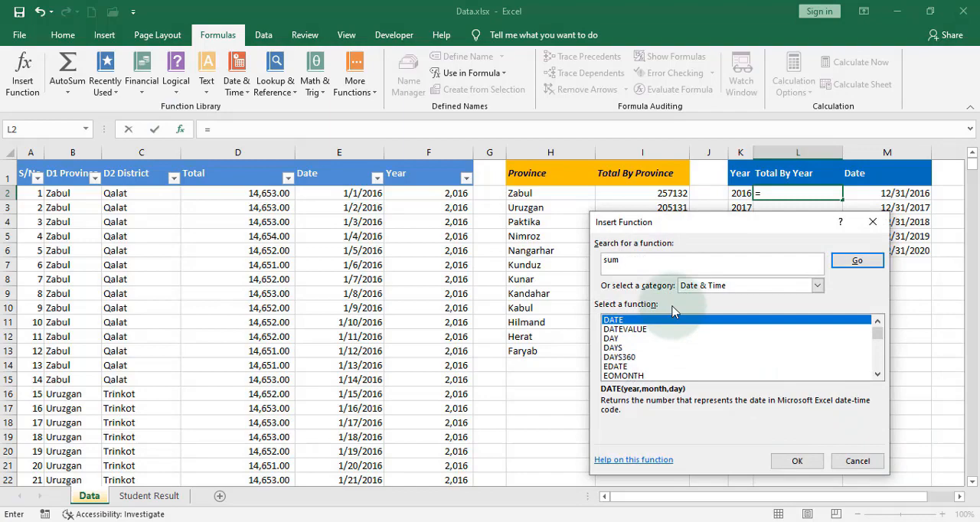
pyautogui.write('ifs')
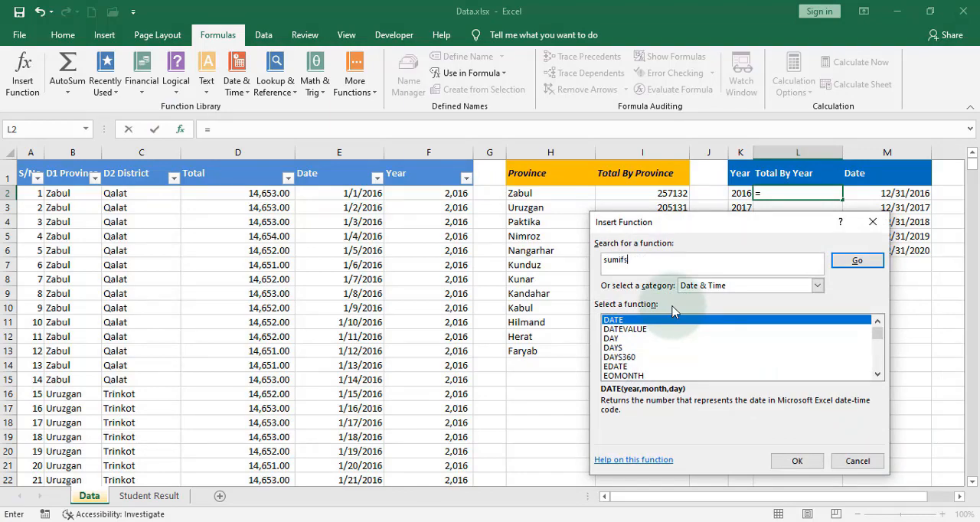
pyautogui.click(860, 262)
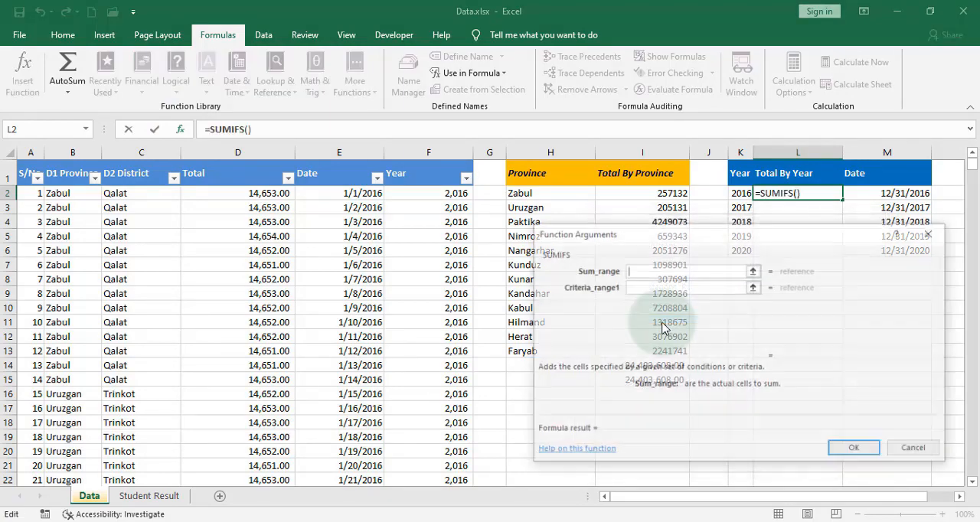
pyautogui.doubleClick(665, 330)
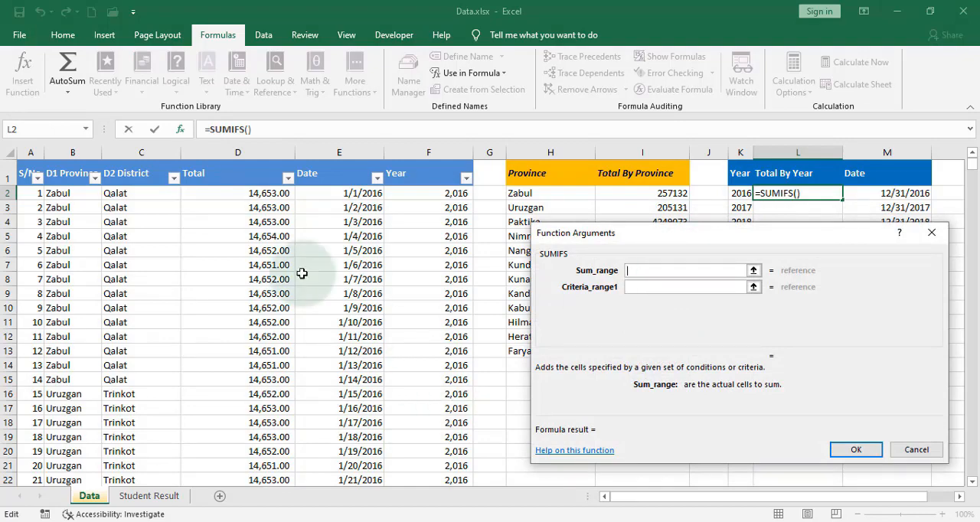
# Set the SUMIFS Sum_range to column D (D:D) and Criteria_range1 to the Date column E (E:E).
pyautogui.click(257, 150)
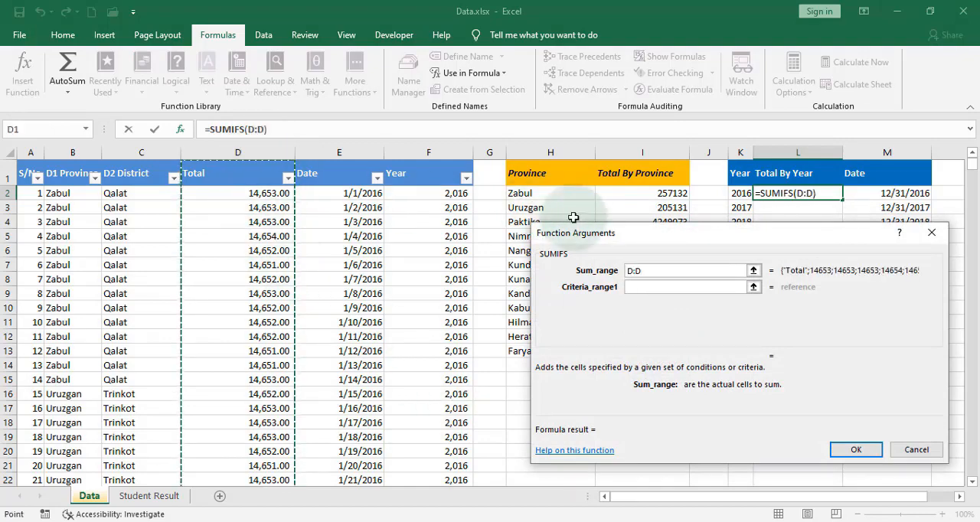
pyautogui.moveTo(647, 235); pyautogui.dragTo(598, 281)
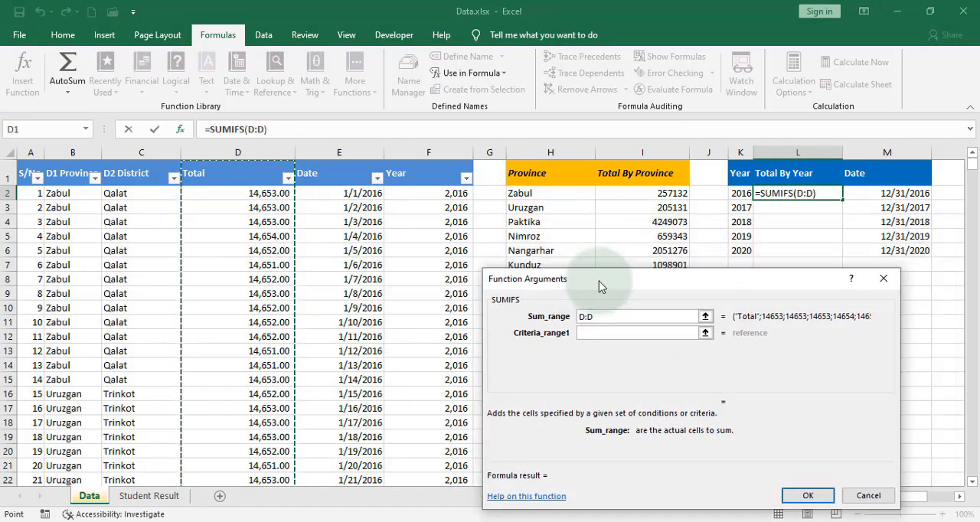
pyautogui.click(604, 332)
pyautogui.click(340, 152)
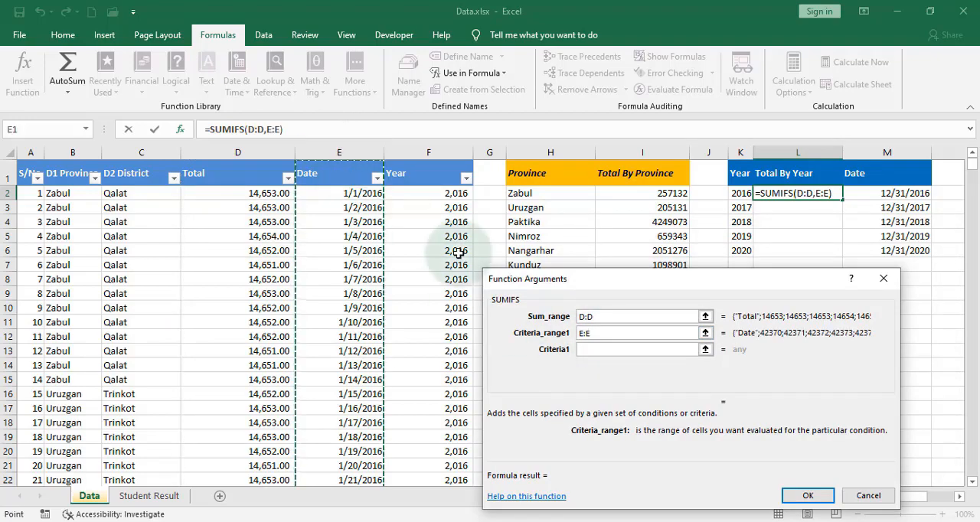
# Set Criteria1 to <M2 and complete the SUMIFS formula in L2.
pyautogui.click(618, 351)
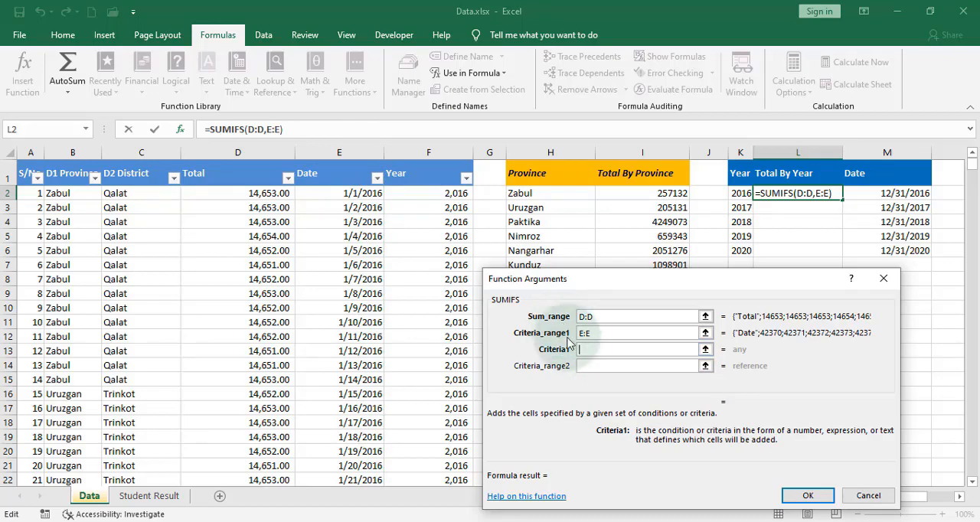
pyautogui.click(580, 367)
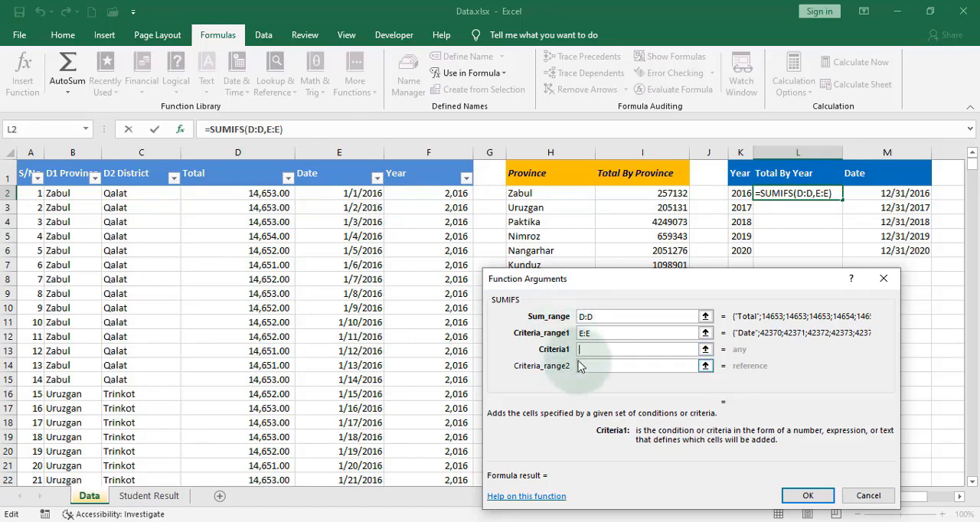
pyautogui.write('>')
pyautogui.press('BackSpace')
pyautogui.write('<')
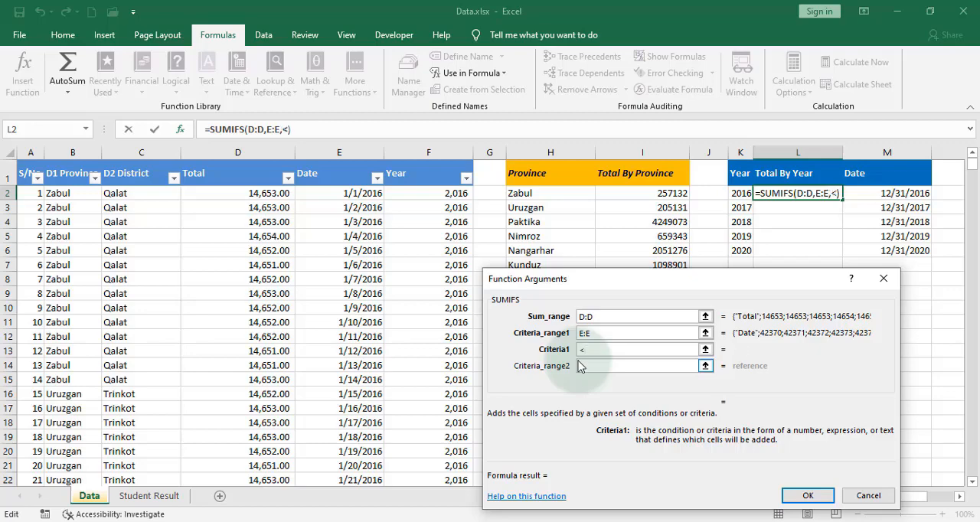
pyautogui.click(912, 193)
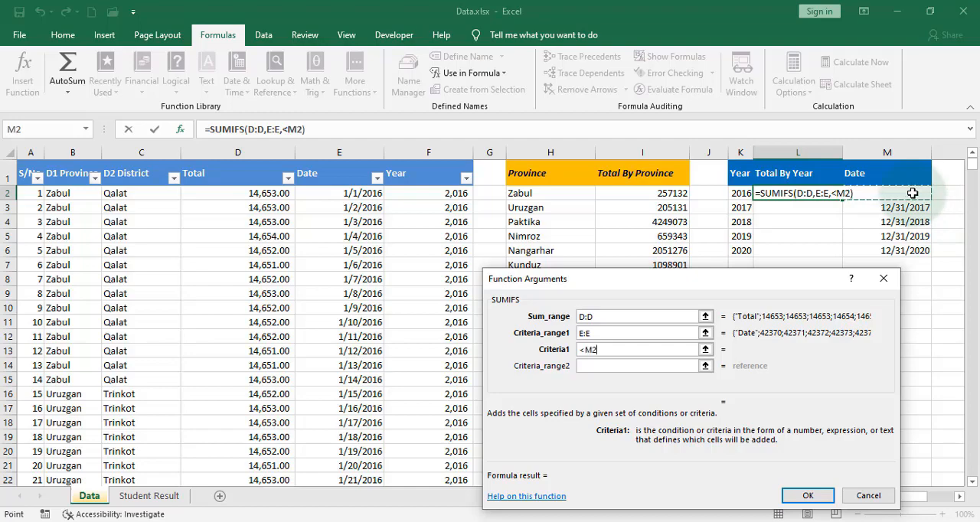
pyautogui.press('Return')
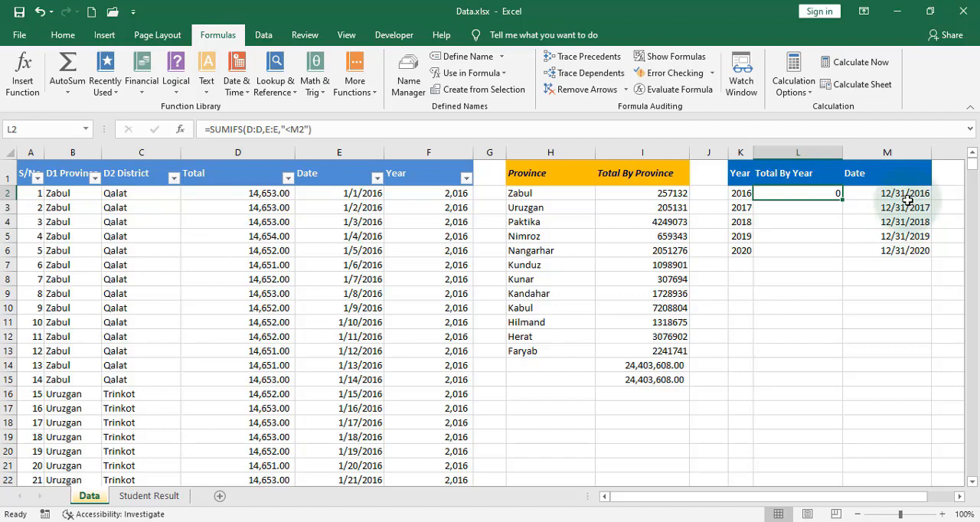
pyautogui.click(911, 194)
pyautogui.click(816, 195)
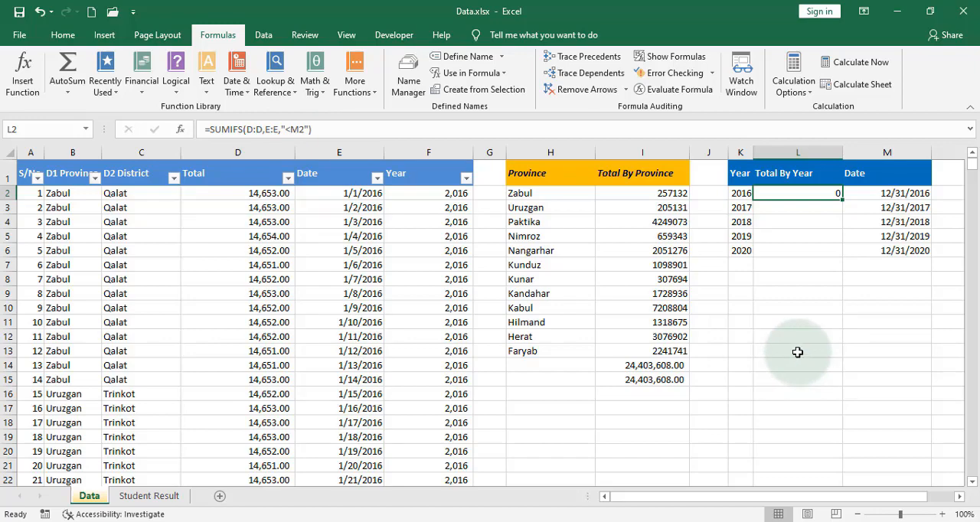
pyautogui.click(801, 208)
pyautogui.click(178, 131)
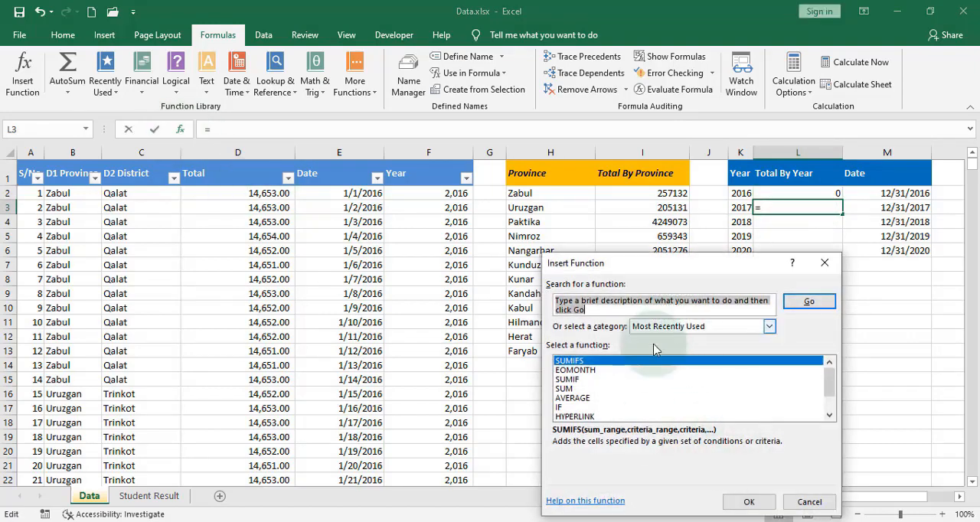
pyautogui.click(809, 502)
pyautogui.click(814, 193)
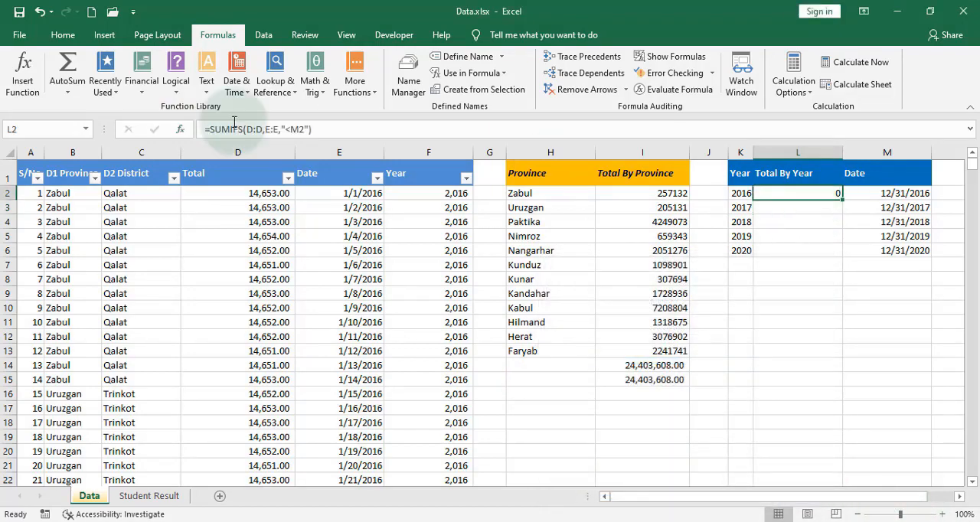
# Begin a SUMIFS formula in cell L3 with column D (D:D) as the sum range and column E (E:E) as the criteria range.
pyautogui.click(821, 208)
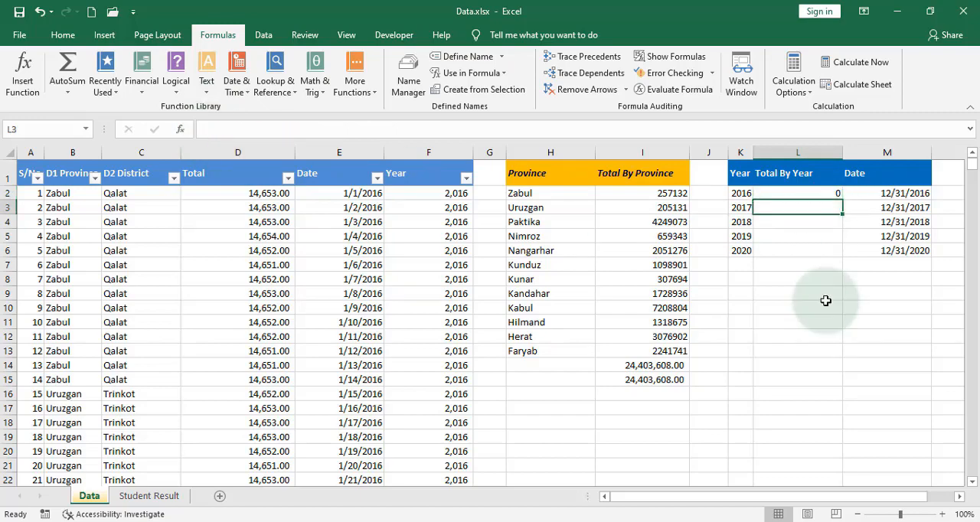
pyautogui.write('=')
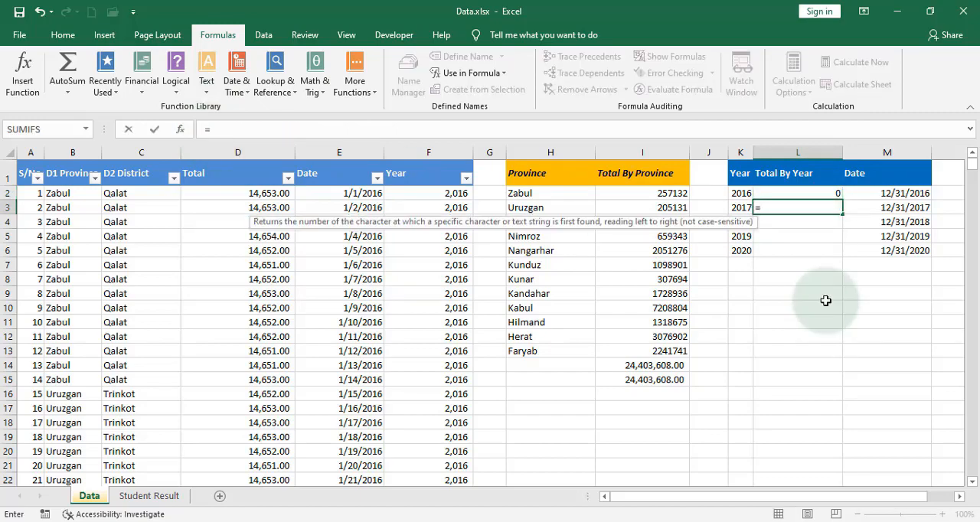
pyautogui.write('sumifs(')
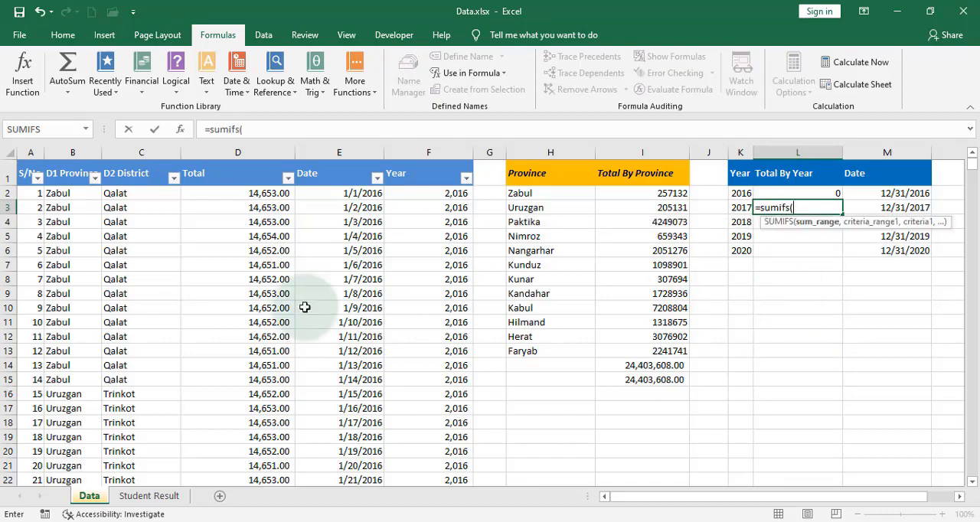
pyautogui.click(247, 153)
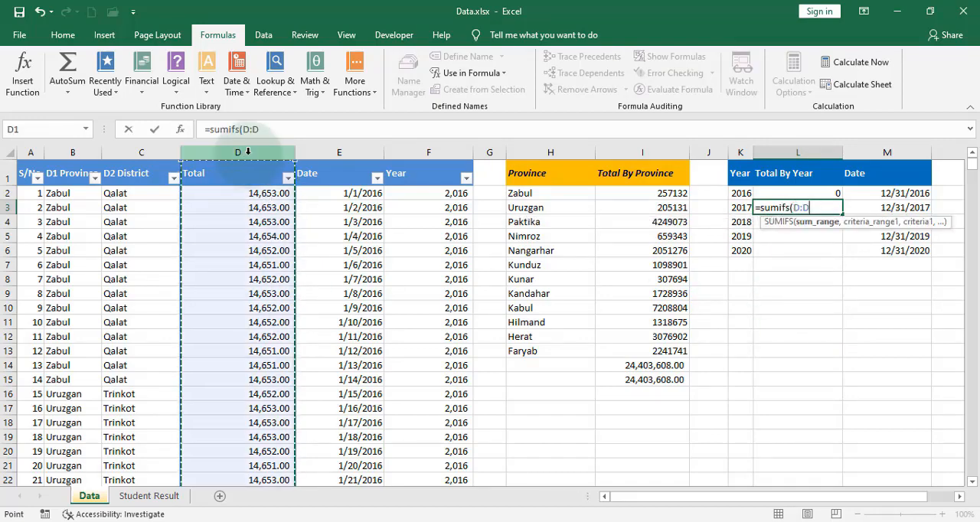
pyautogui.write(',')
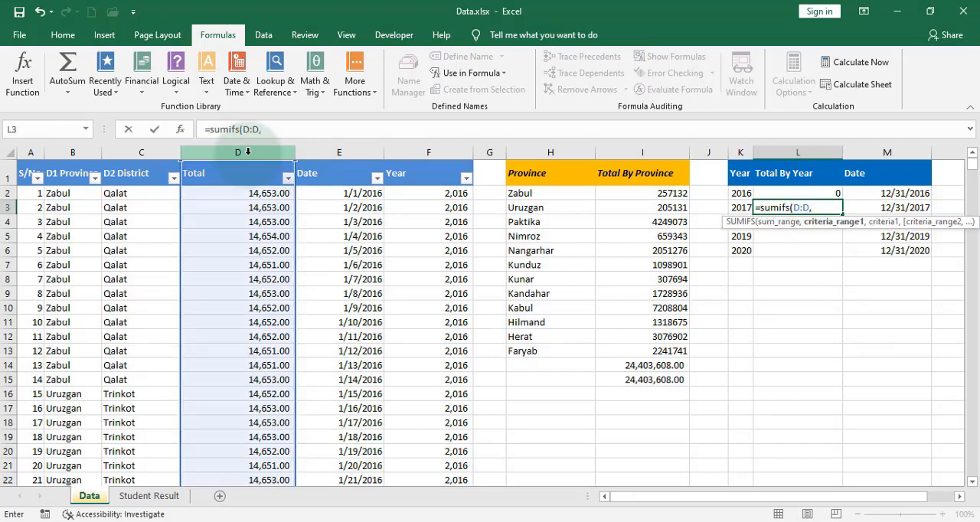
pyautogui.click(339, 153)
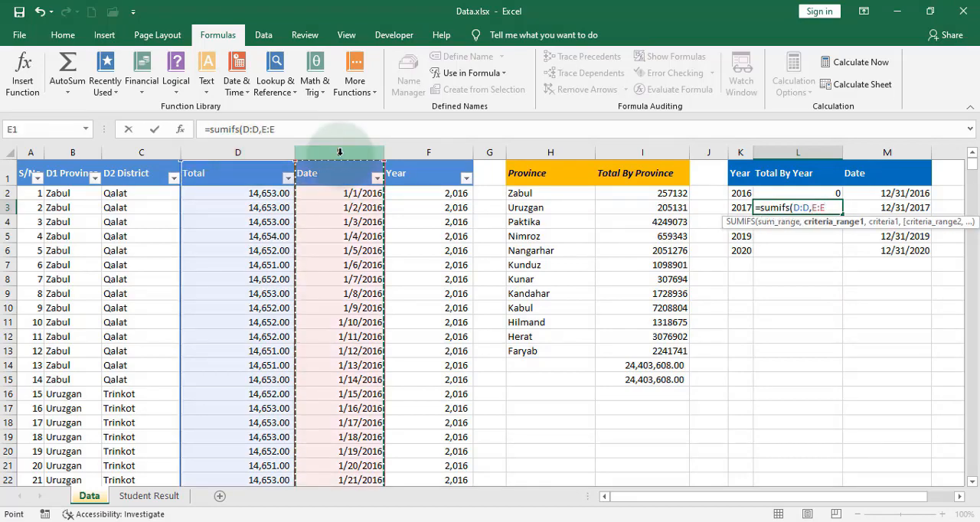
pyautogui.write(',')
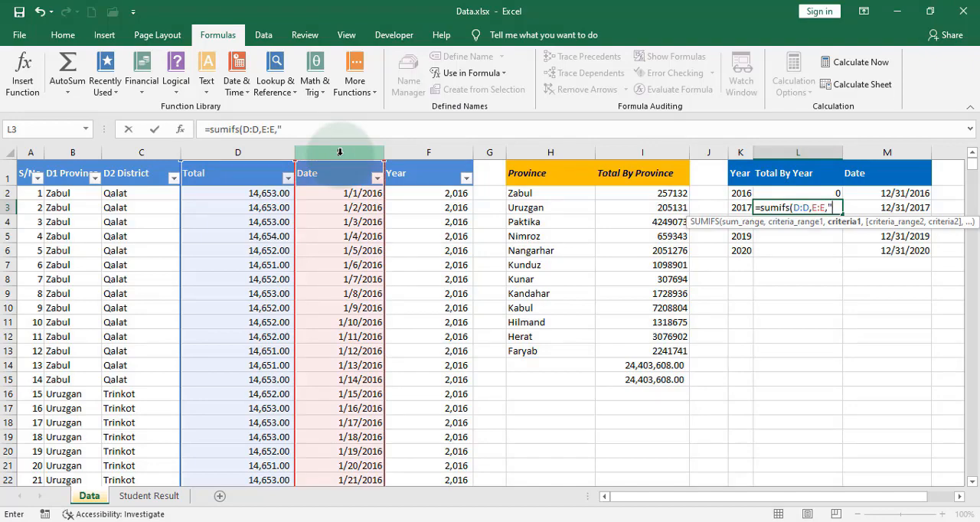
pyautogui.write('"<=')
# Set the criterion of the L3 formula to "<"&M3 and complete the formula.
pyautogui.press('BackSpace')
pyautogui.write('"&')
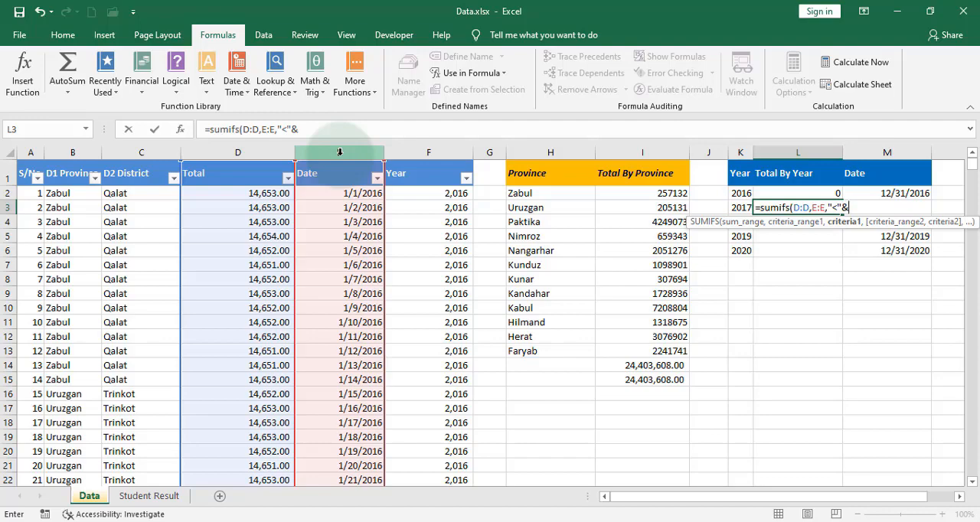
pyautogui.write('m3')
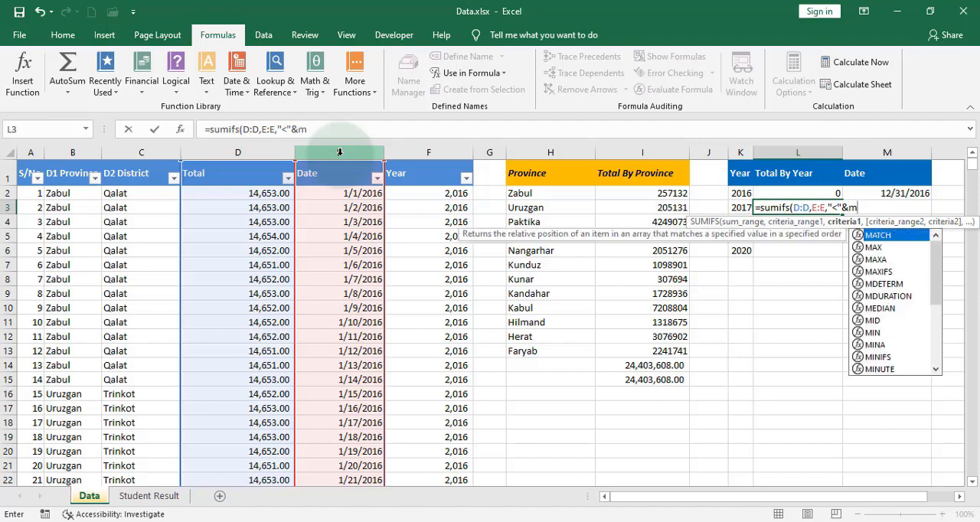
pyautogui.press('Return')
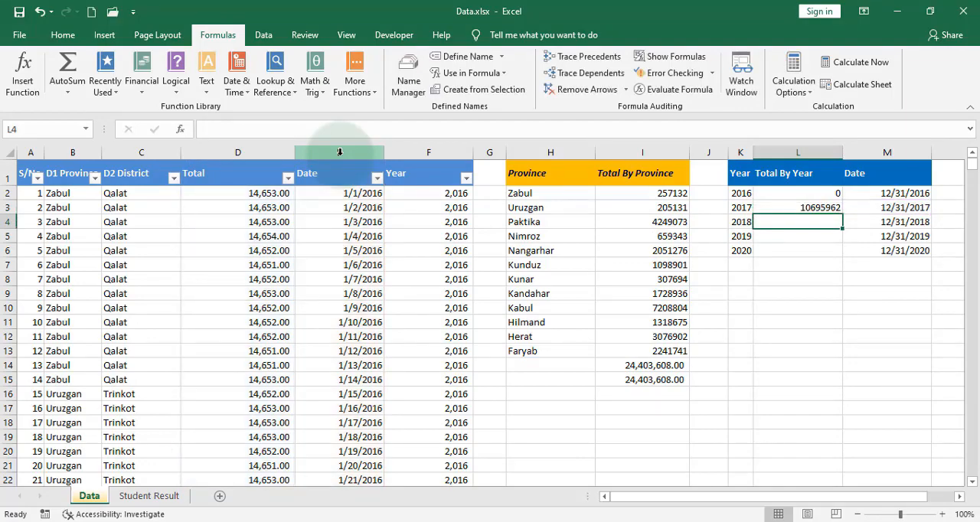
# Examine how the criterion in the L3 formula joins the quoted operator to the cell reference.
pyautogui.click(816, 210)
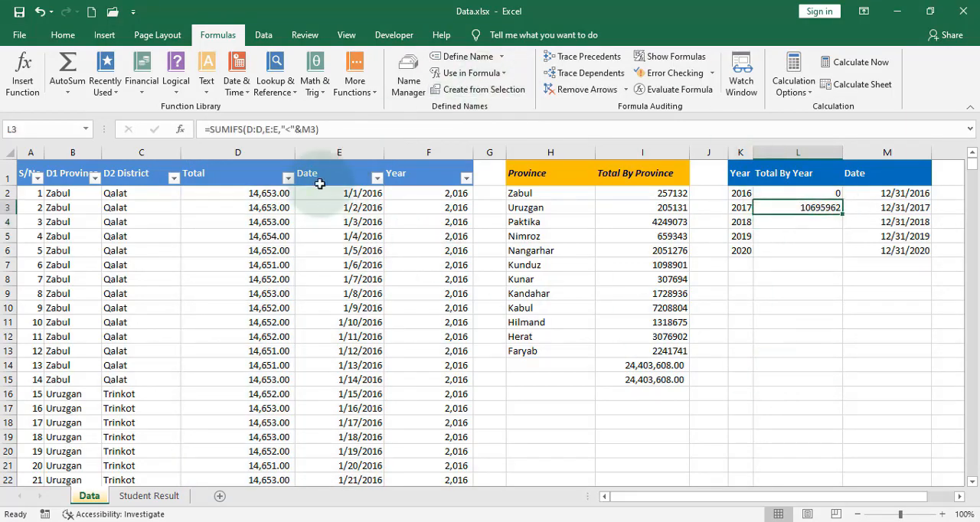
pyautogui.click(295, 129)
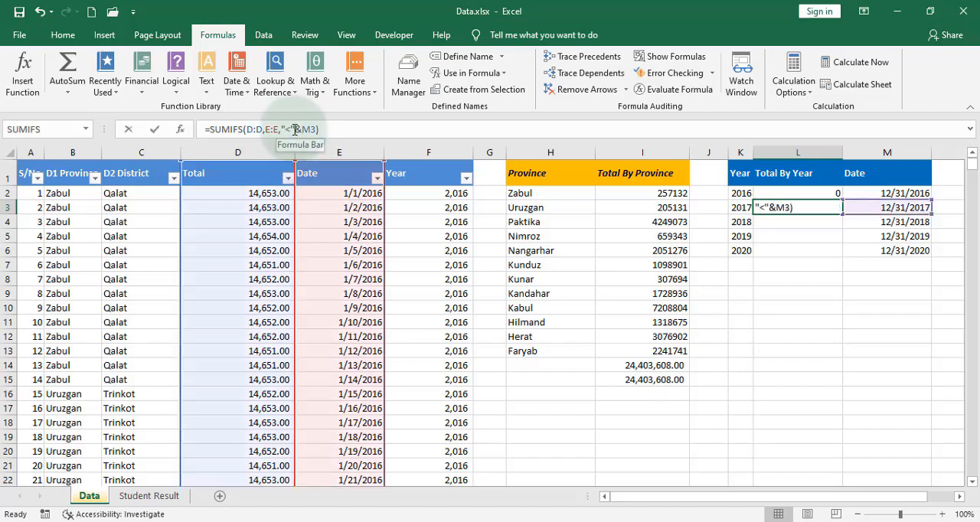
pyautogui.moveTo(296, 130); pyautogui.dragTo(284, 129)
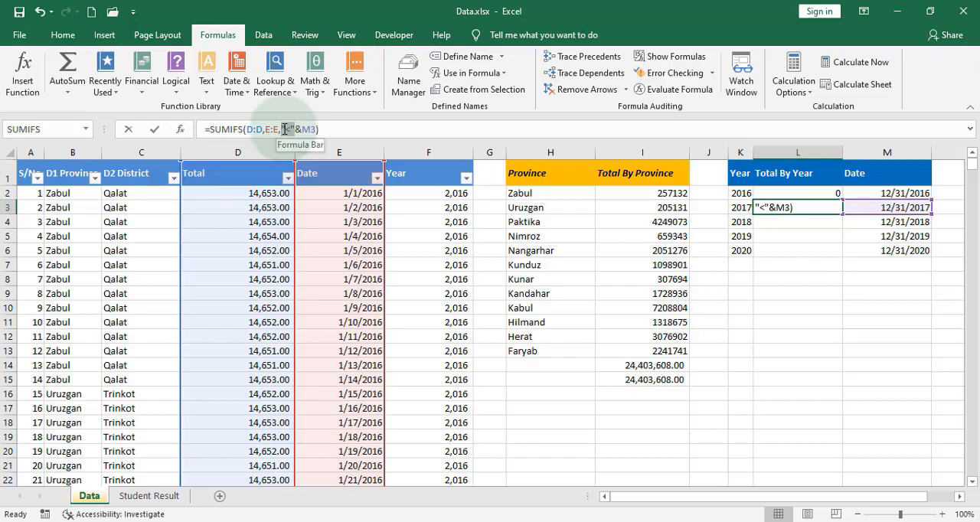
pyautogui.moveTo(284, 129); pyautogui.dragTo(284, 130)
pyautogui.click(301, 129)
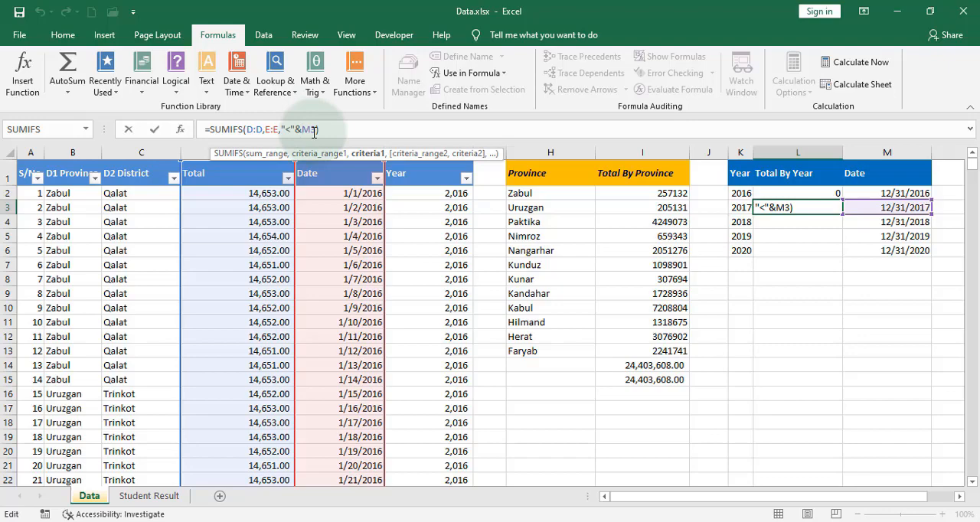
pyautogui.press('Return')
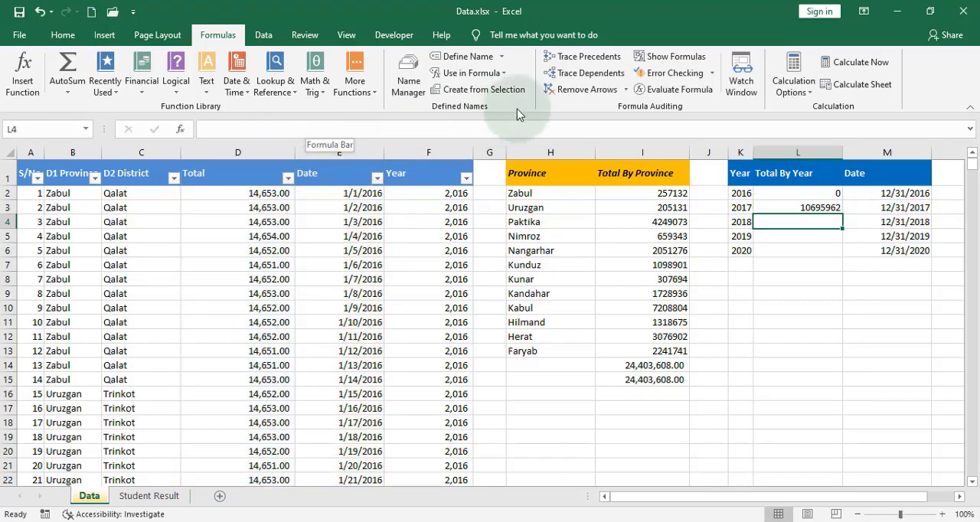
# Correct the criterion in L2 to "<"&M2 and fill the SUMIFS formula down through L6.
pyautogui.click(811, 194)
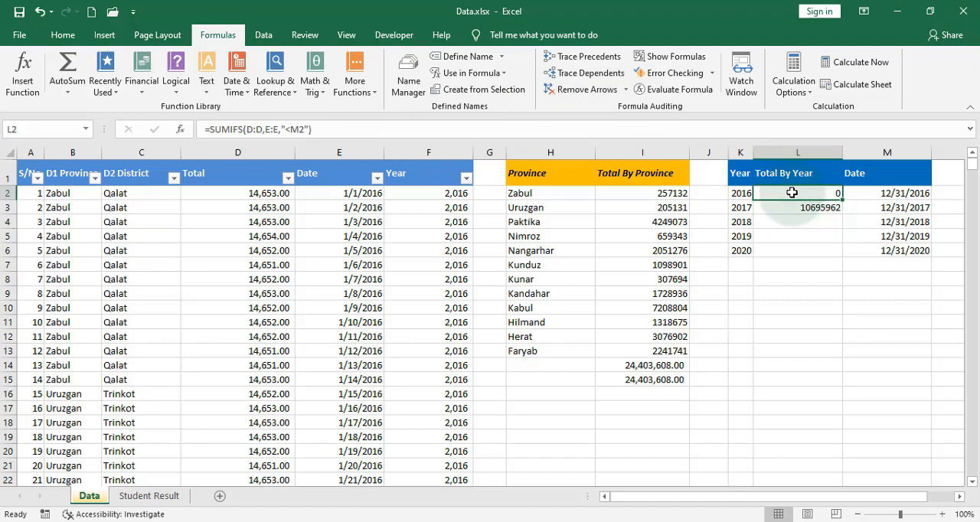
pyautogui.click(295, 130)
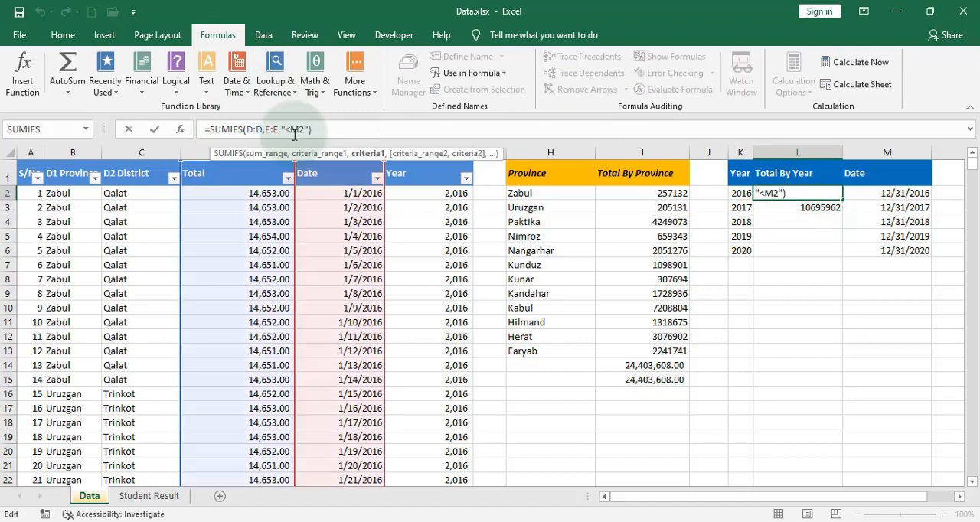
pyautogui.write('"&')
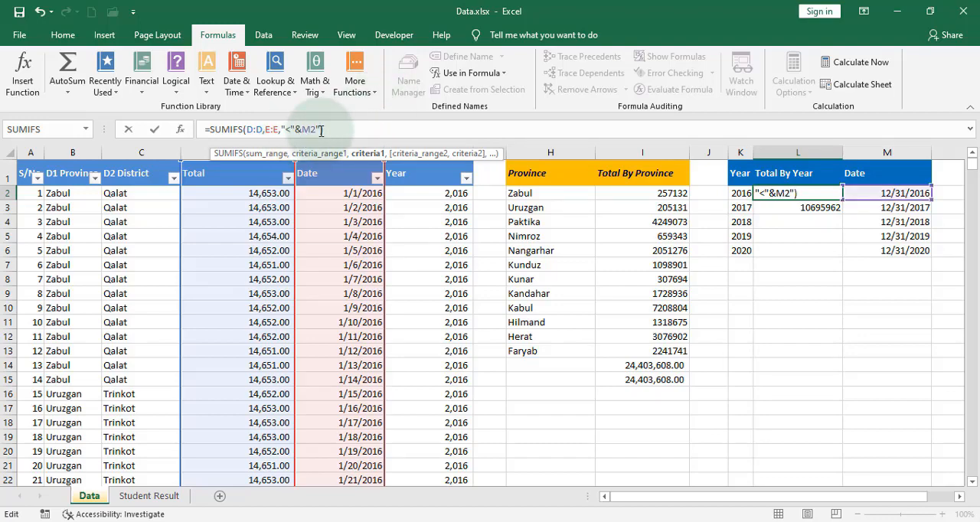
pyautogui.press('BackSpace')
pyautogui.press('Return')
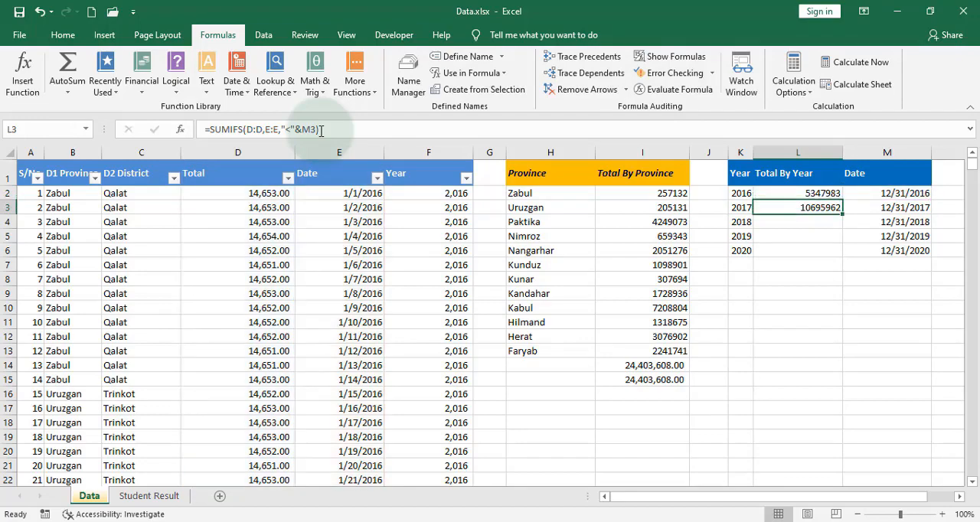
pyautogui.moveTo(821, 192); pyautogui.dragTo(837, 259)
# Try summing L2:L6 in cell L7 and clear that cell again.
pyautogui.click(817, 265)
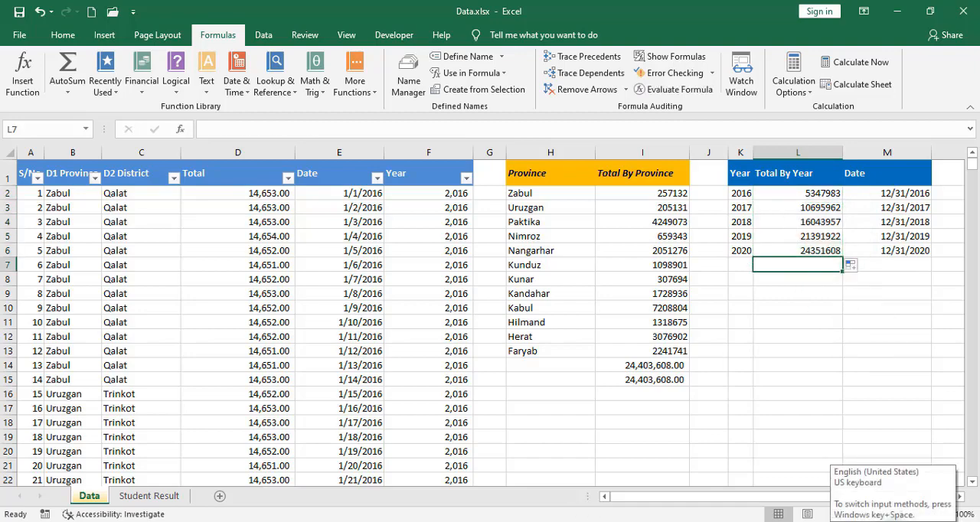
pyautogui.hotkey('alt', '=')
pyautogui.press('Return')
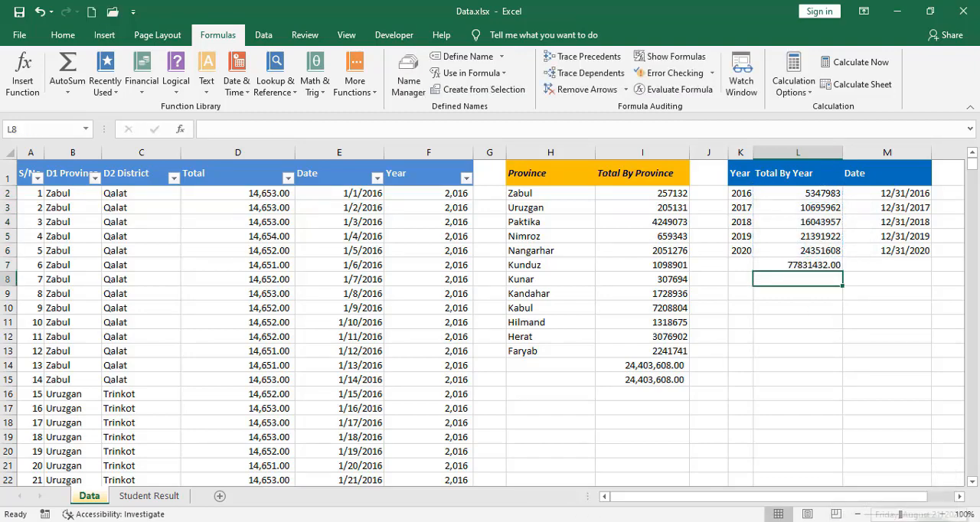
pyautogui.click(826, 267)
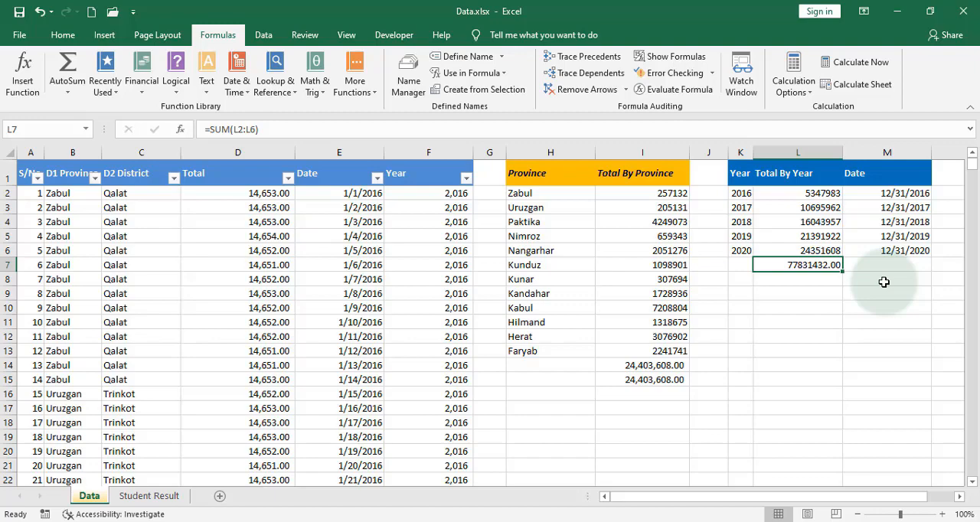
pyautogui.press('Delete')
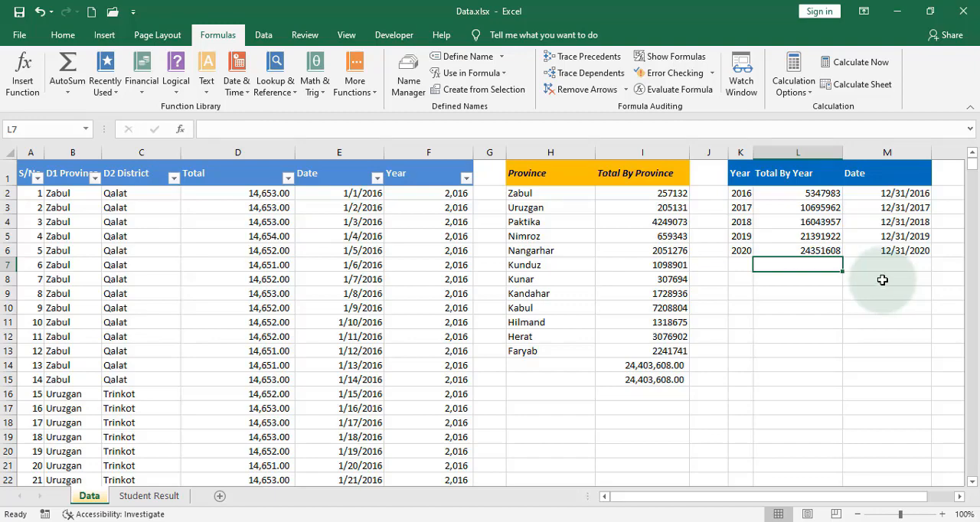
# Change the criterion in L2 to "<="&M2 and copy the updated SUMIFS formula down through L6.
pyautogui.click(824, 193)
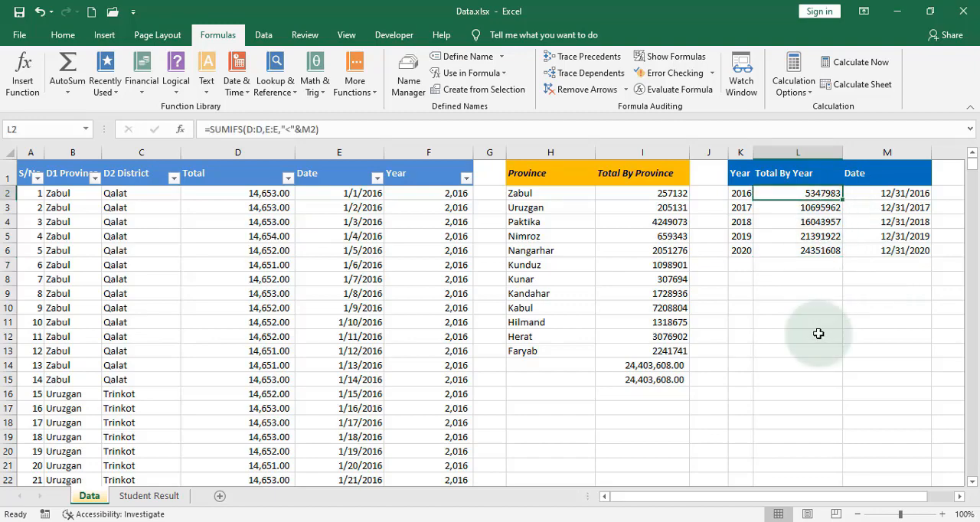
pyautogui.click(305, 130)
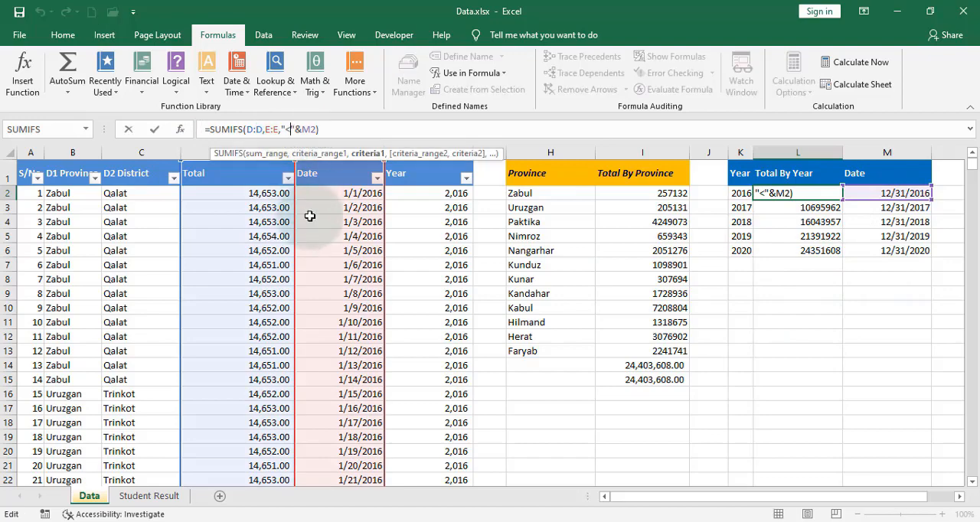
pyautogui.press('Return')
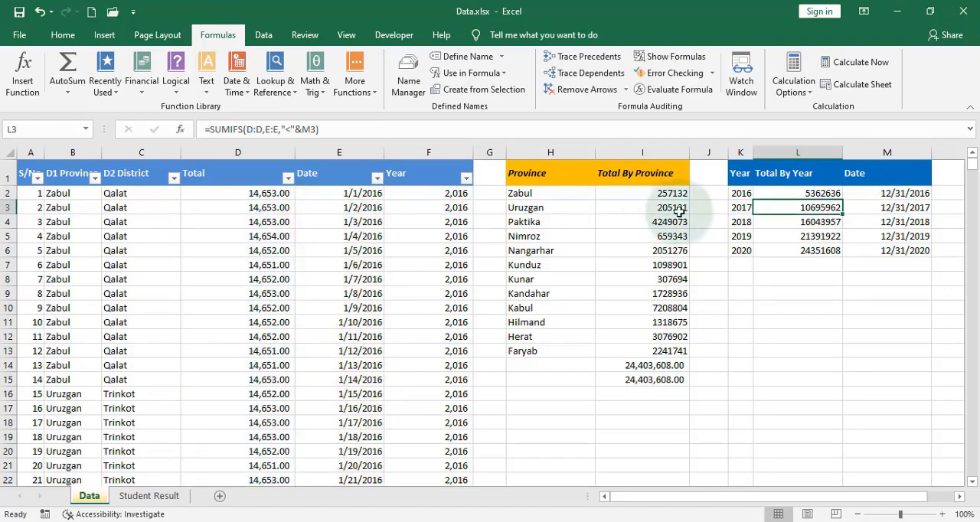
pyautogui.click(819, 193)
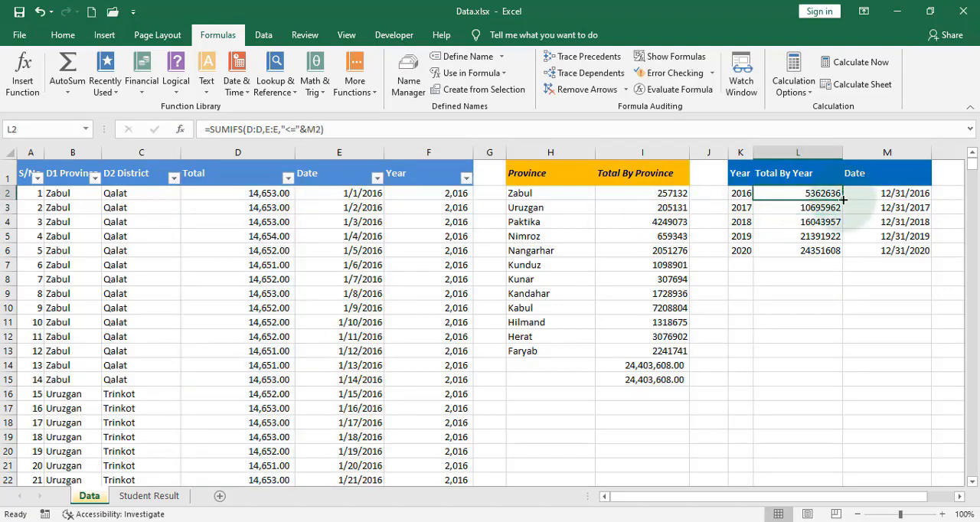
pyautogui.moveTo(842, 199); pyautogui.dragTo(848, 262)
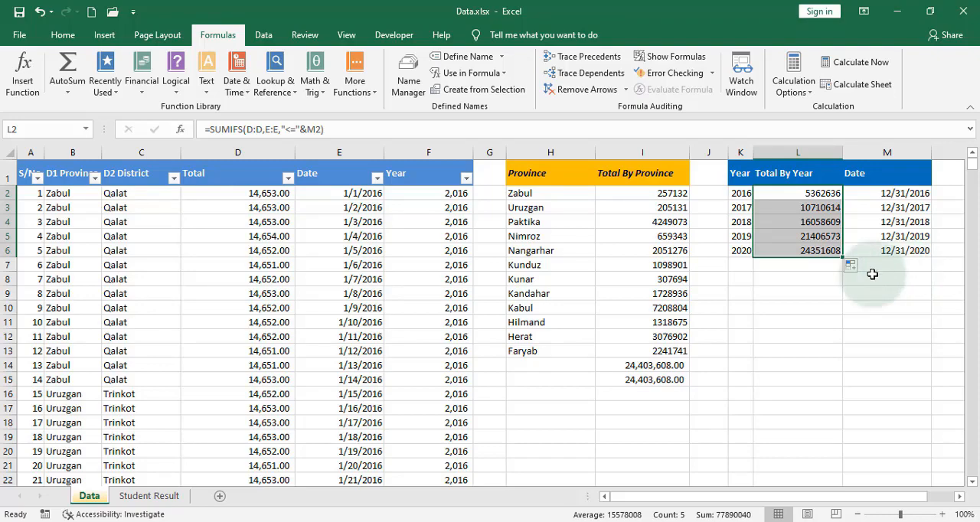
# Enter a SUM of L2:L6 in cell L7 and select that cell to check its formula.
pyautogui.click(819, 265)
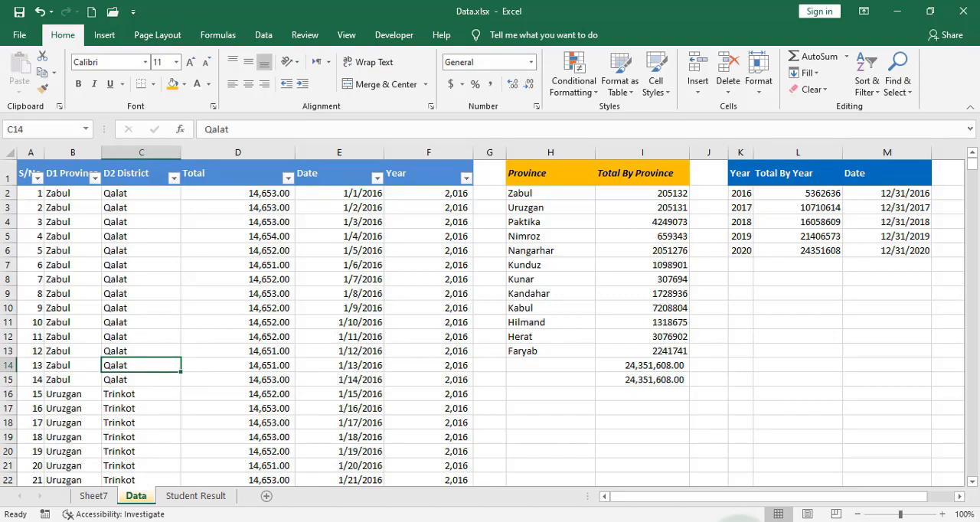
pyautogui.click(832, 265)
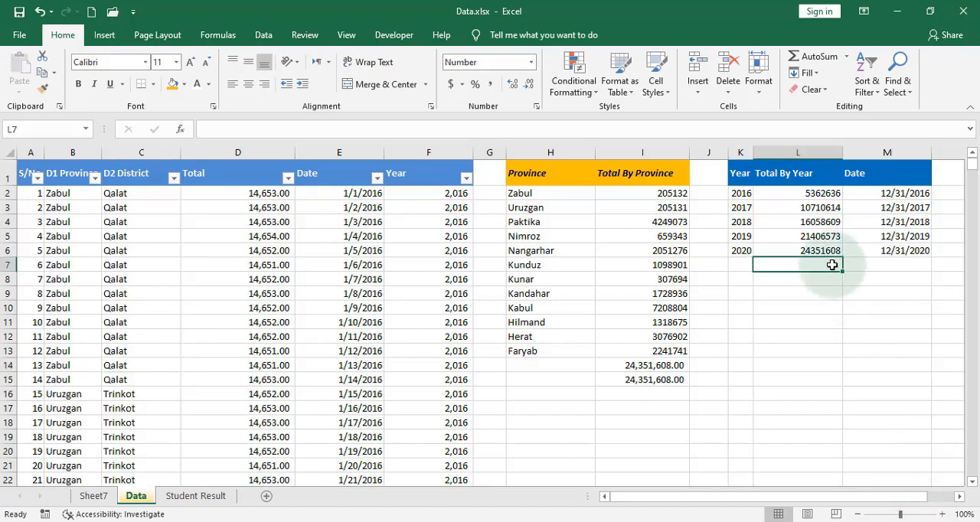
pyautogui.hotkey('alt', '=')
pyautogui.press('Return')
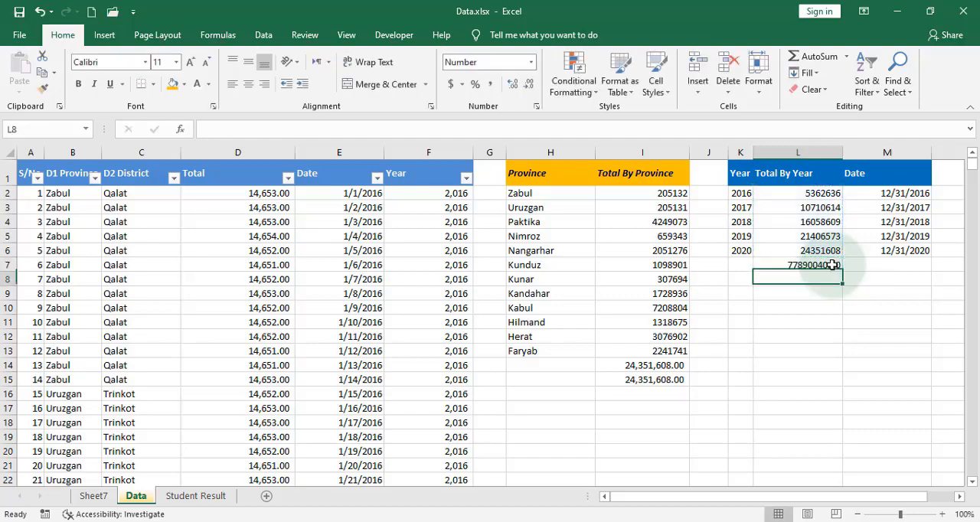
pyautogui.click(833, 265)
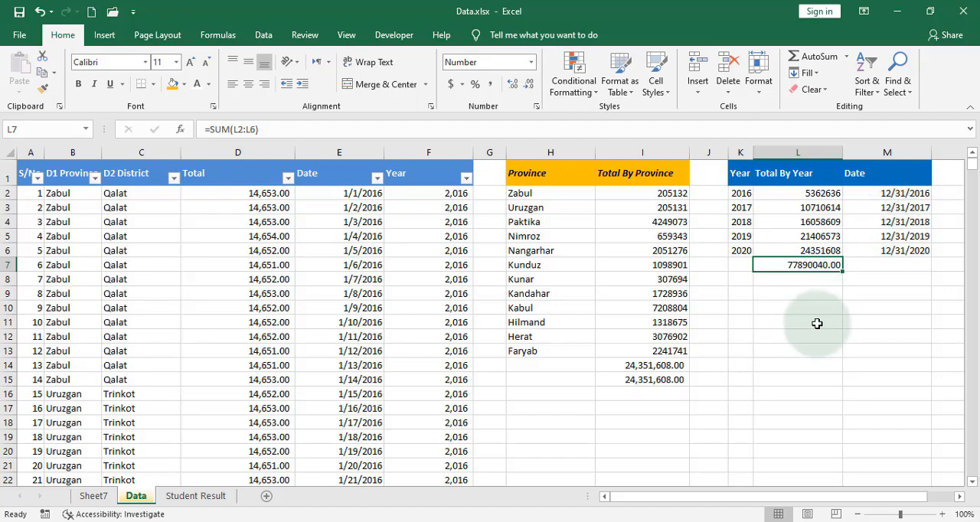
# Clear the sum in L7 and fit the widths of columns M and N to their start and end dates.
pyautogui.moveTo(836, 498); pyautogui.dragTo(922, 495)
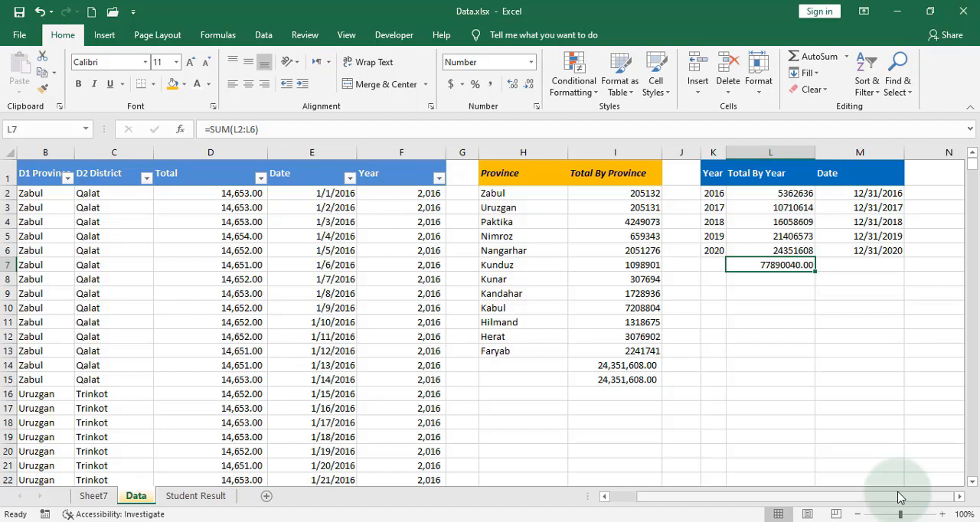
pyautogui.press('BackSpace')
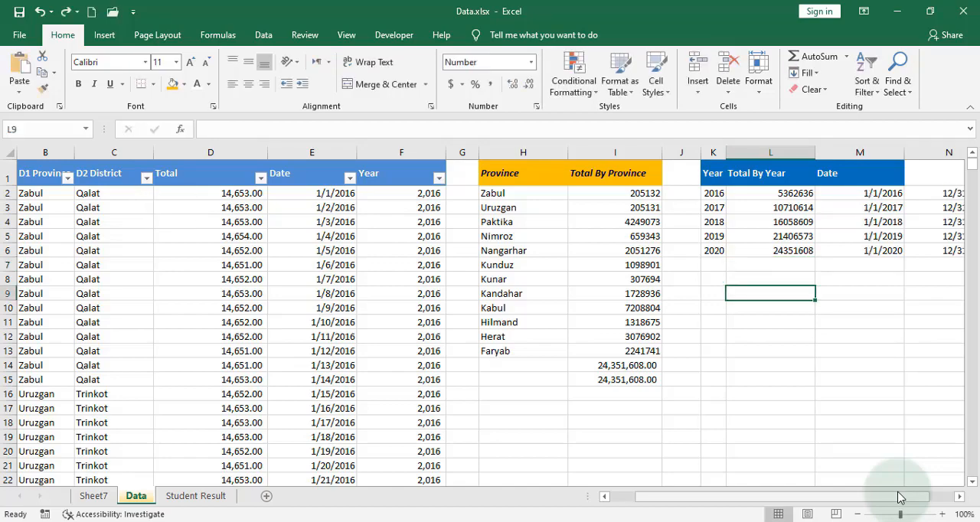
pyautogui.doubleClick(904, 152)
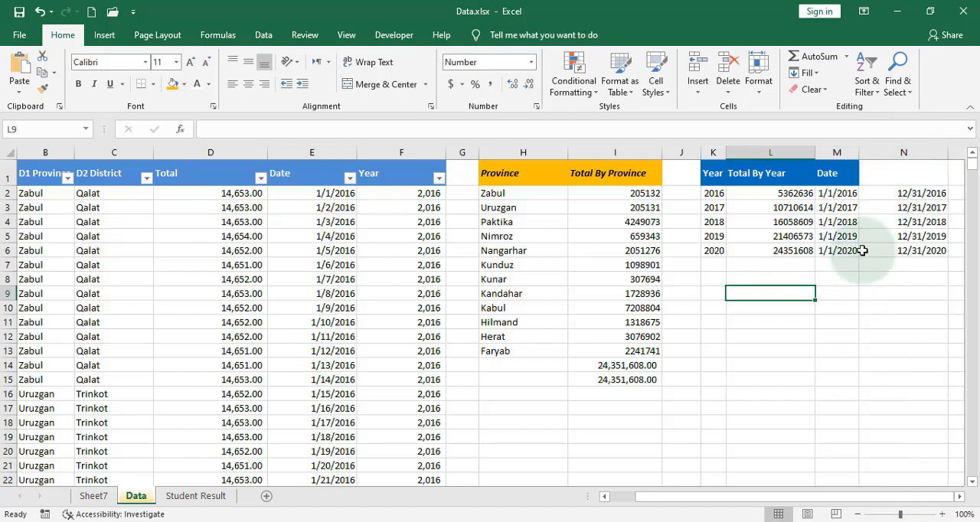
pyautogui.doubleClick(948, 152)
# Enter the header "End Year" in N1 and replace the header in M1 with "Start Year".
pyautogui.click(899, 181)
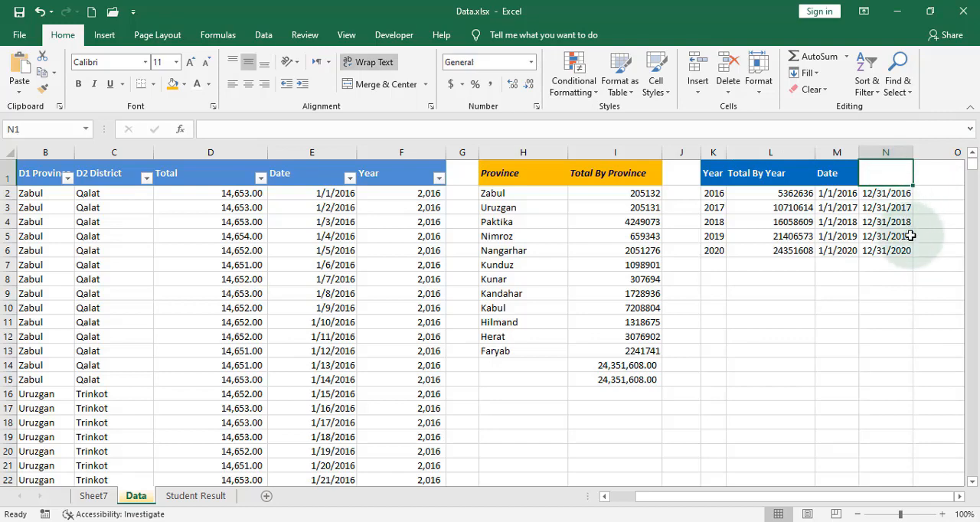
pyautogui.write('En')
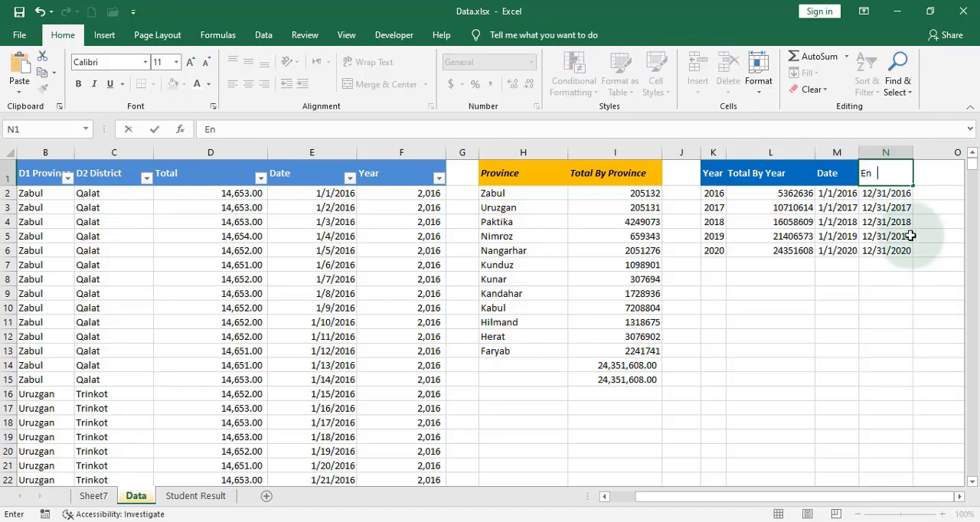
pyautogui.write('d Year')
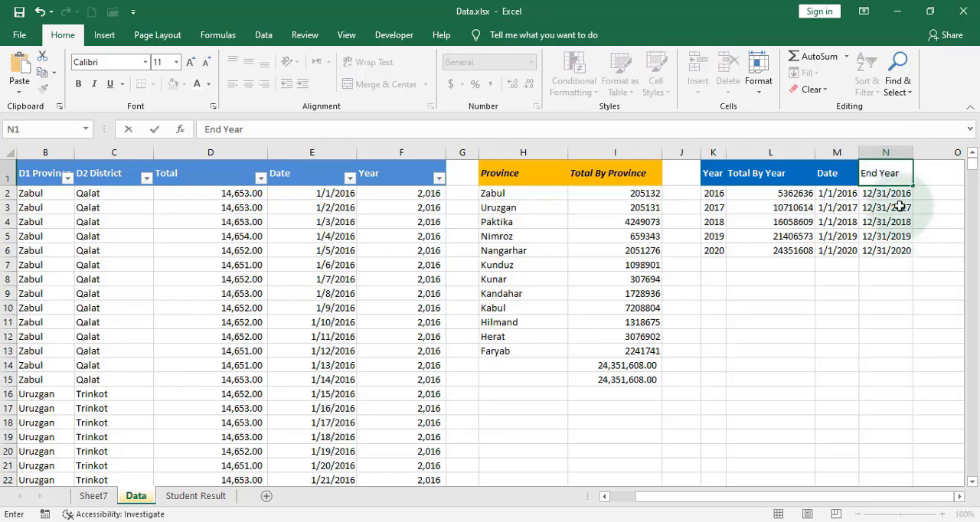
pyautogui.click(829, 175)
pyautogui.write('Sta')
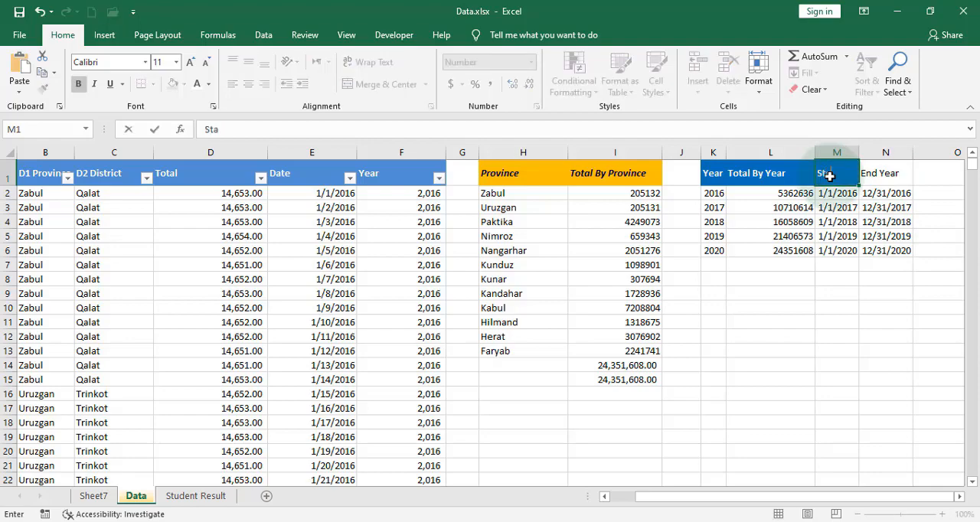
pyautogui.write('rt Year')
pyautogui.click(877, 304)
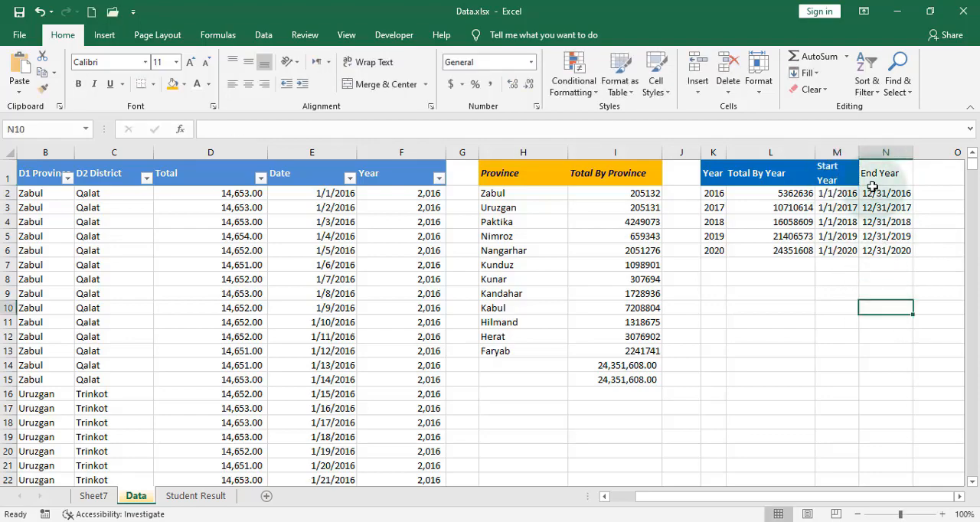
pyautogui.click(789, 176)
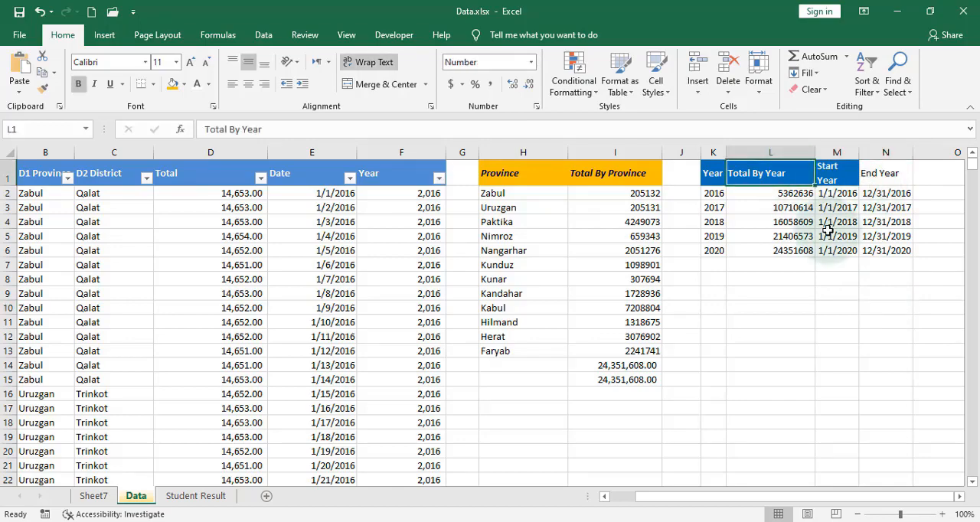
pyautogui.click(713, 173)
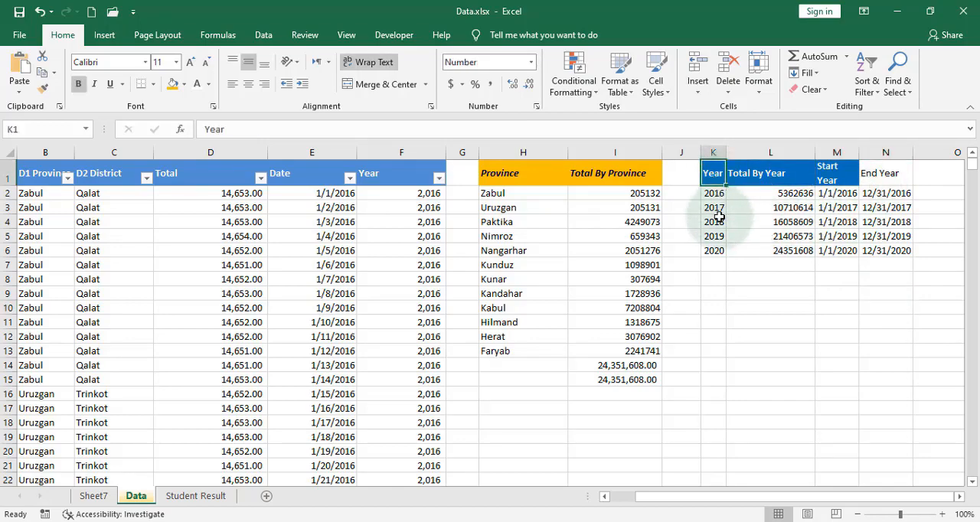
pyautogui.click(712, 221)
# Start a new SUMIFS formula in L2 that sums column D where the dates in column E meet ">="&M2.
pyautogui.click(794, 192)
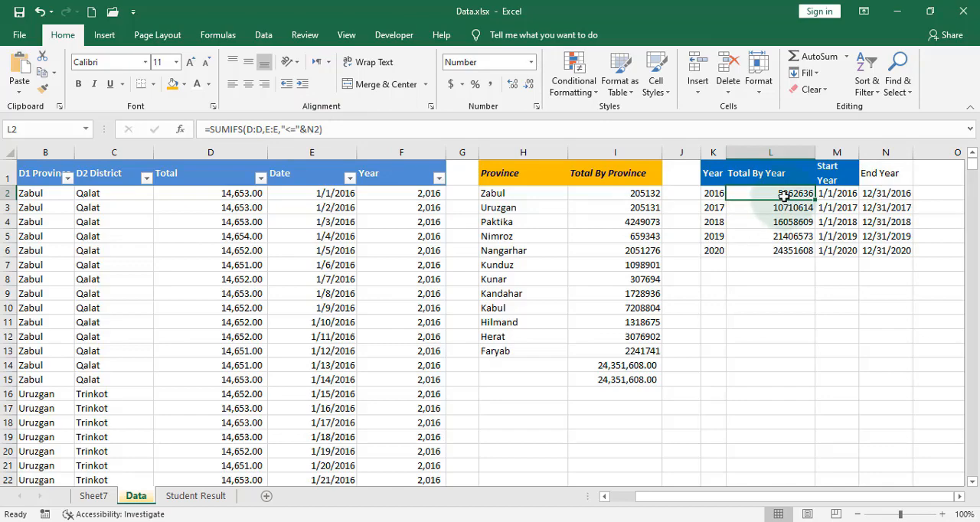
pyautogui.write('=su')
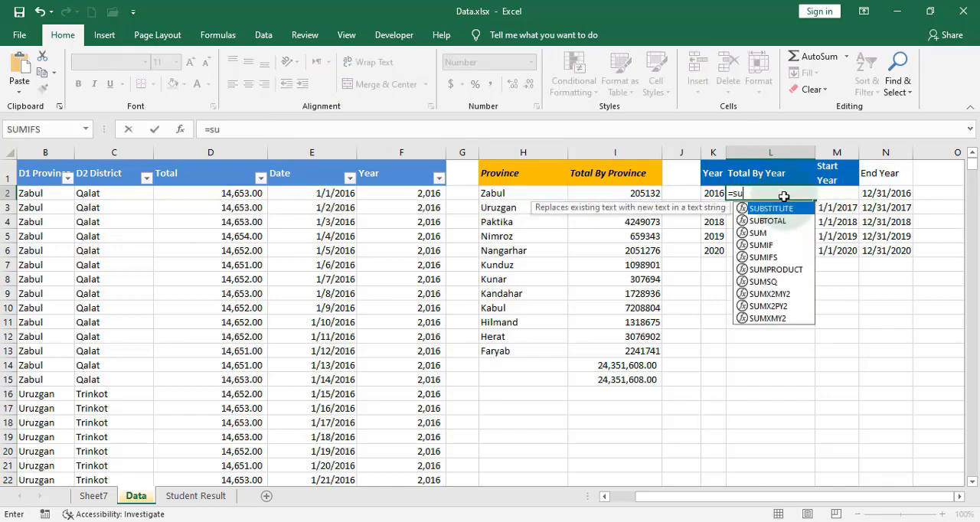
pyautogui.write('mifs(')
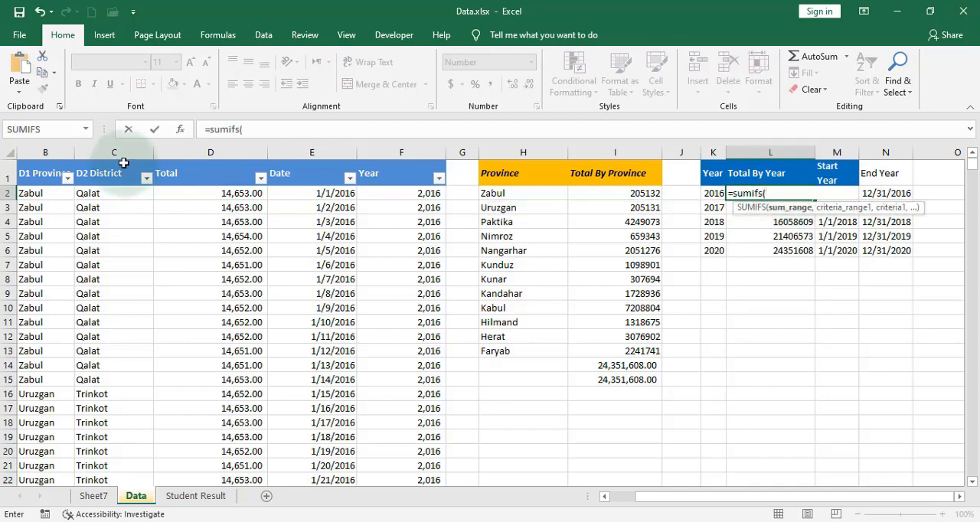
pyautogui.click(241, 153)
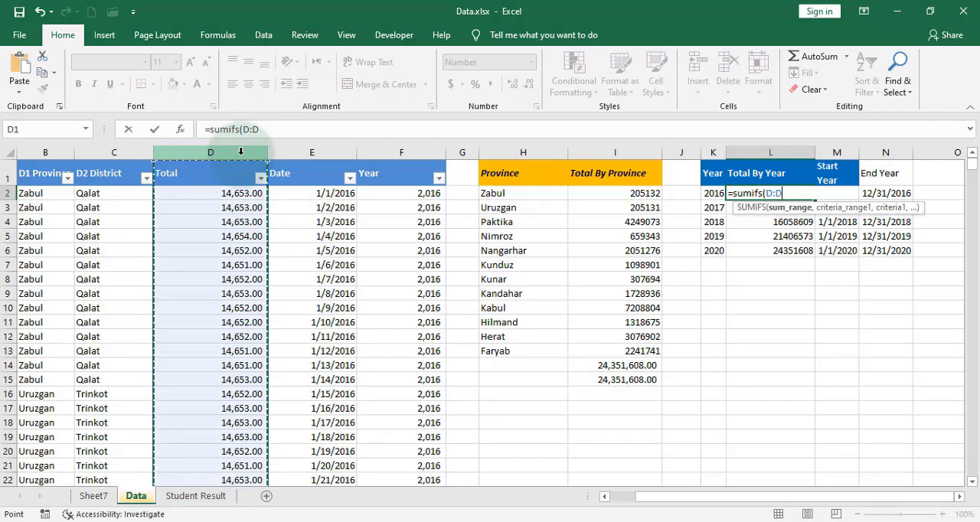
pyautogui.write(',')
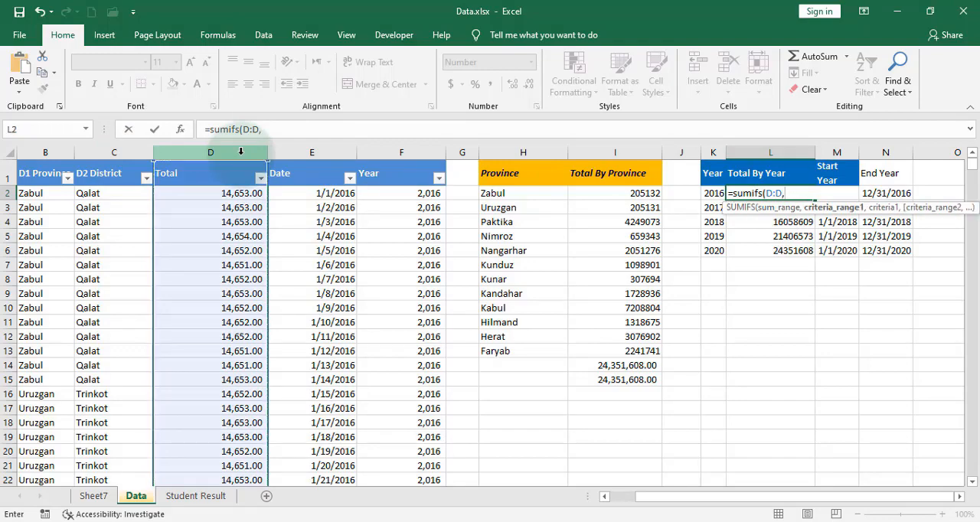
pyautogui.click(297, 152)
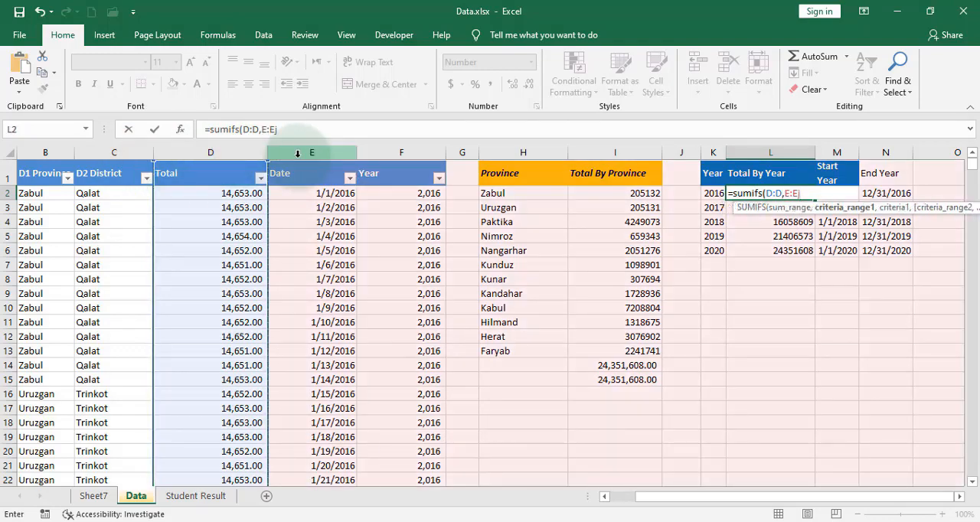
pyautogui.write(',')
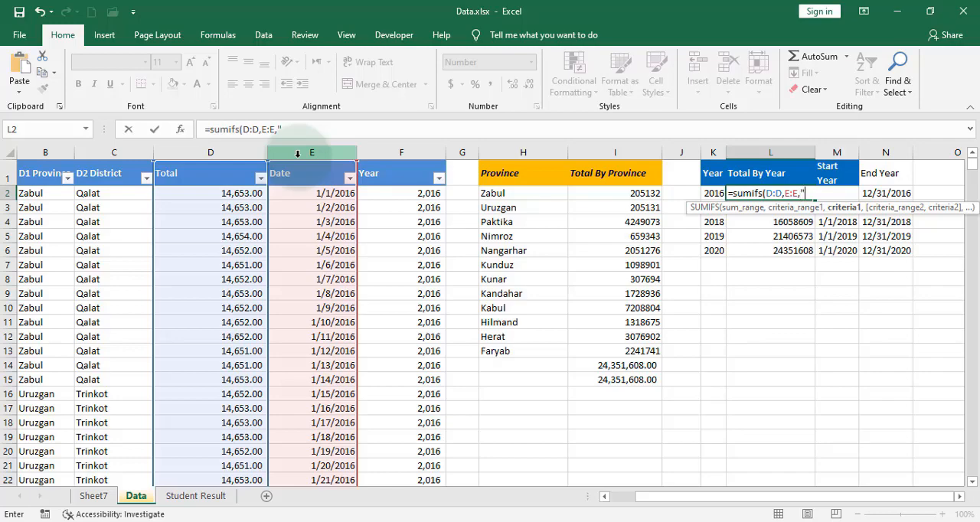
pyautogui.write('">')
pyautogui.press('BackSpace')
pyautogui.write('= ')
pyautogui.write('&m')
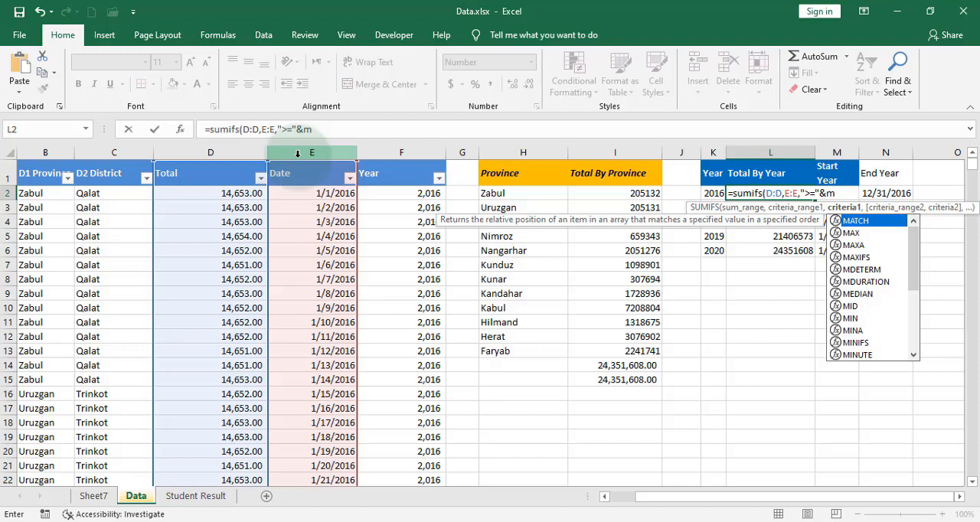
pyautogui.write('2,')
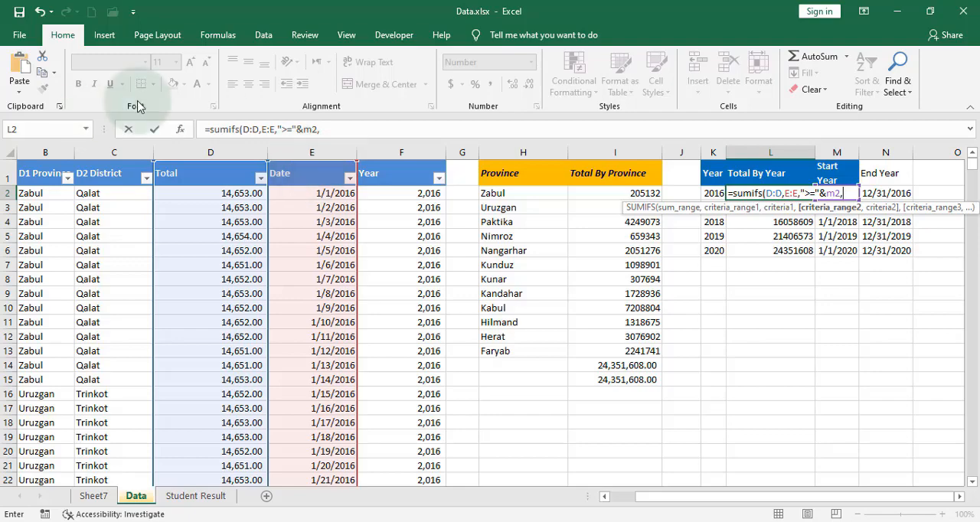
# Add a second condition on column E with the criterion "<="&N2 and complete the SUMIFS formula in L2.
pyautogui.click(309, 155)
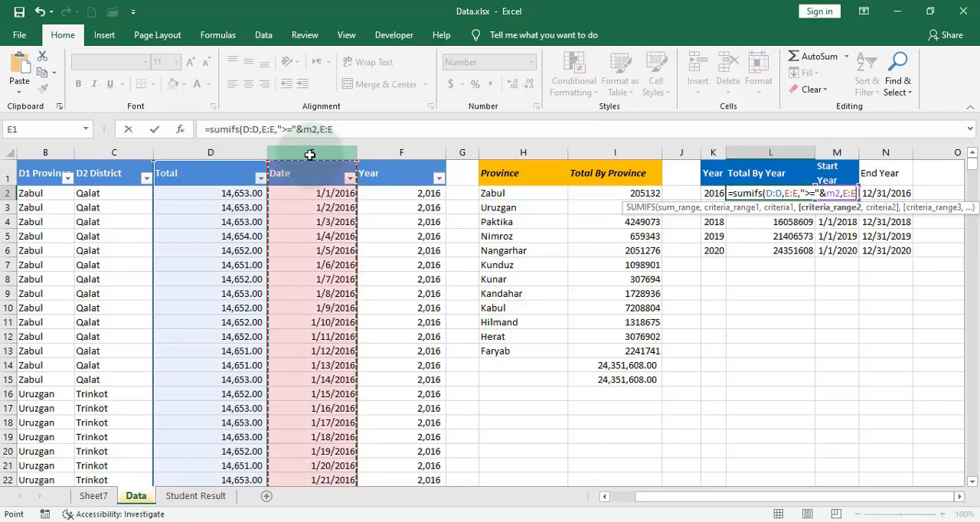
pyautogui.write(',"<="&')
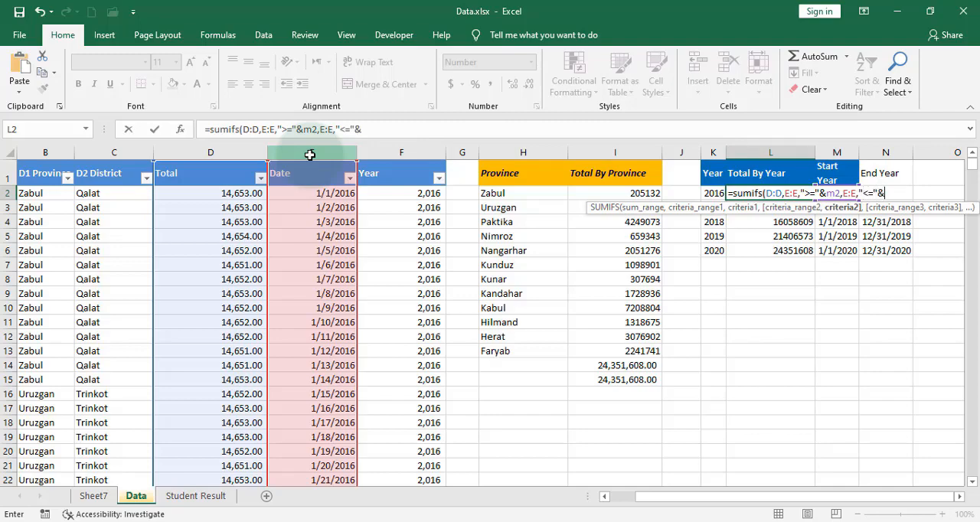
pyautogui.write('n2)')
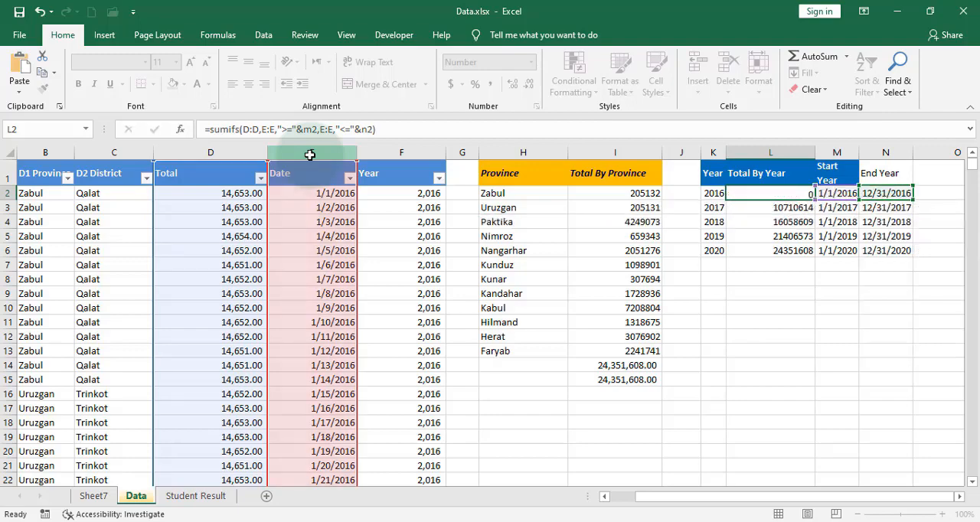
pyautogui.press('Return')
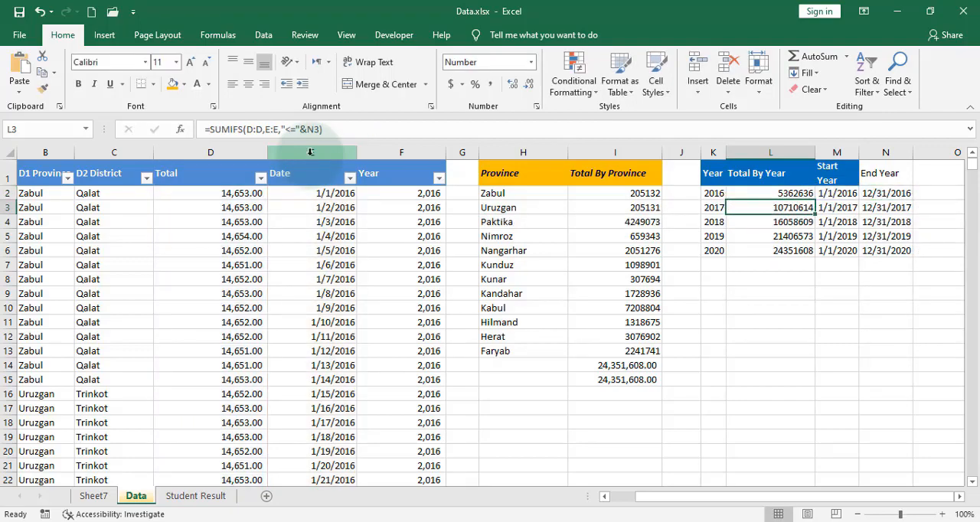
# Fill the SUMIFS formula from L2 down through L6, clearing the surplus copy in L7.
pyautogui.click(780, 194)
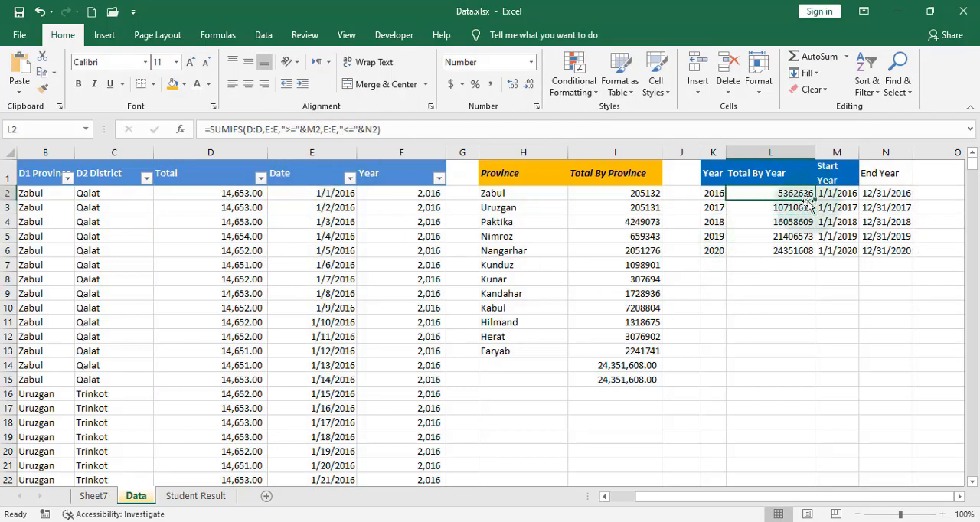
pyautogui.moveTo(809, 201); pyautogui.dragTo(799, 263)
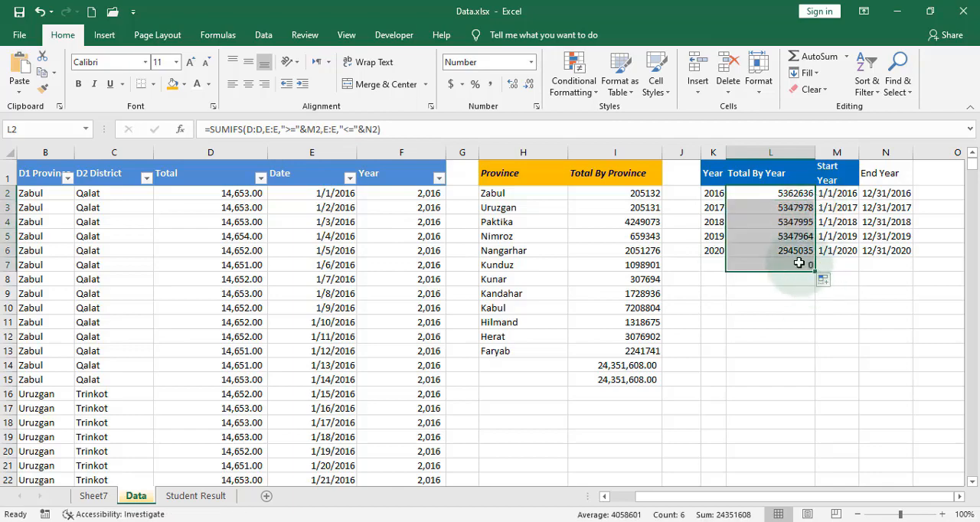
pyautogui.click(798, 263)
pyautogui.press('Delete')
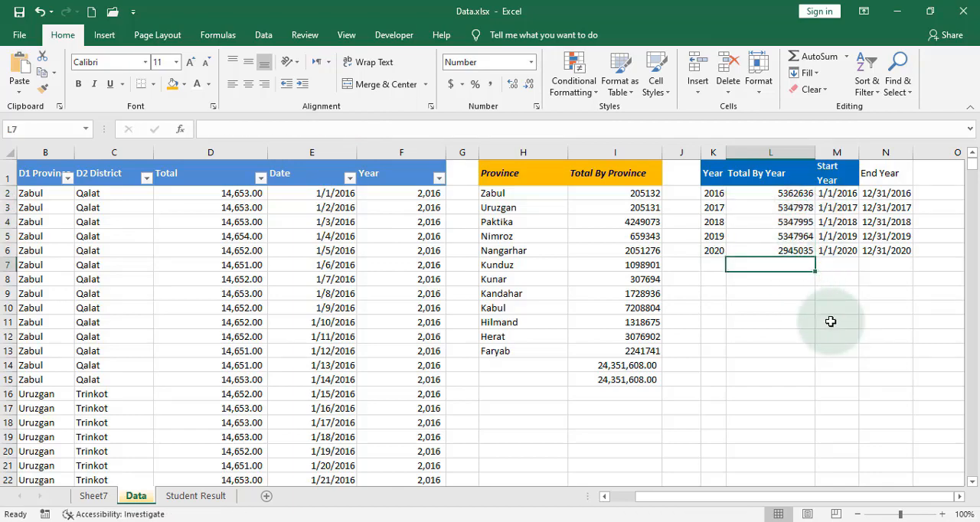
# Sum L2:L6 in L7 and compare it with the province total by entering =I14=L7 in L8.
pyautogui.hotkey('alt', '=')
pyautogui.press('Return')
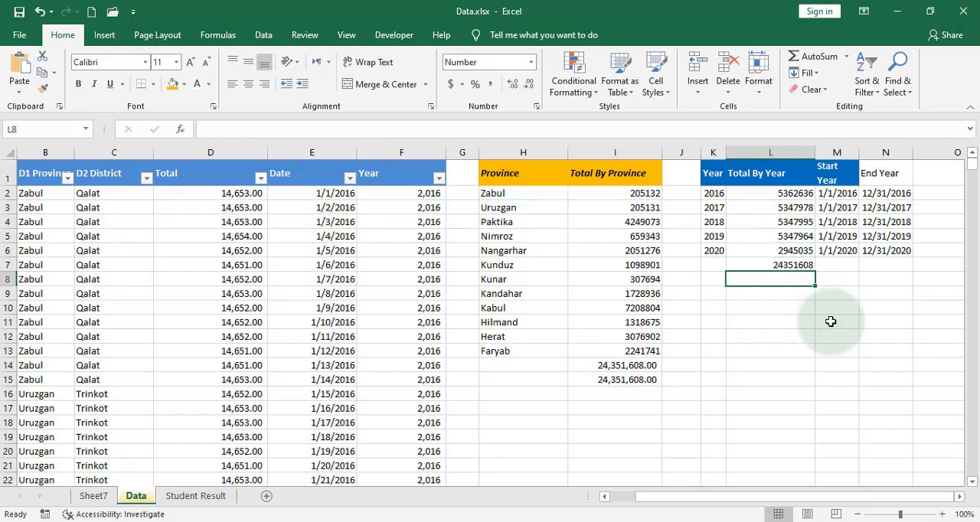
pyautogui.write('=')
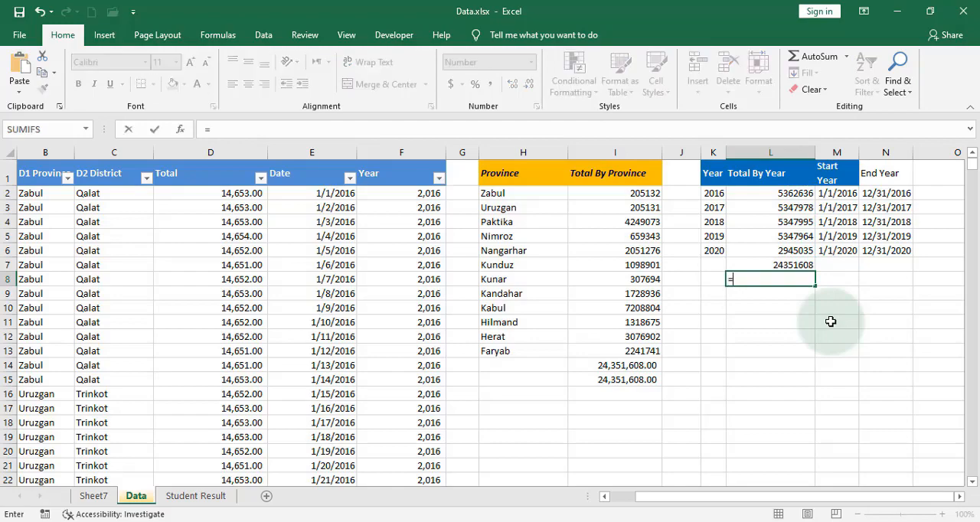
pyautogui.click(622, 367)
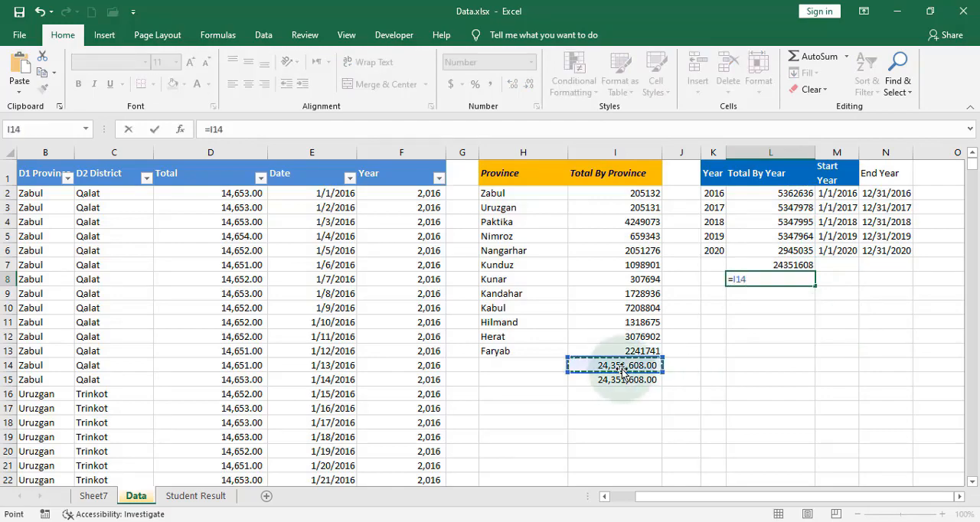
pyautogui.write('=')
pyautogui.click(771, 265)
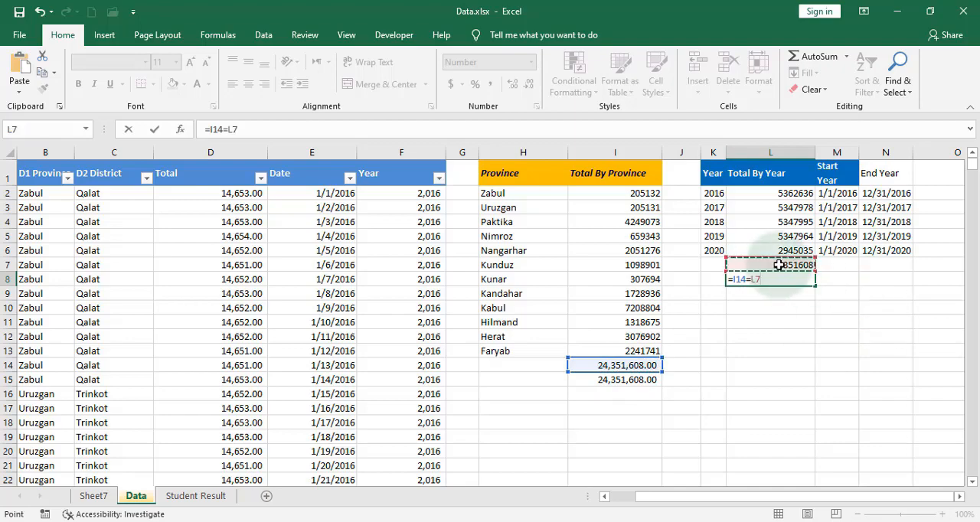
pyautogui.press('Return')
pyautogui.click(796, 279)
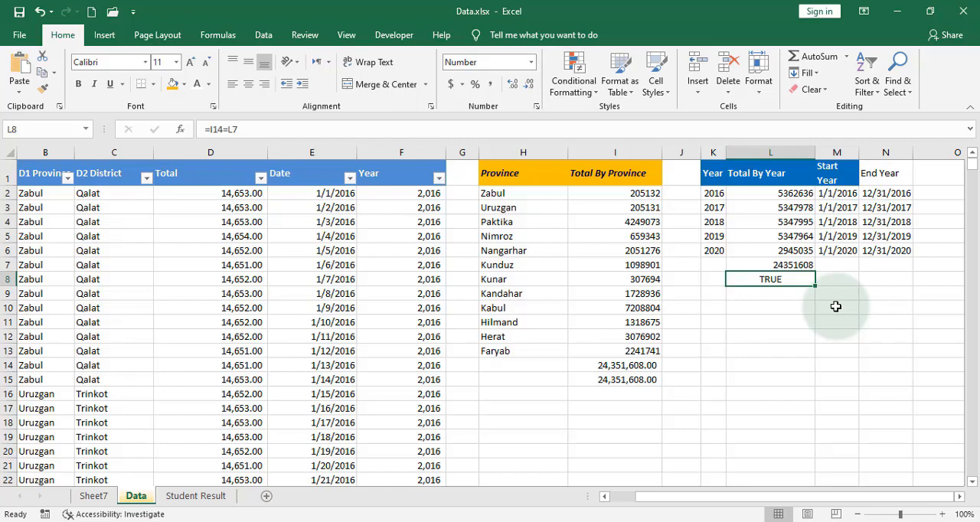
# Change the end date in N2 to 12/31/2020.
pyautogui.click(899, 193)
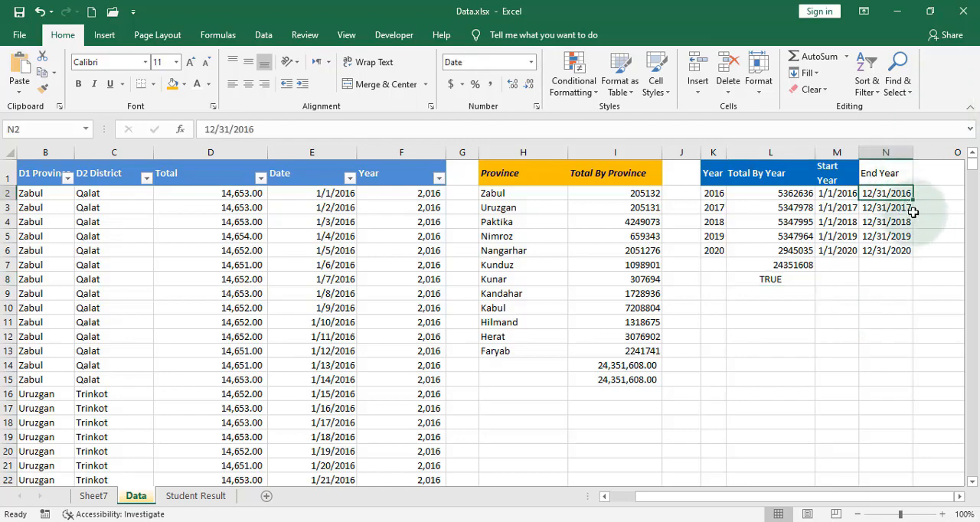
pyautogui.doubleClick(908, 193)
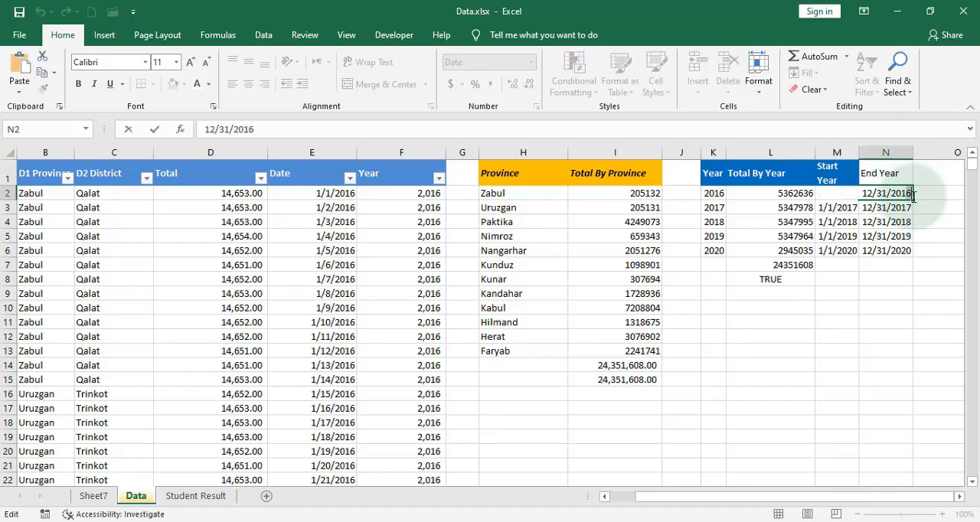
pyautogui.press('BackSpace')
pyautogui.press('BackSpace')
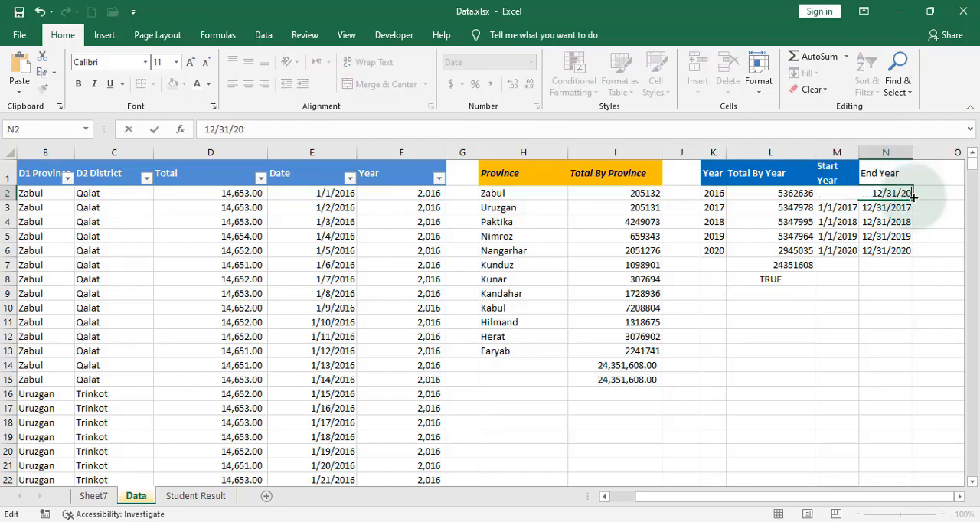
pyautogui.write('20')
pyautogui.press('Return')
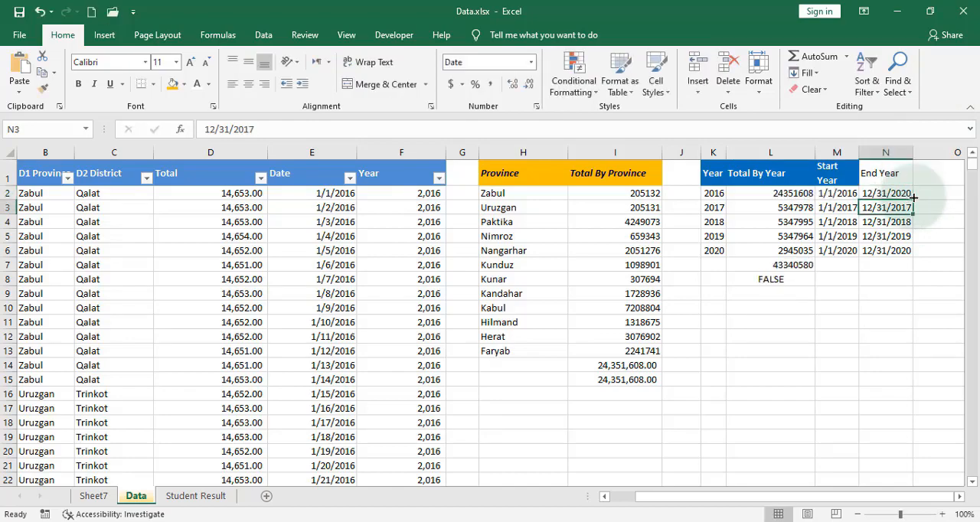
# Compare the total in L2 with the overall sum in I15 and set the end date in N2 to 12/31/2018.
pyautogui.click(782, 195)
pyautogui.click(626, 381)
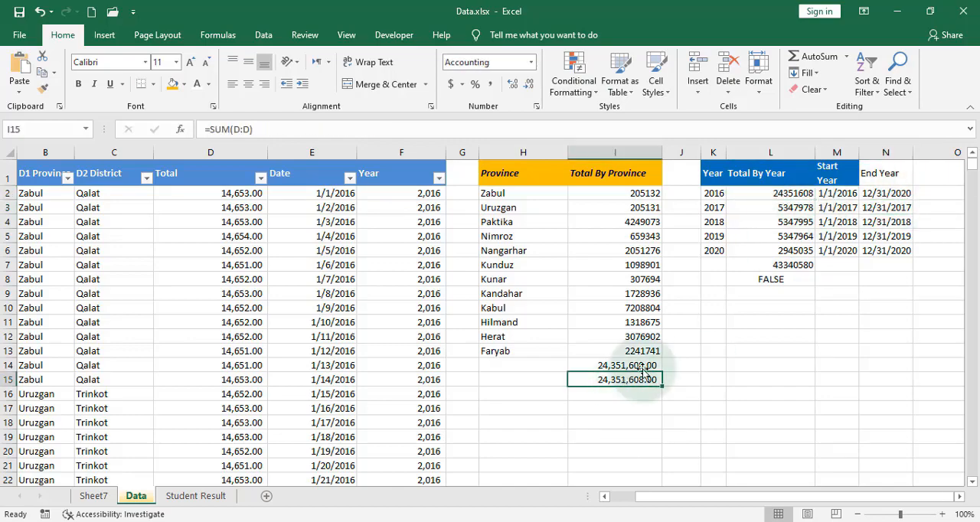
pyautogui.click(795, 198)
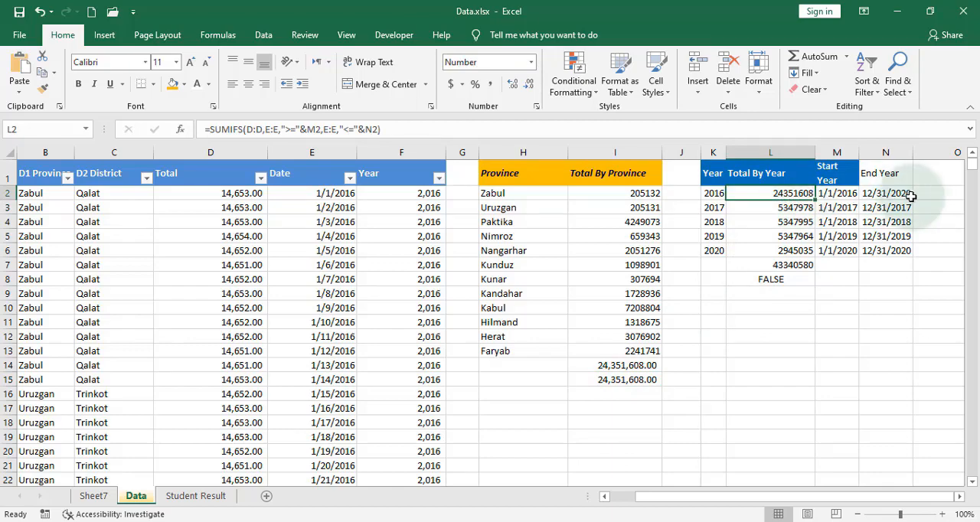
pyautogui.doubleClick(871, 196)
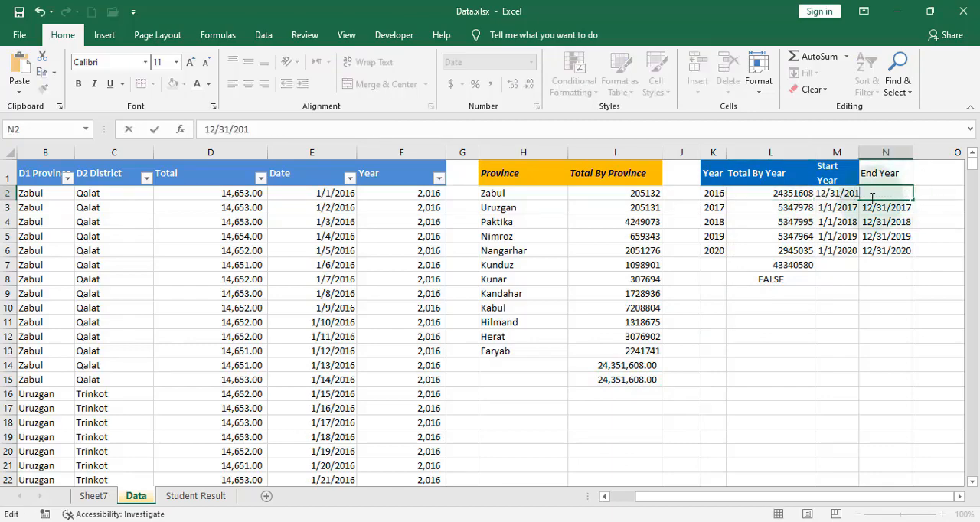
pyautogui.press('Return')
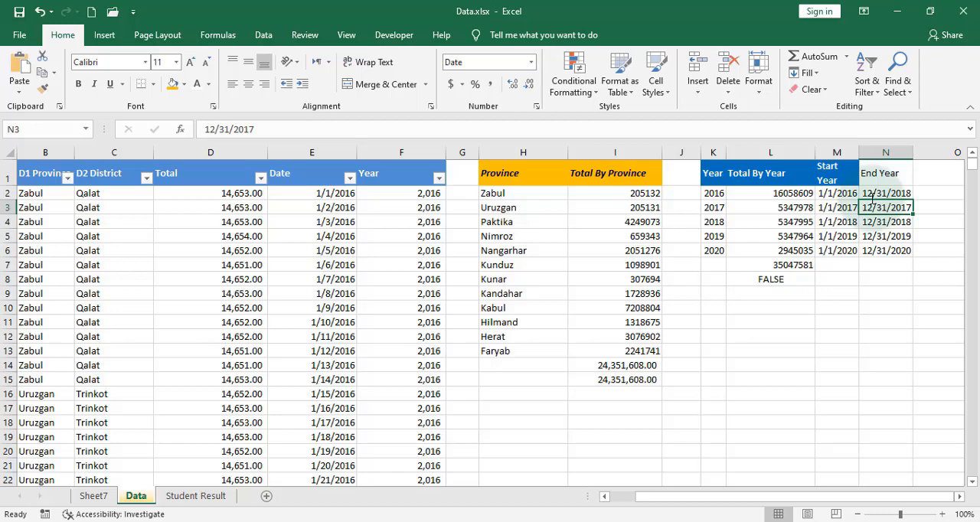
pyautogui.click(720, 422)
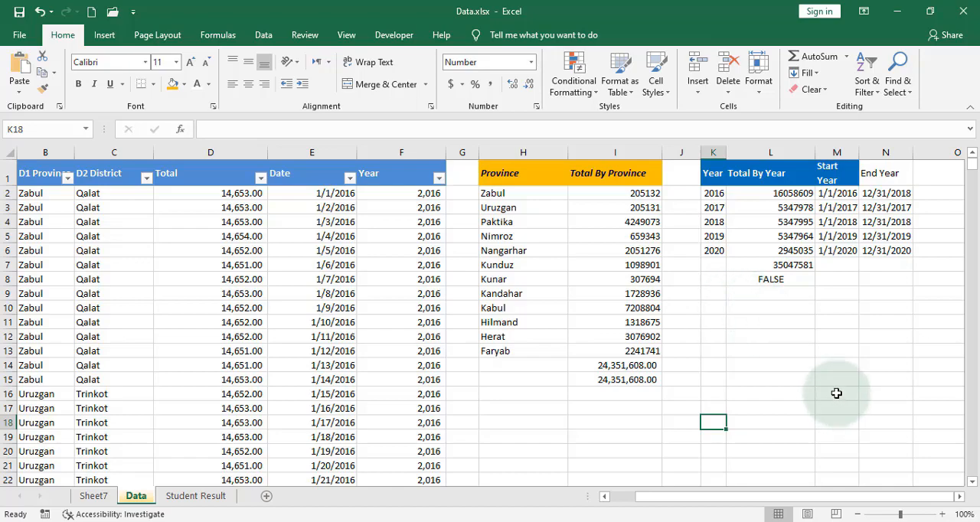
# Add list data validation to cell L12 using the province names in =$H$2:$H$13 as the source.
pyautogui.click(781, 337)
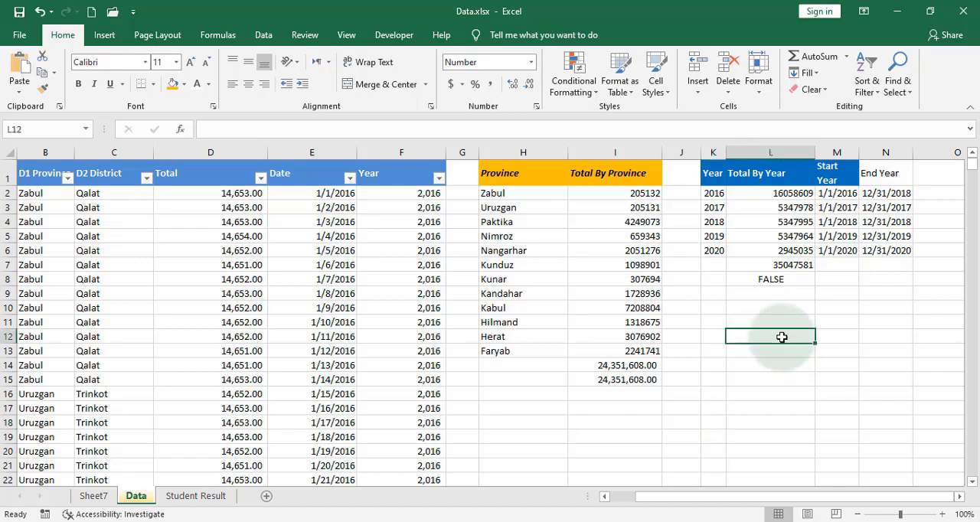
pyautogui.click(262, 36)
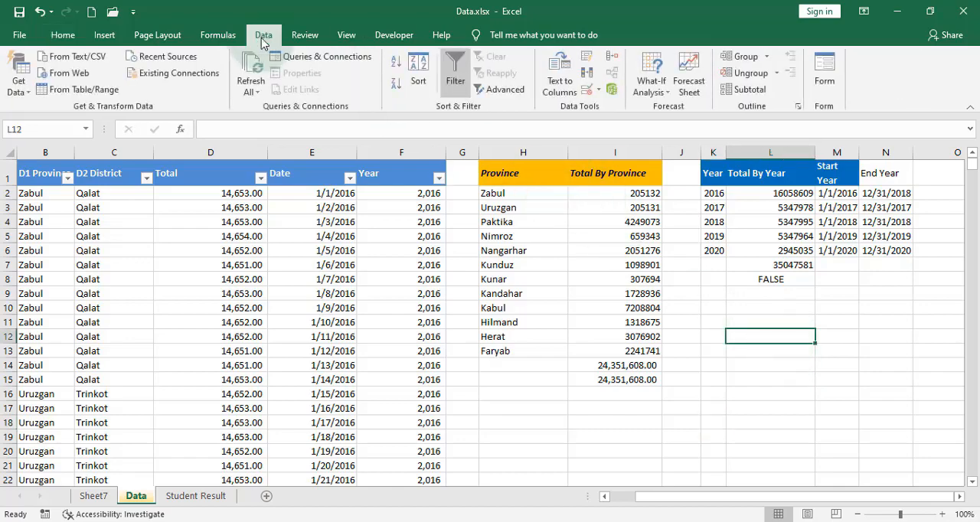
pyautogui.click(586, 74)
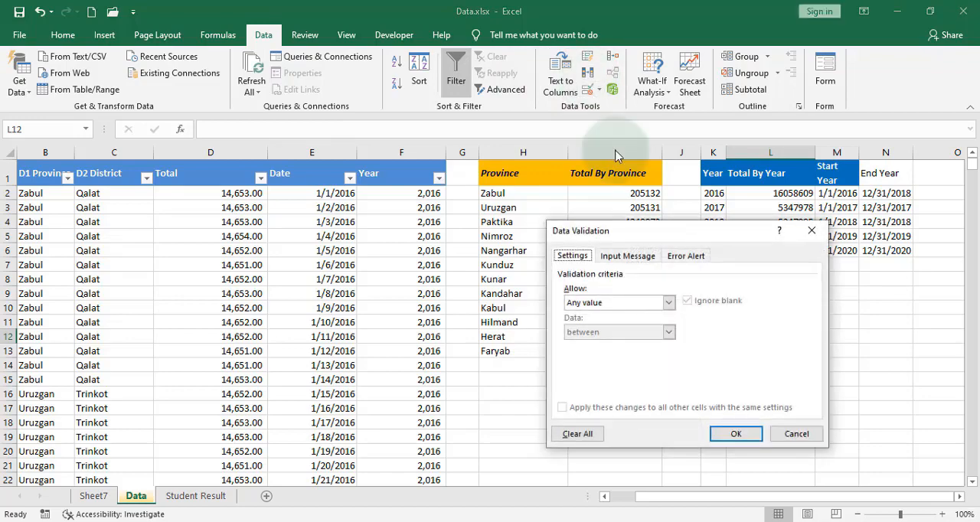
pyautogui.click(604, 304)
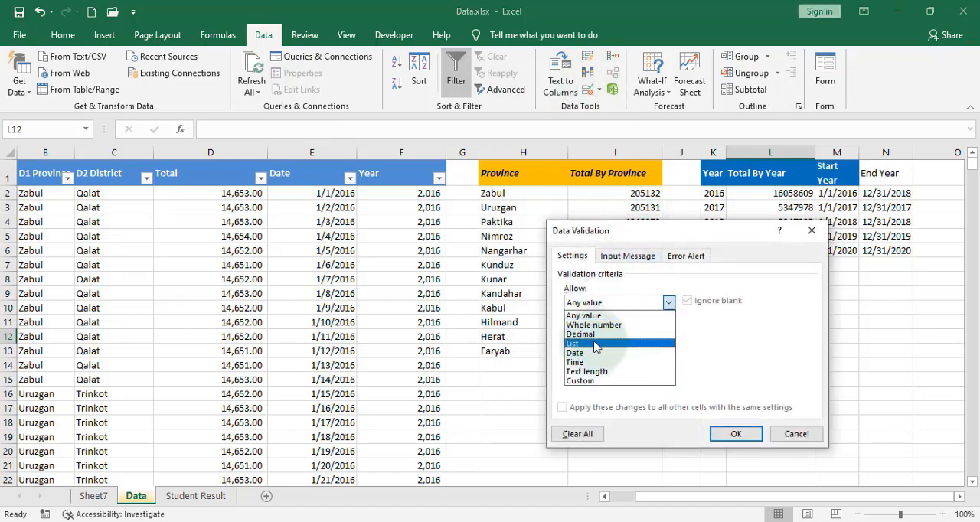
pyautogui.click(597, 343)
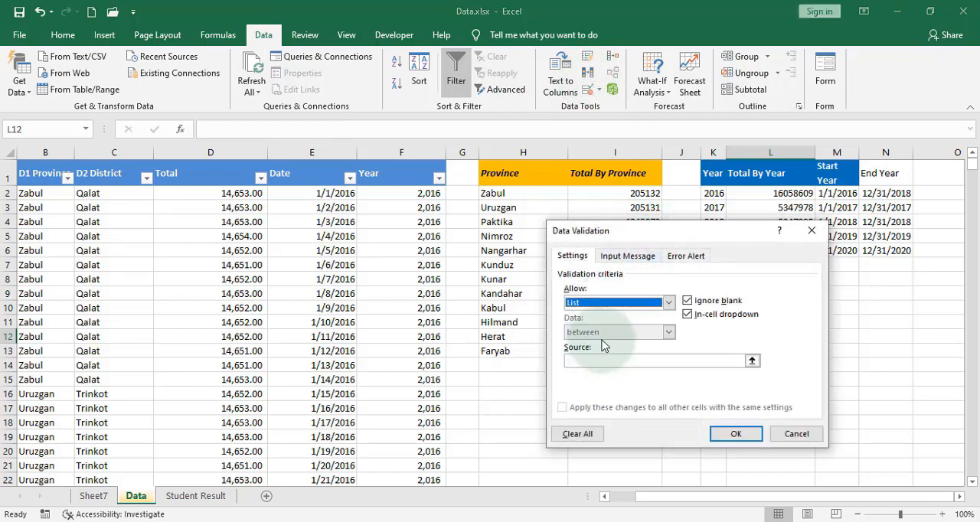
pyautogui.click(751, 361)
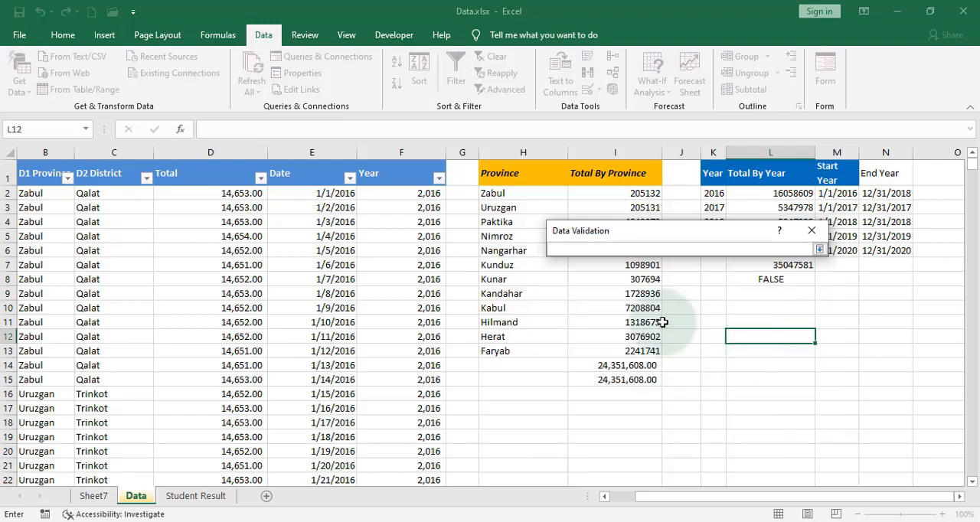
pyautogui.moveTo(493, 195); pyautogui.dragTo(500, 349)
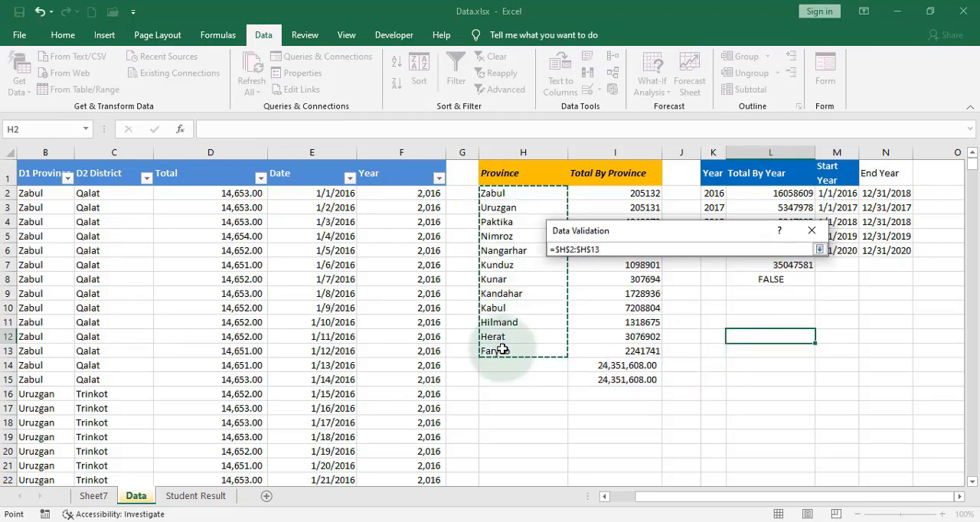
pyautogui.click(819, 248)
pyautogui.click(735, 434)
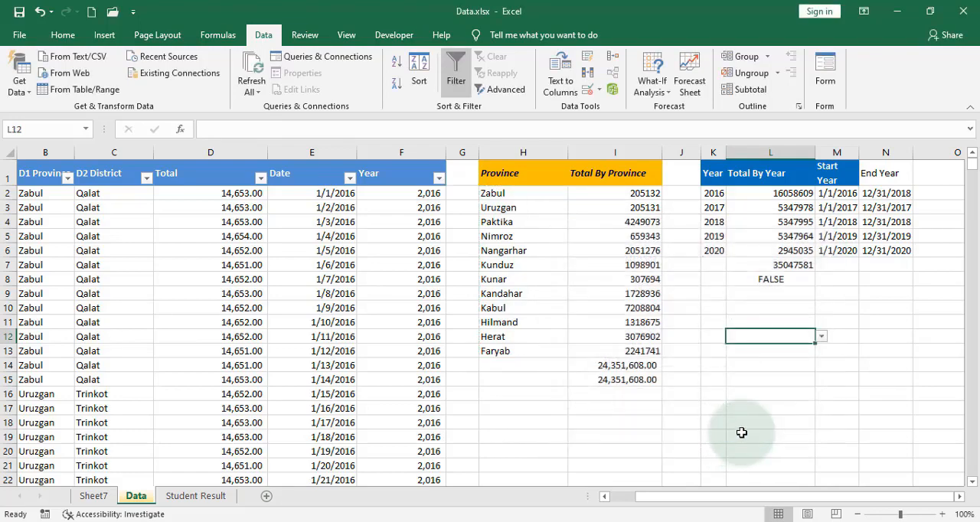
# Fill cell L12 with orange and view the province choices in its drop-down list.
pyautogui.click(63, 34)
pyautogui.click(172, 83)
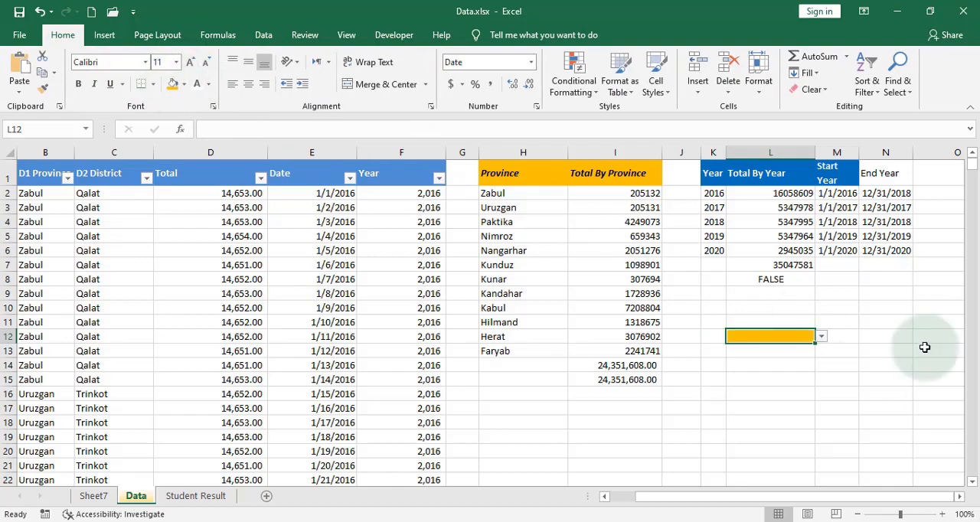
pyautogui.click(820, 336)
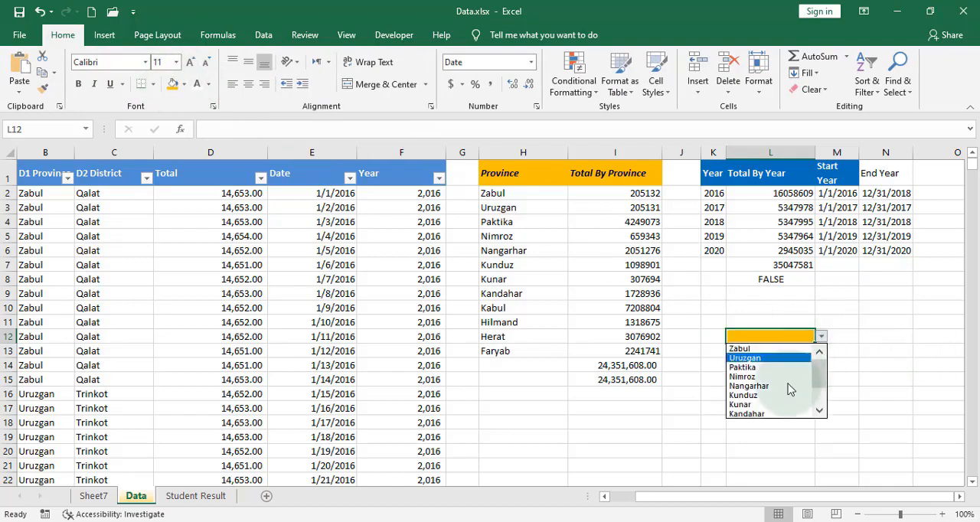
pyautogui.click(791, 452)
# Enter =SUMIF(B:B,L12,D:D) in L13 to total column D for the province chosen in L12.
pyautogui.click(772, 349)
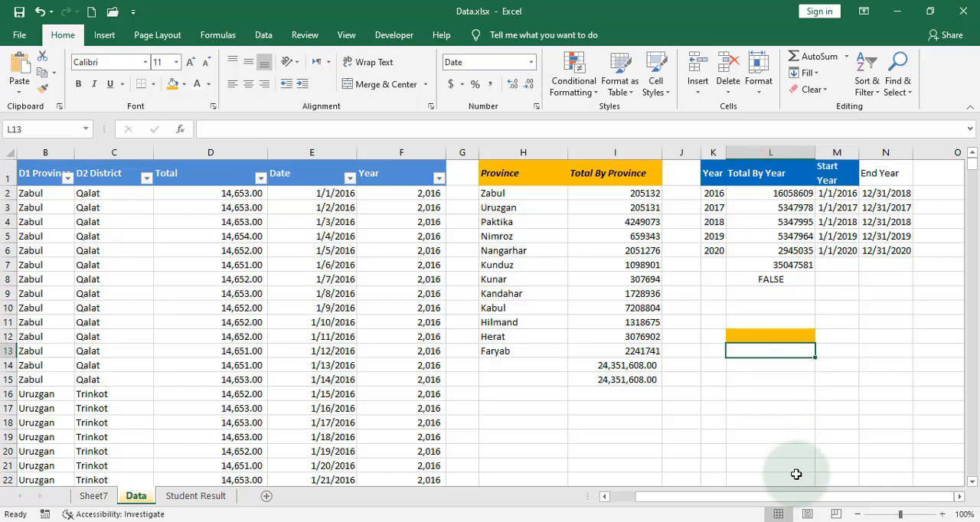
pyautogui.write('=sumif')
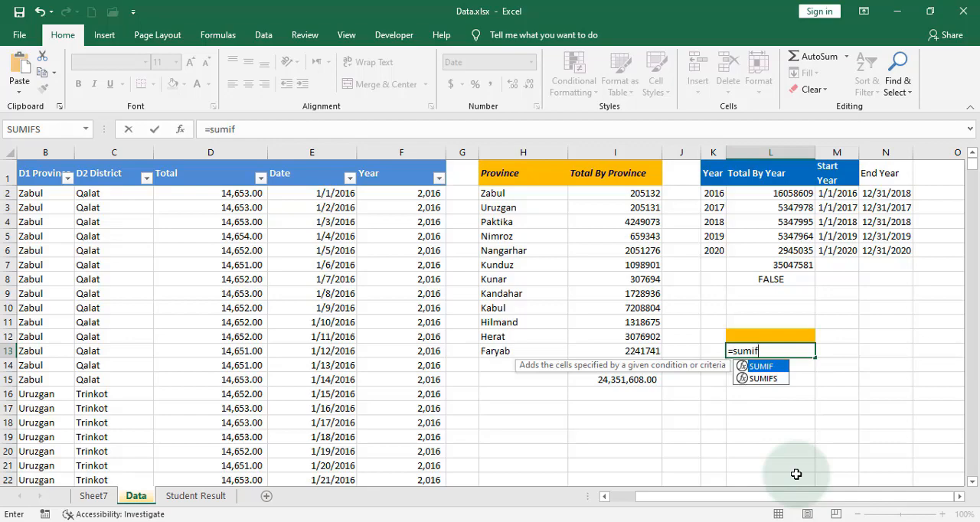
pyautogui.write('s')
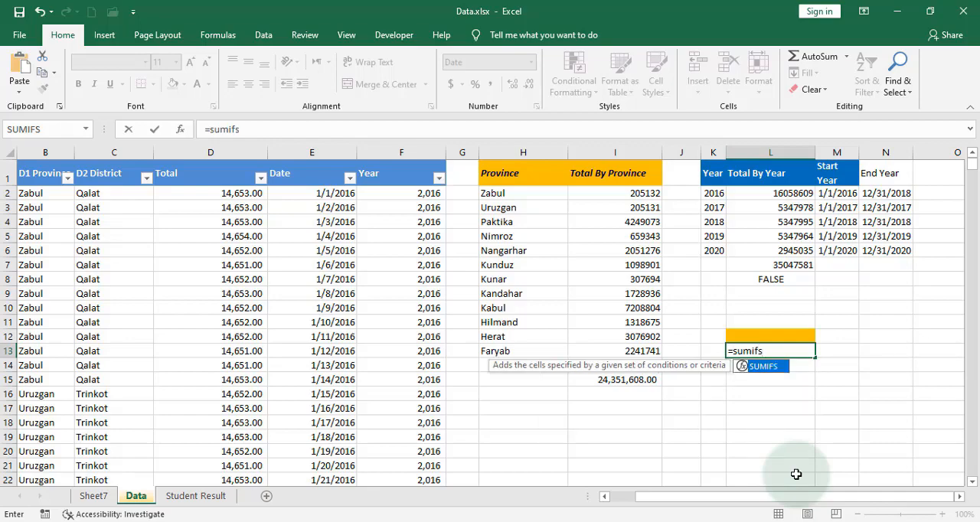
pyautogui.press('BackSpace')
pyautogui.write('(')
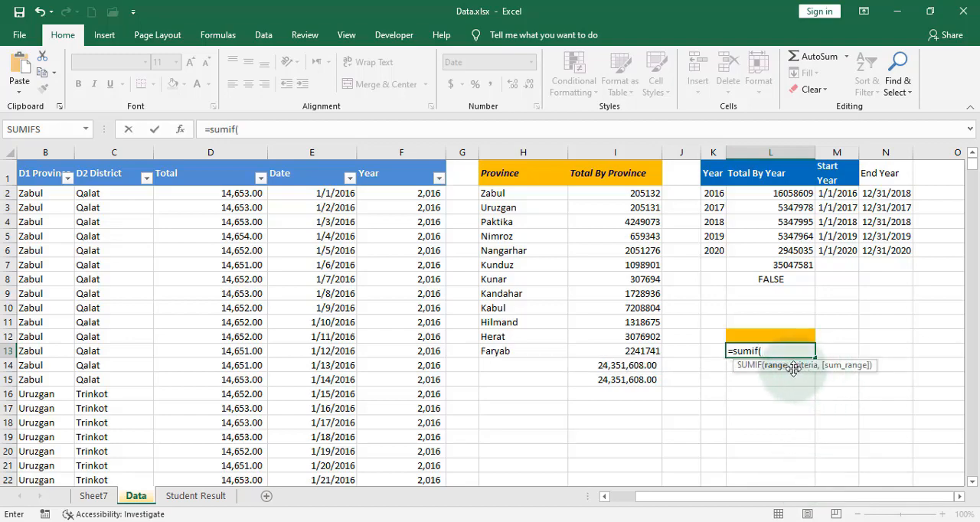
pyautogui.click(32, 151)
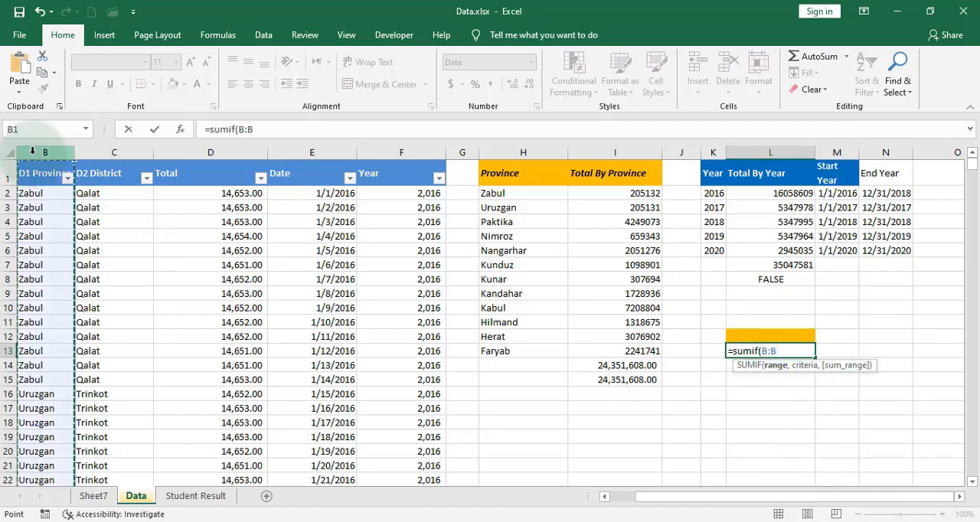
pyautogui.write(',')
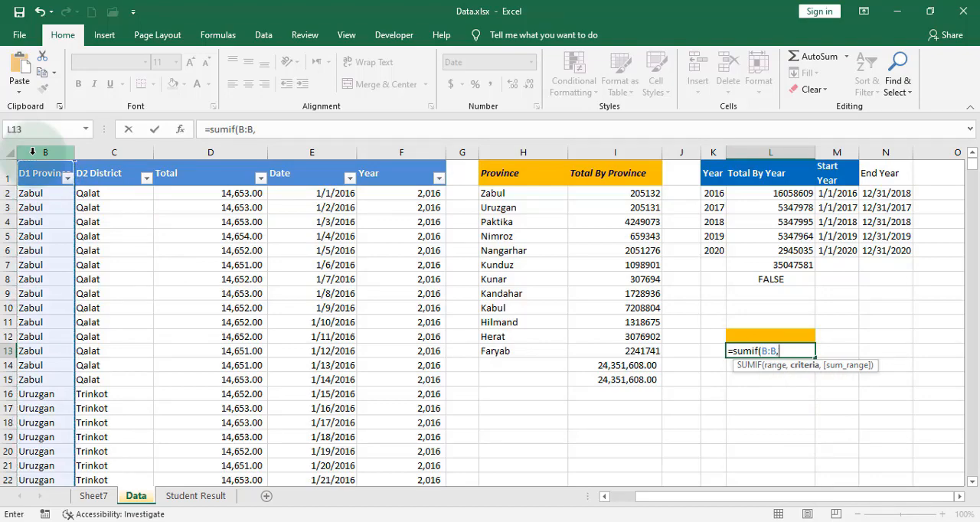
pyautogui.click(790, 335)
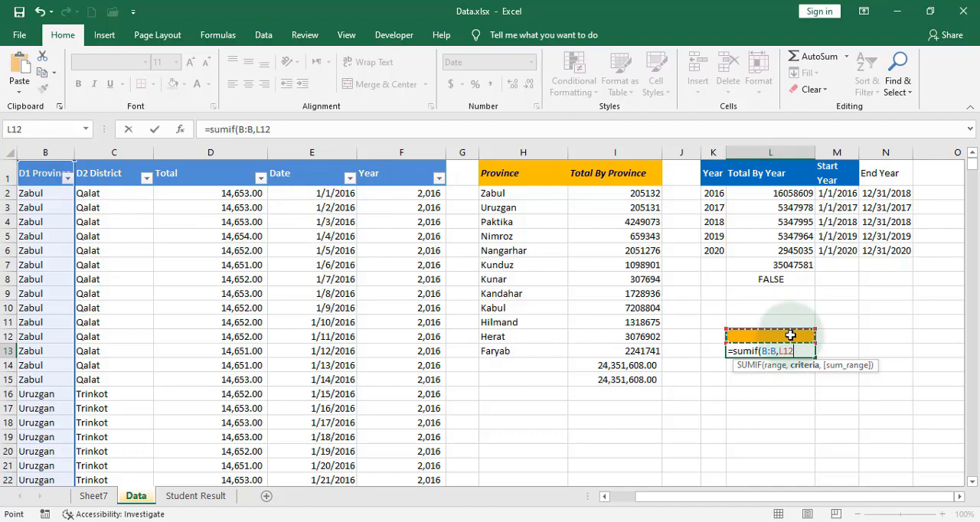
pyautogui.write(',')
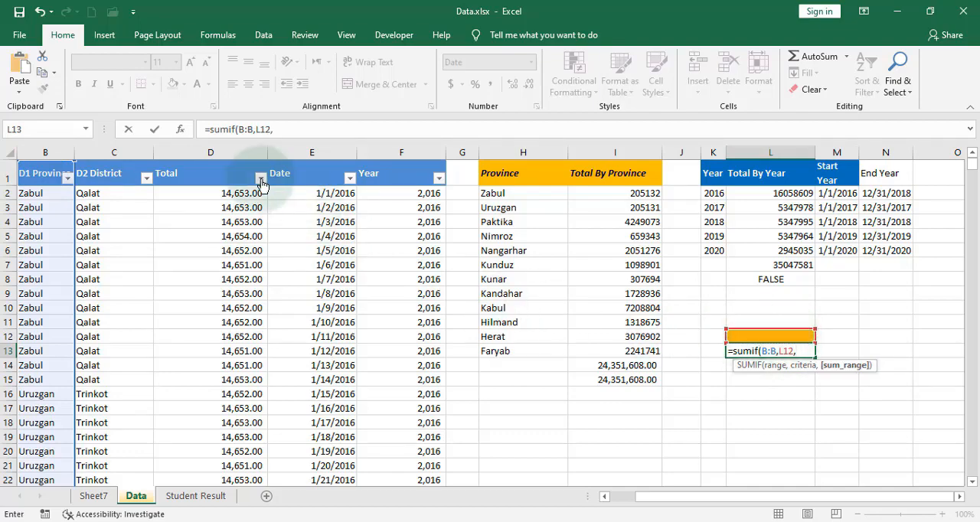
pyautogui.click(239, 148)
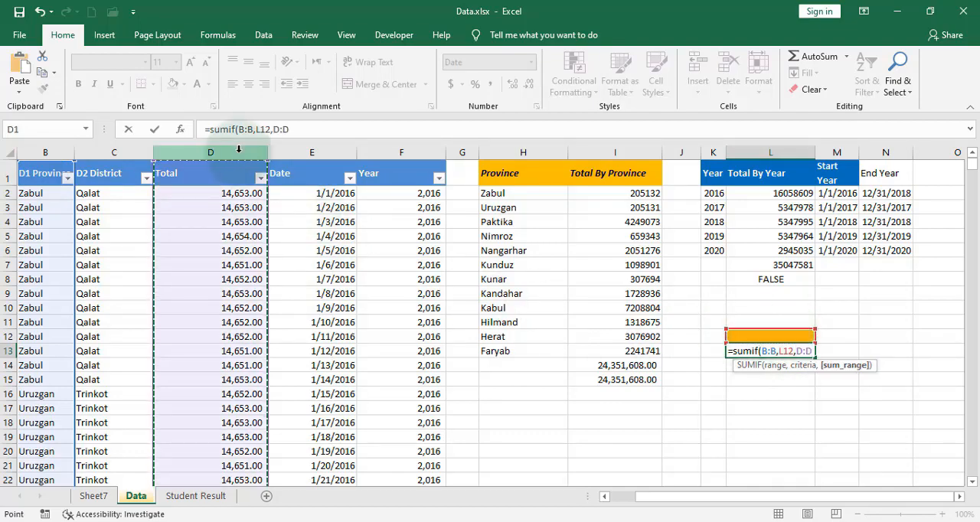
pyautogui.write(')')
pyautogui.press('Return')
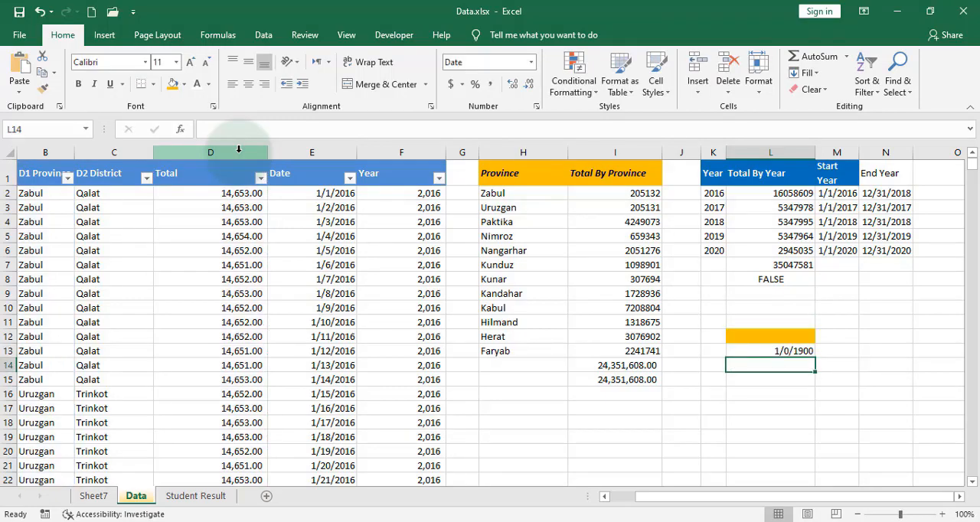
# Copy the number format of L6 onto L13 with Format Painter.
pyautogui.click(803, 350)
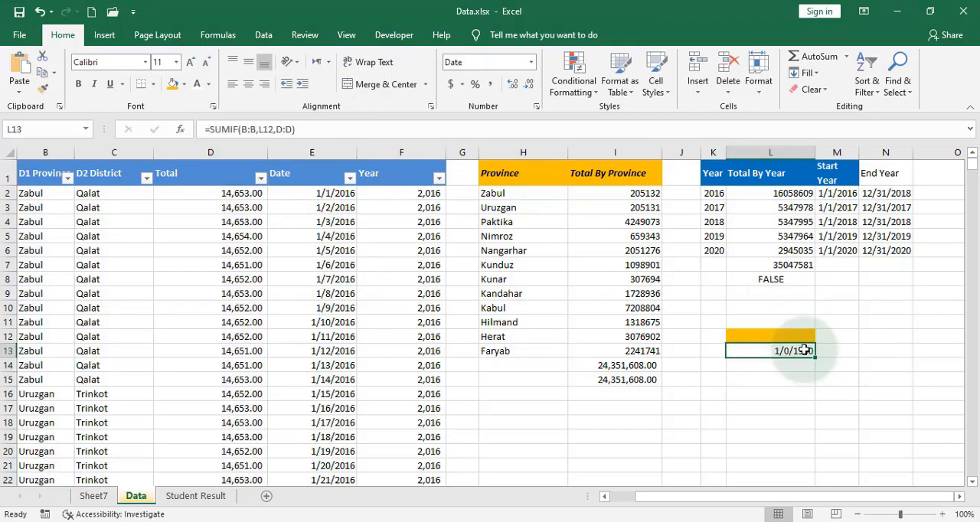
pyautogui.click(788, 250)
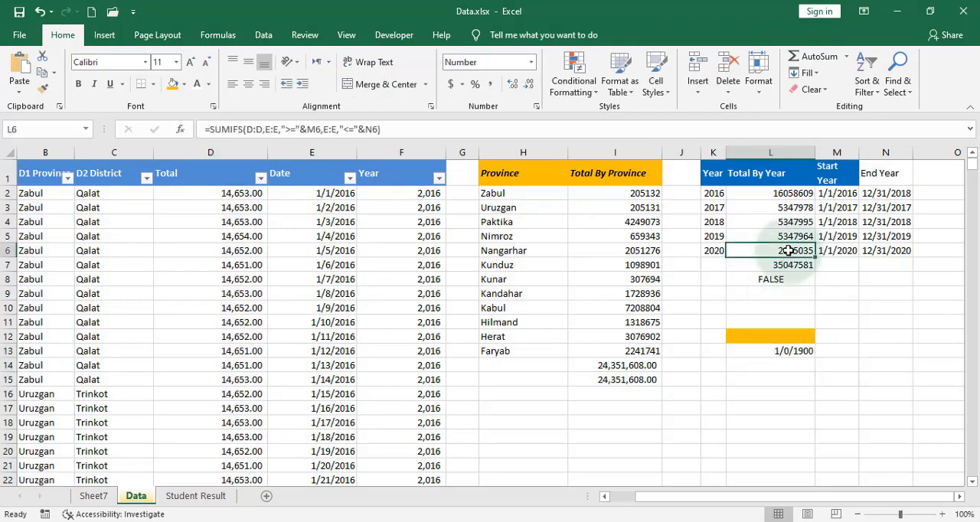
pyautogui.click(42, 88)
pyautogui.click(793, 352)
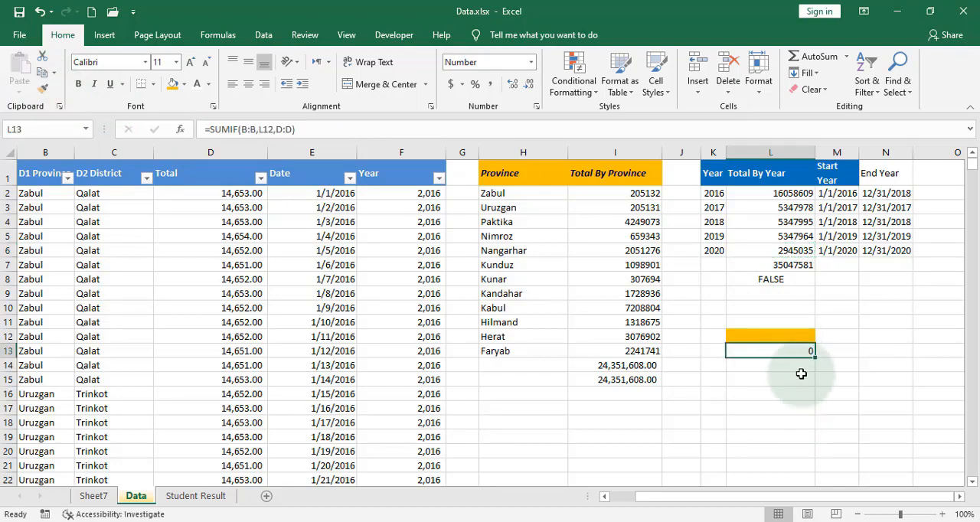
# Test the province list in L12 by choosing Zabul and then Nangarhar.
pyautogui.click(789, 338)
pyautogui.click(821, 337)
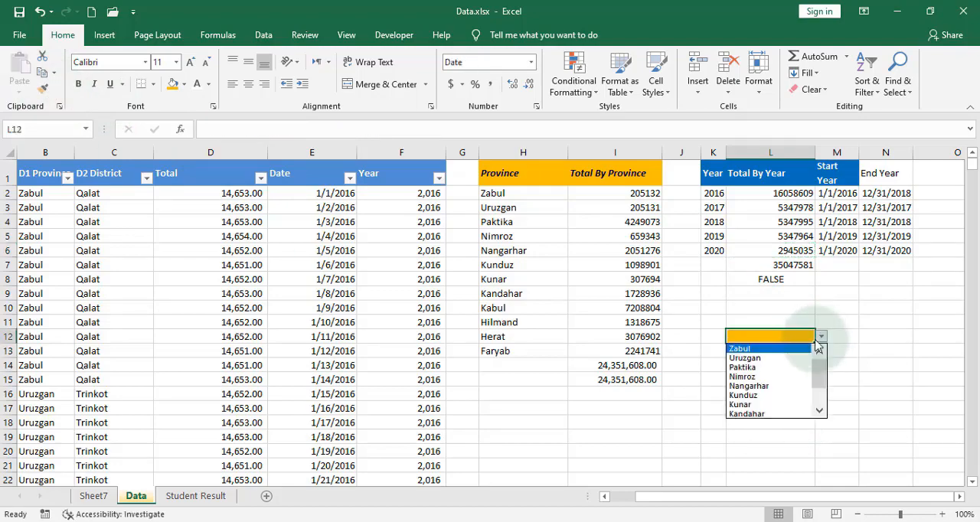
pyautogui.click(791, 351)
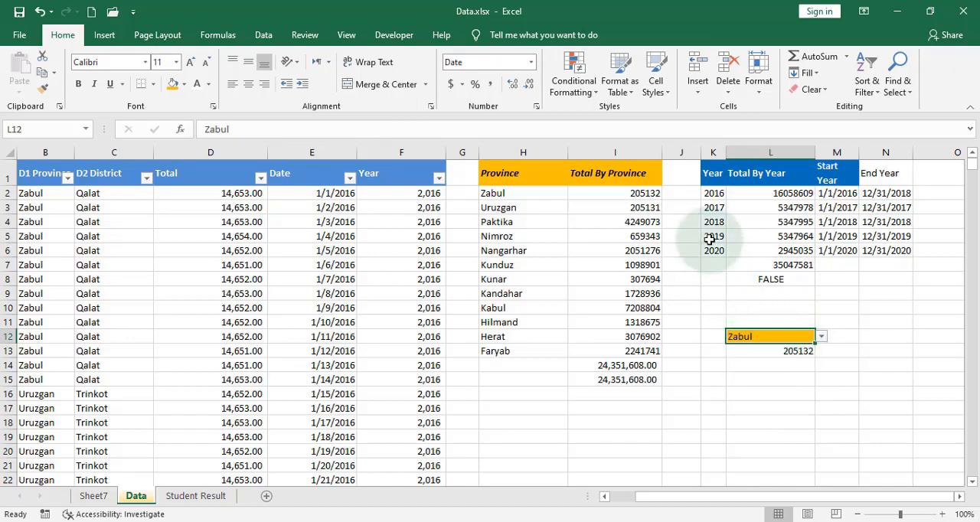
pyautogui.click(820, 337)
pyautogui.click(781, 386)
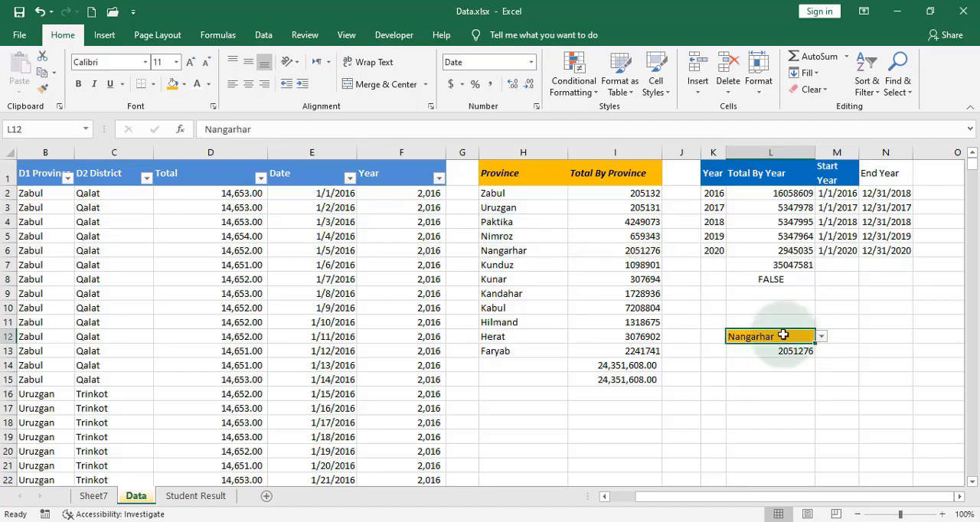
# Replace the formula in L13 with =SUMIFS(D:D,B:B,L12) to total column D for the province chosen in L12.
pyautogui.click(808, 363)
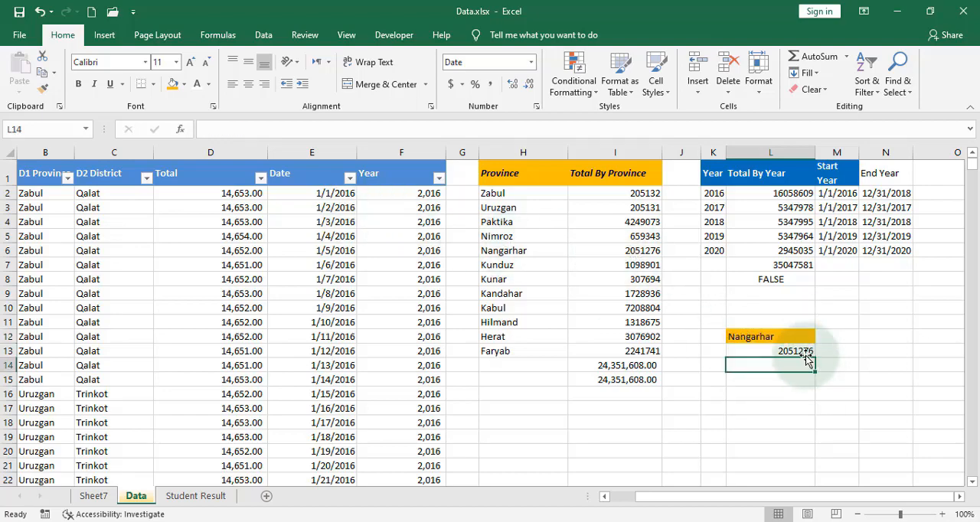
pyautogui.click(803, 351)
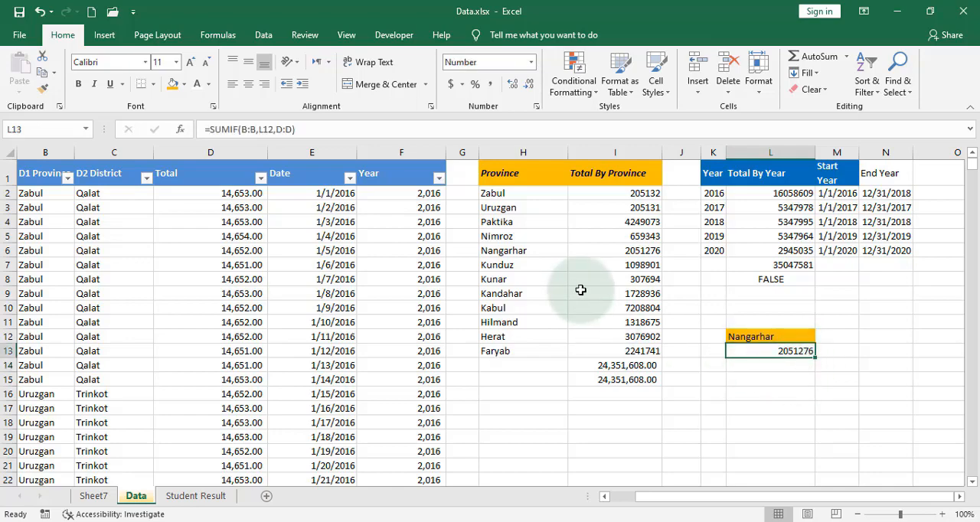
pyautogui.press('Delete')
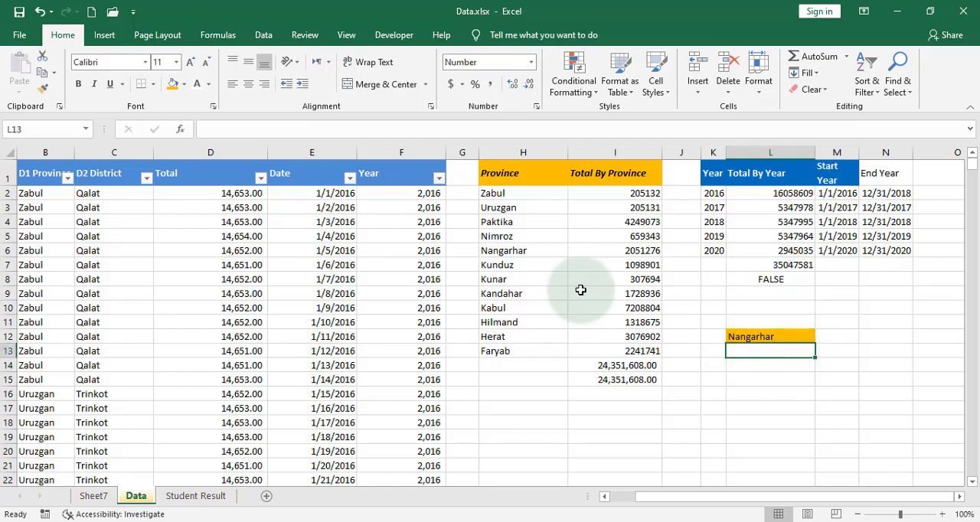
pyautogui.write('=')
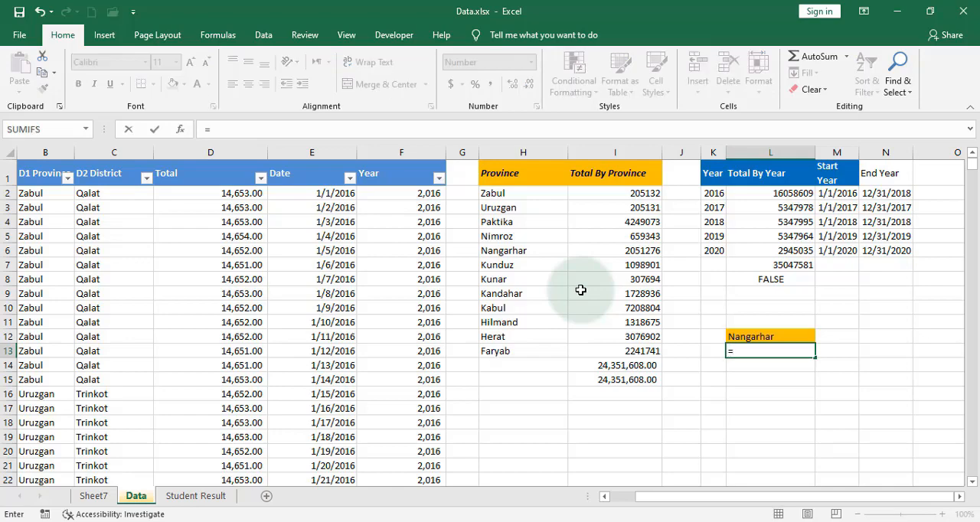
pyautogui.write('sum')
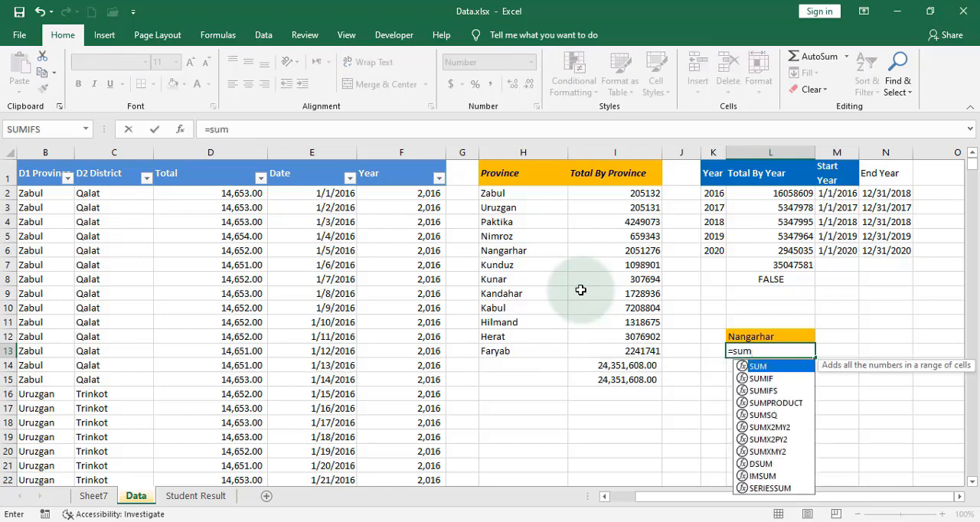
pyautogui.write('ifs(')
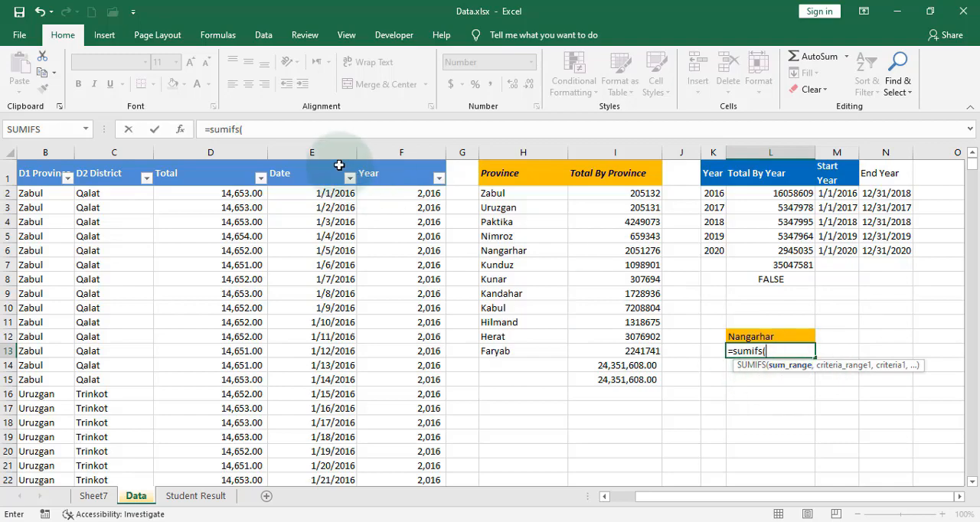
pyautogui.click(241, 153)
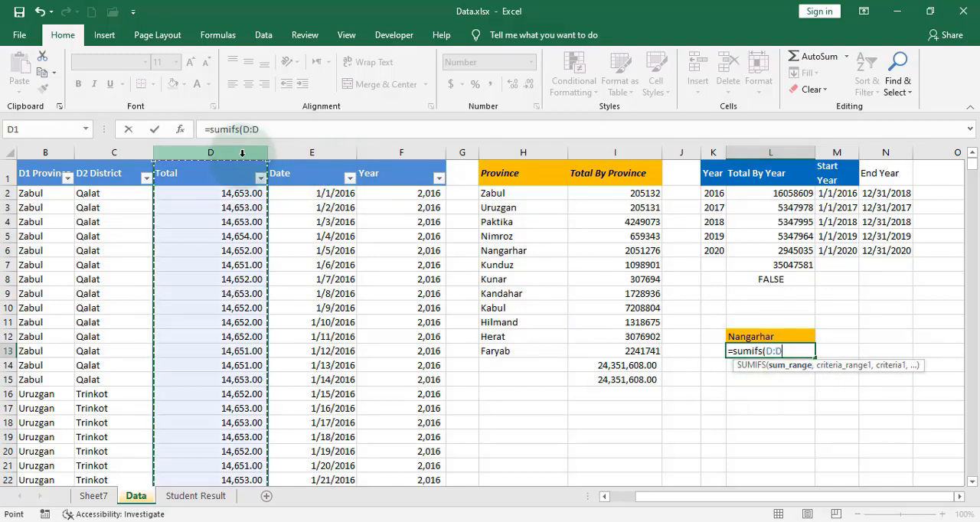
pyautogui.write(',')
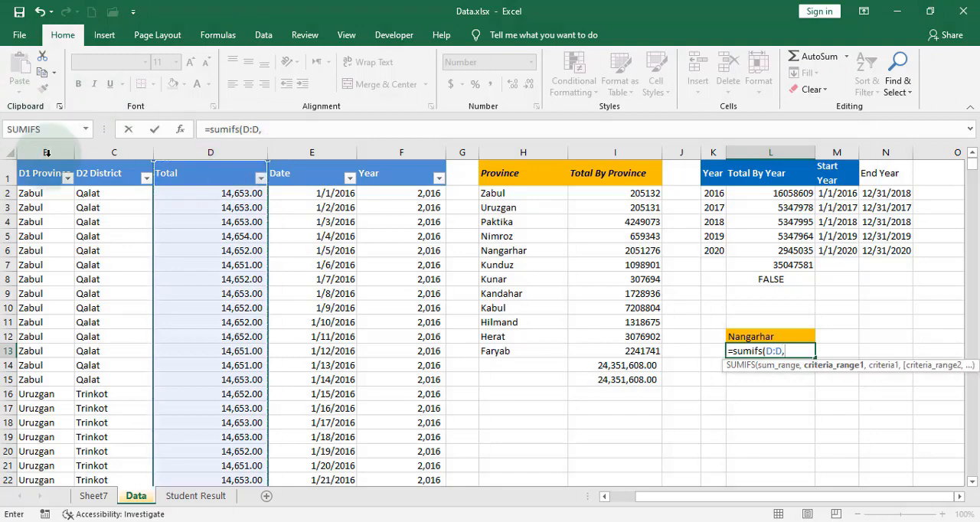
pyautogui.click(46, 153)
pyautogui.write(',')
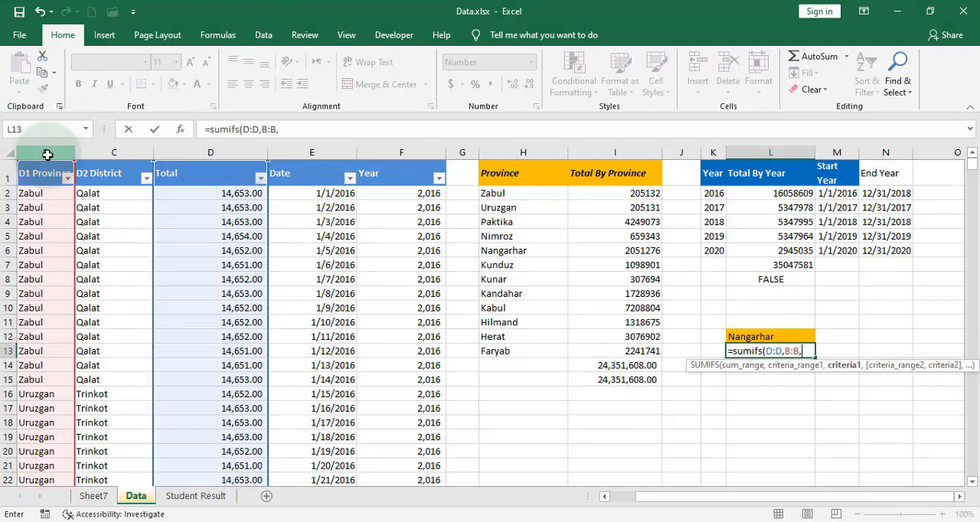
pyautogui.click(746, 335)
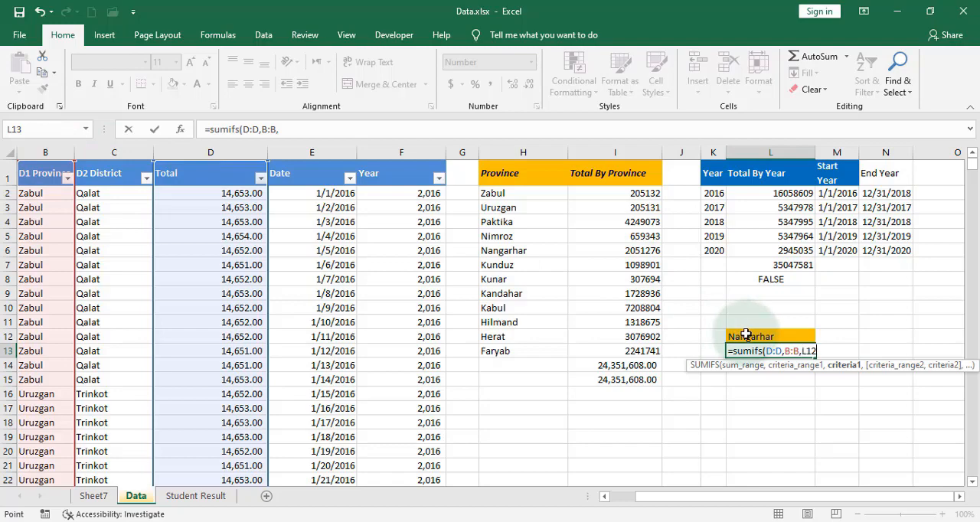
pyautogui.press('Return')
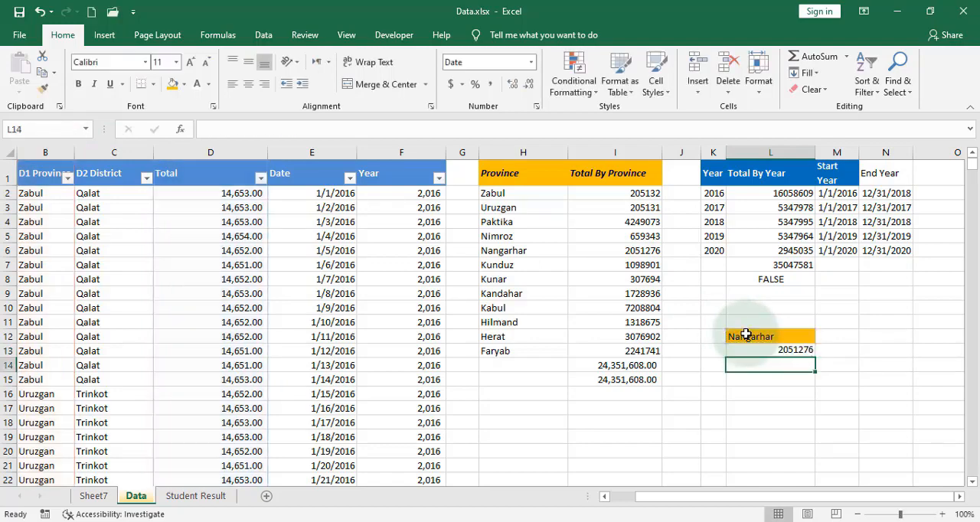
# Choose Kandahar in the province list of L12 and autofit the widths of columns E and F.
pyautogui.click(797, 339)
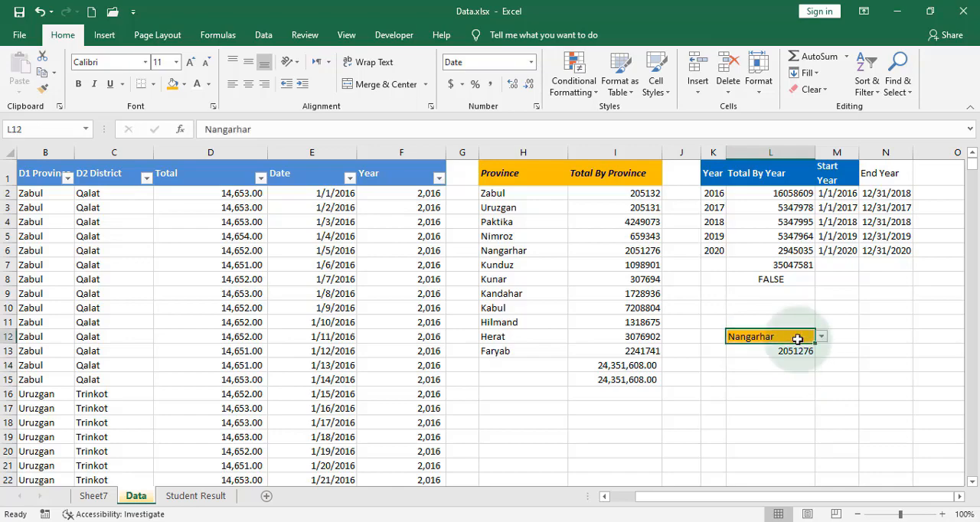
pyautogui.click(823, 338)
pyautogui.click(780, 378)
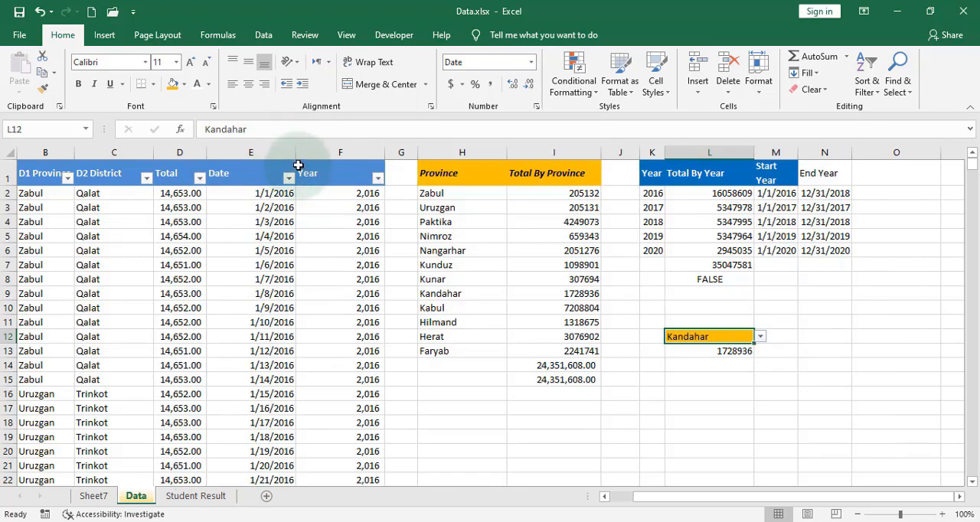
pyautogui.doubleClick(296, 152)
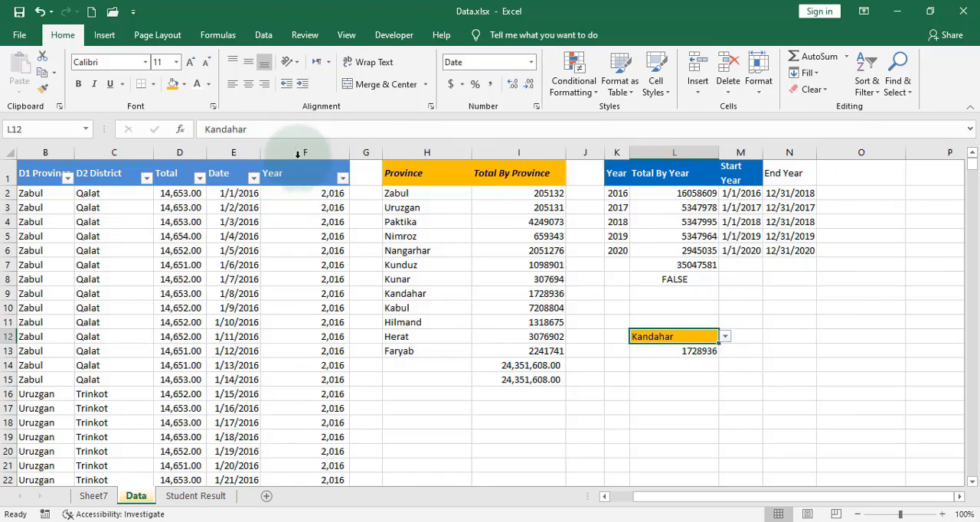
pyautogui.doubleClick(350, 152)
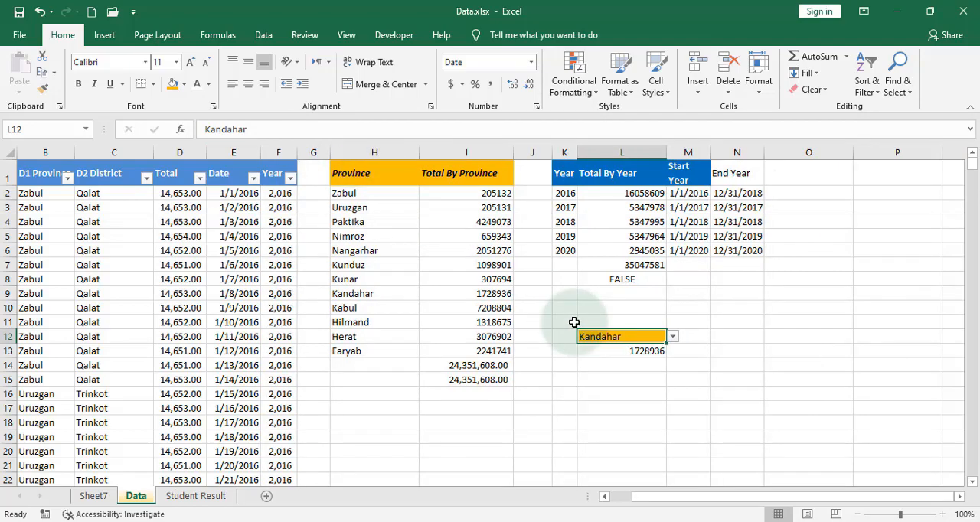
# On the Student Result sheet, start a SUMIFS formula in I2 with E2:E13 as the sum range.
pyautogui.click(221, 502)
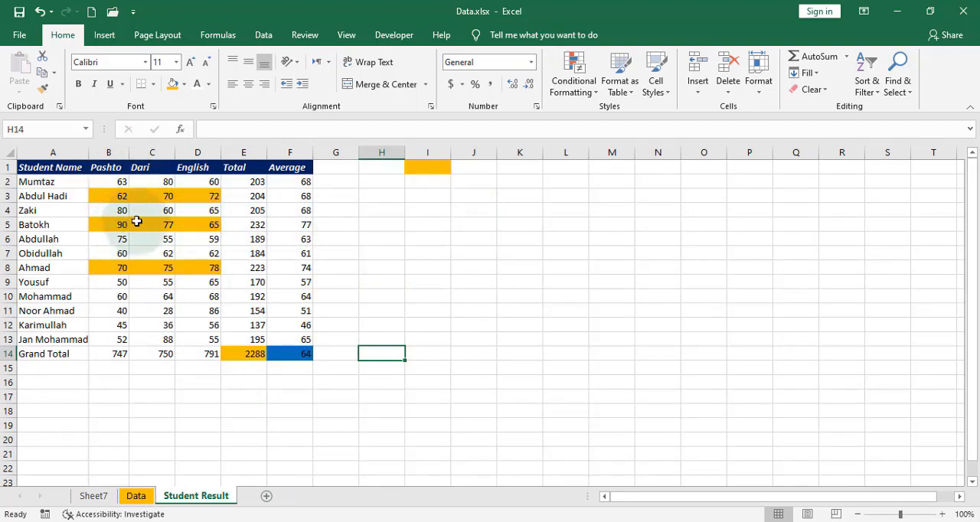
pyautogui.click(426, 185)
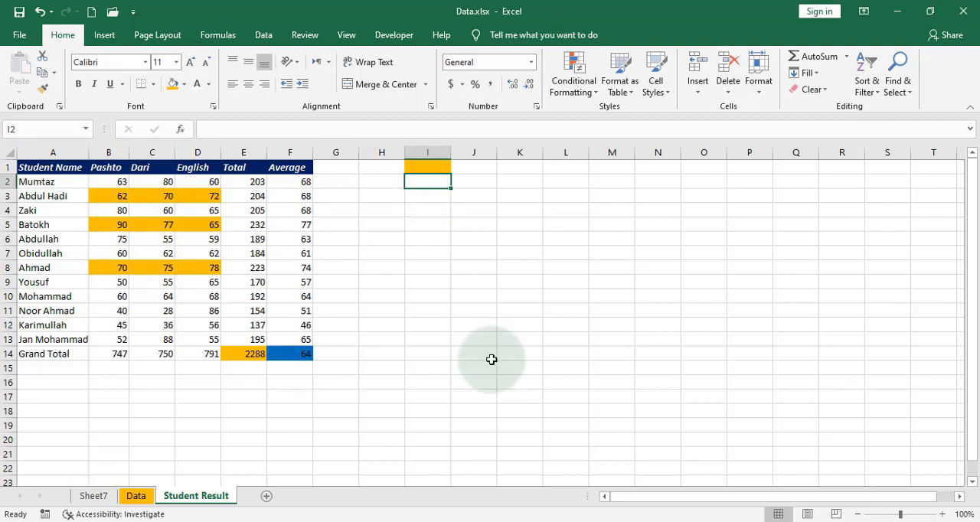
pyautogui.write('=sum')
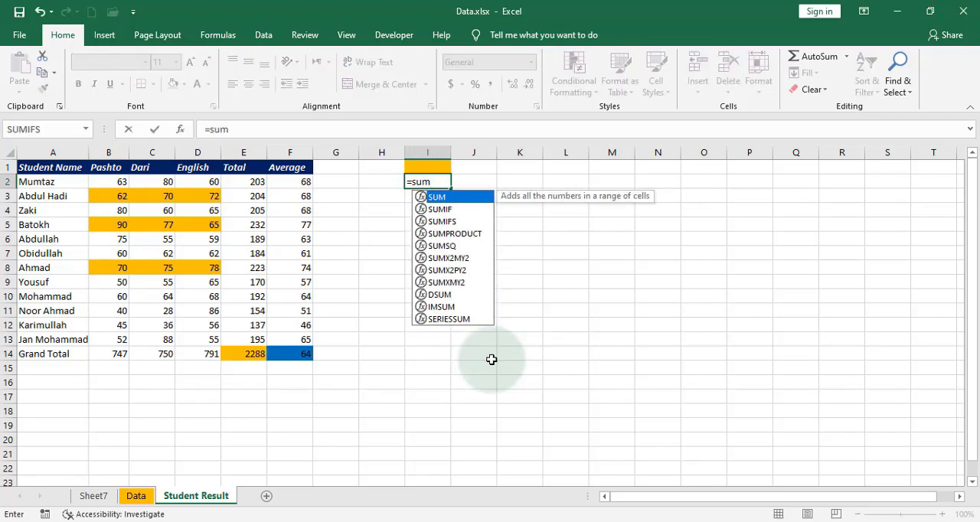
pyautogui.write('ifs(')
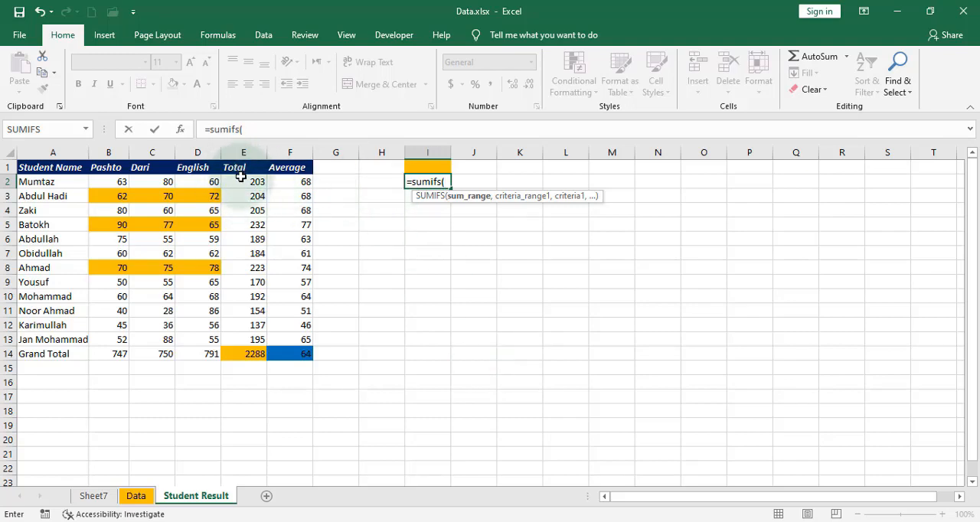
pyautogui.moveTo(240, 182); pyautogui.dragTo(250, 340)
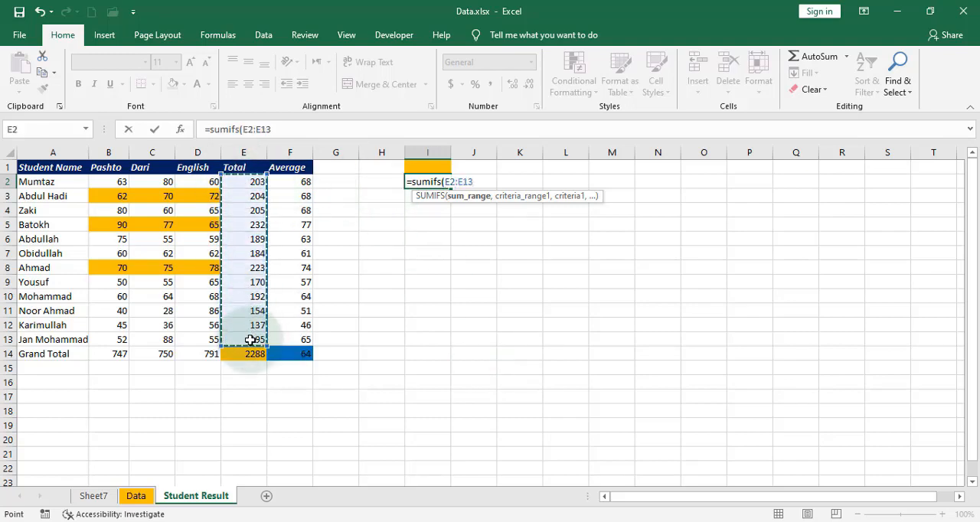
pyautogui.write(',')
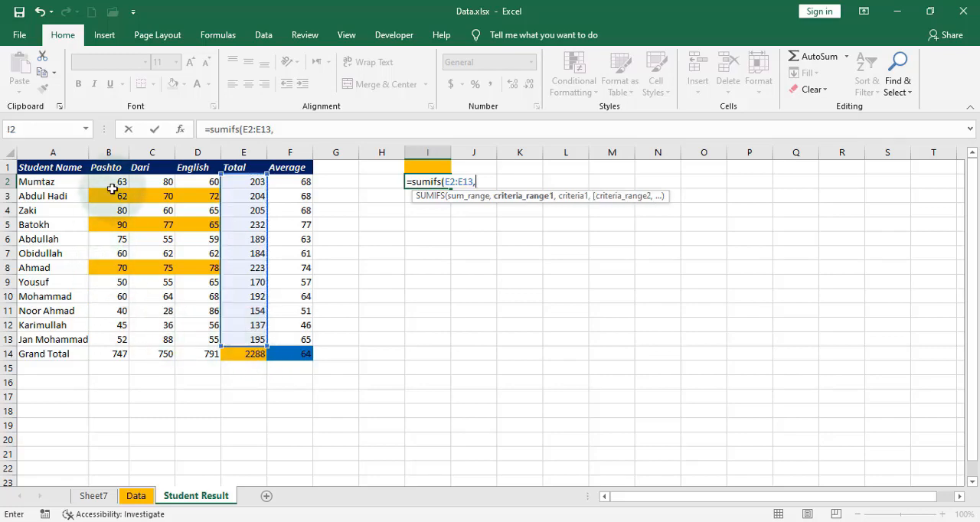
# Add the Pashto marks B2:B13 as the first criteria range of the I2 formula, with the criterion >60.
pyautogui.moveTo(114, 190); pyautogui.dragTo(111, 346)
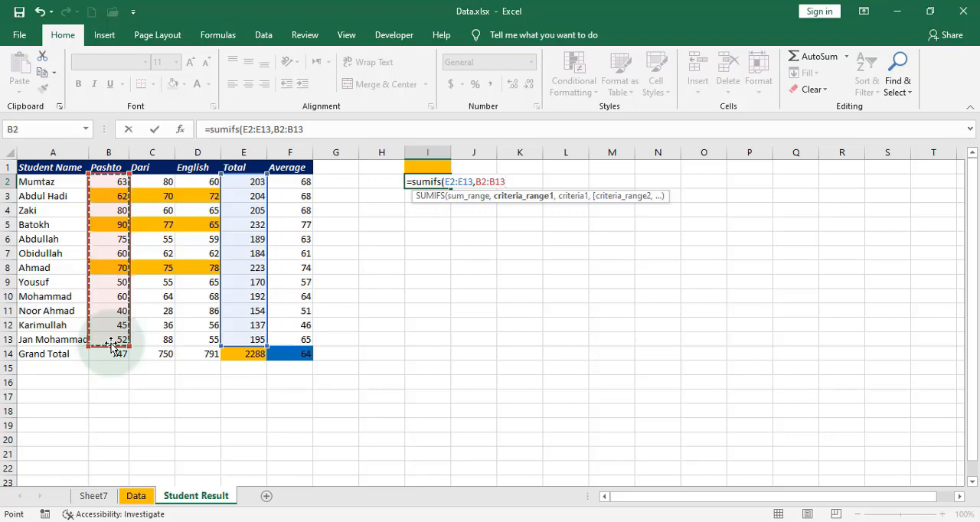
pyautogui.write(',')
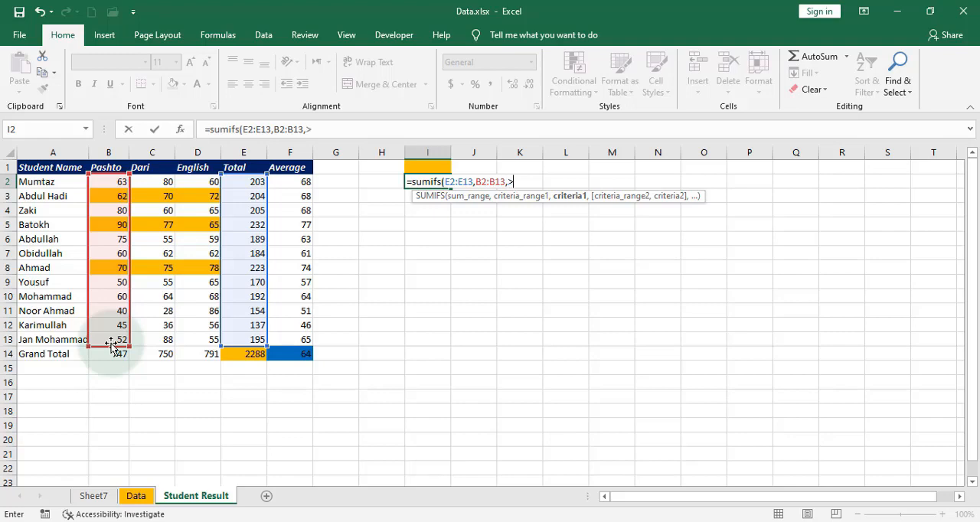
pyautogui.write('>60,')
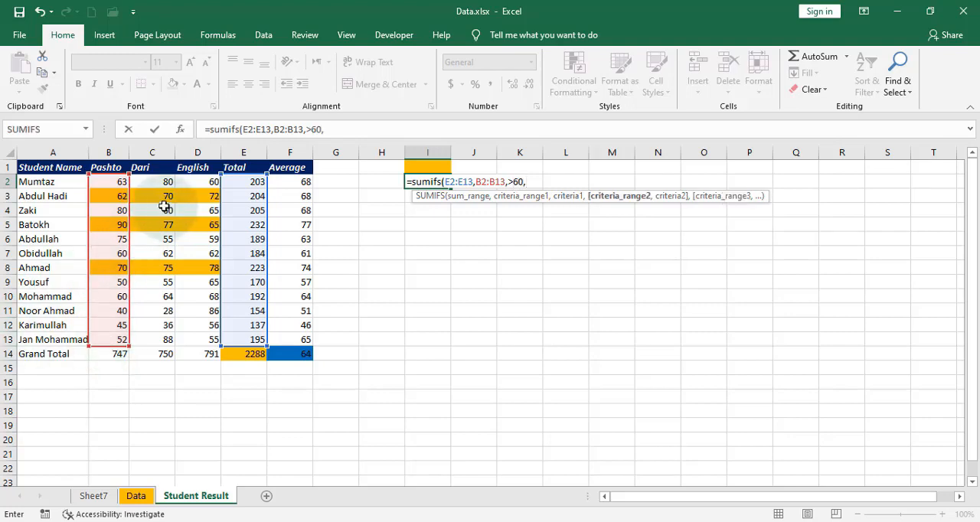
# Add the Dari marks C2:C13 as the second criteria range of the I2 formula, with the criterion >60.
pyautogui.moveTo(162, 182); pyautogui.dragTo(171, 337)
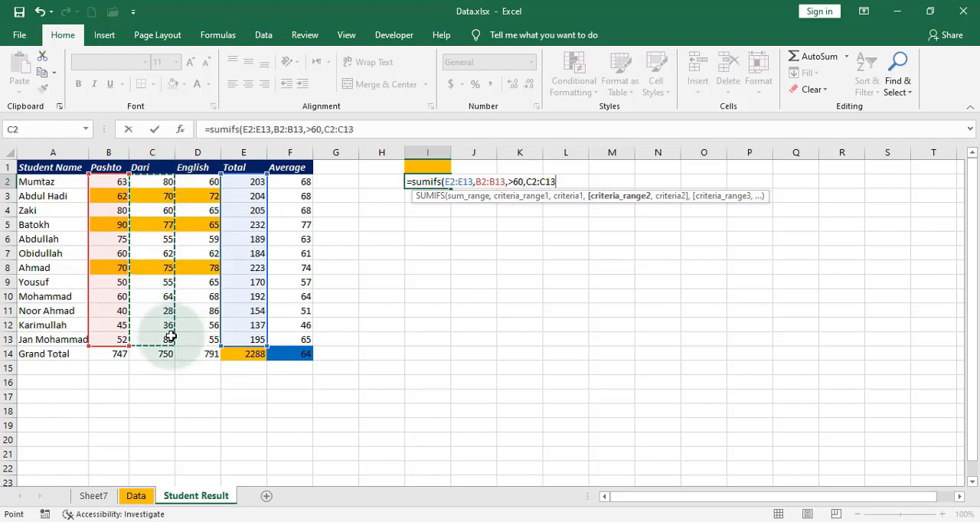
pyautogui.write(',')
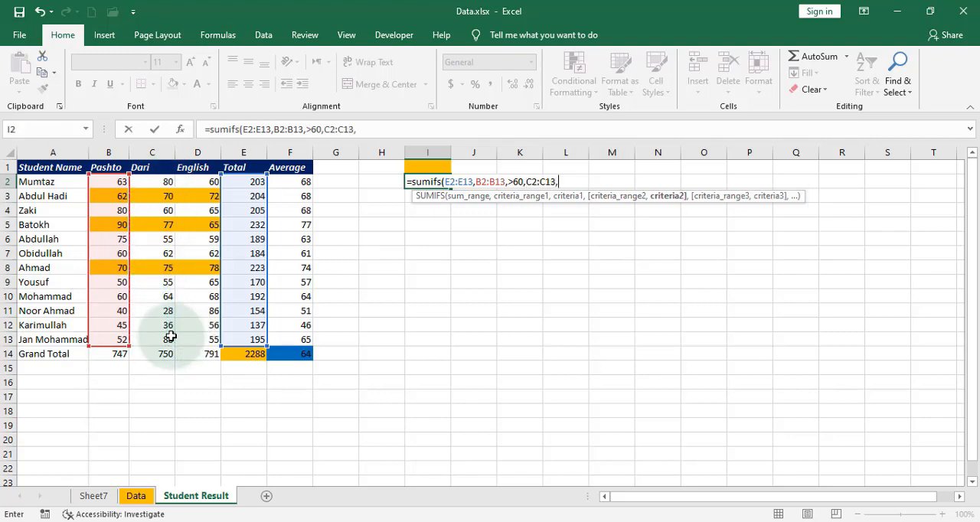
pyautogui.write('>60,')
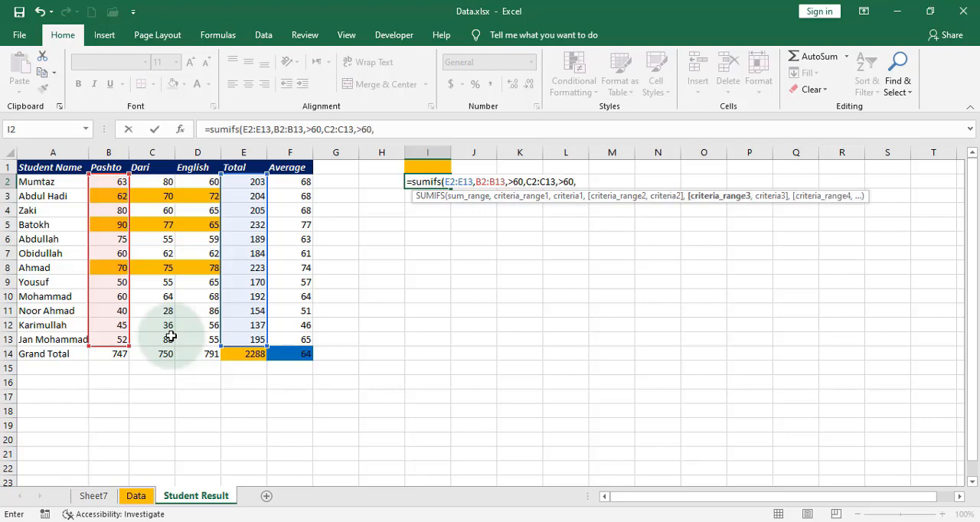
# Add the English marks D2:D13 with the criterion >60, close the formula and try to enter it in I2.
pyautogui.moveTo(193, 184); pyautogui.dragTo(201, 337)
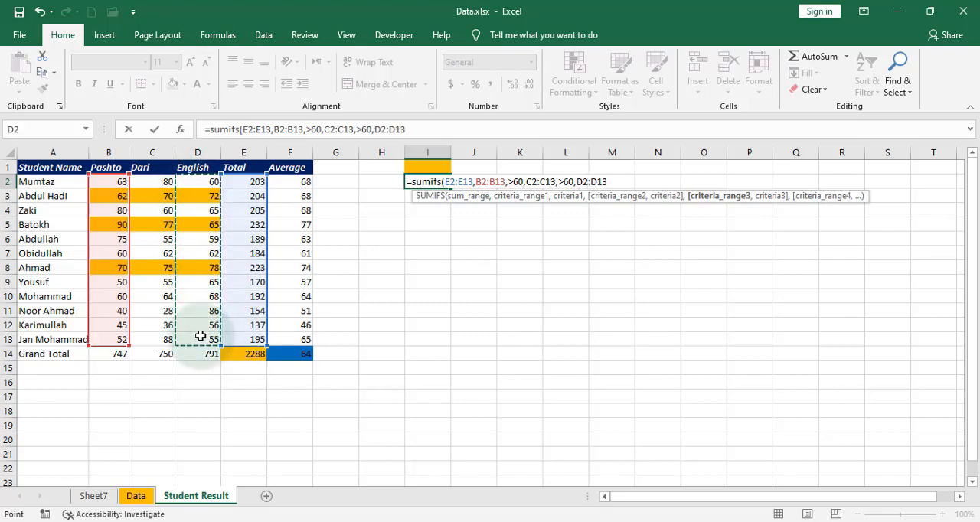
pyautogui.write(',')
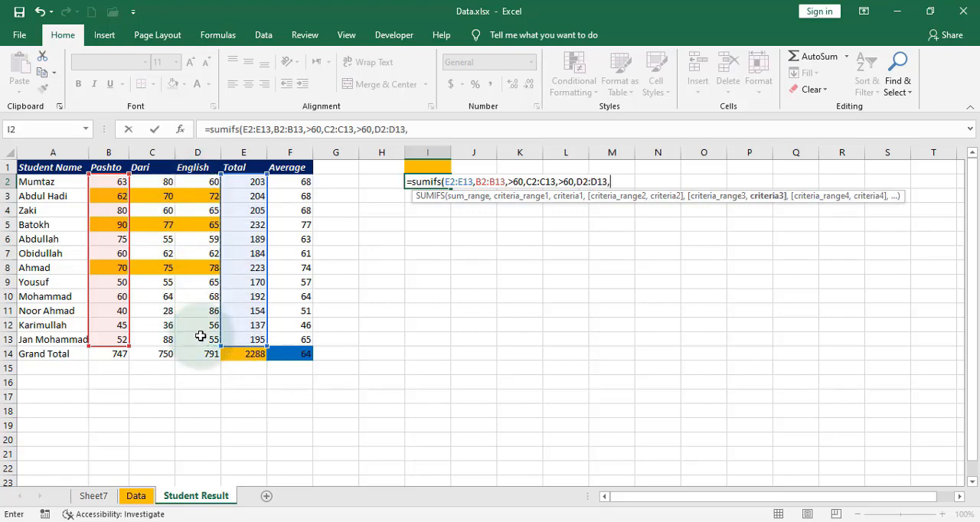
pyautogui.write('>60)')
pyautogui.press('Return')
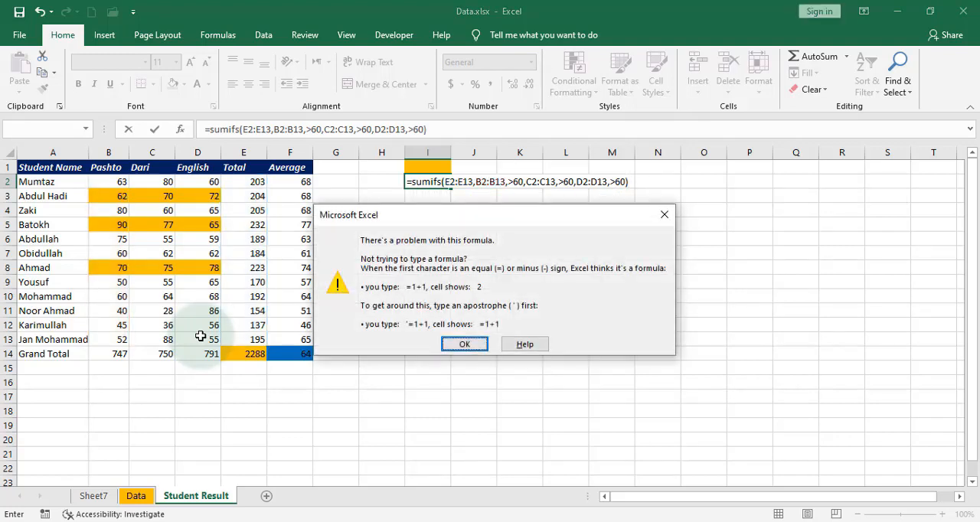
pyautogui.click(464, 345)
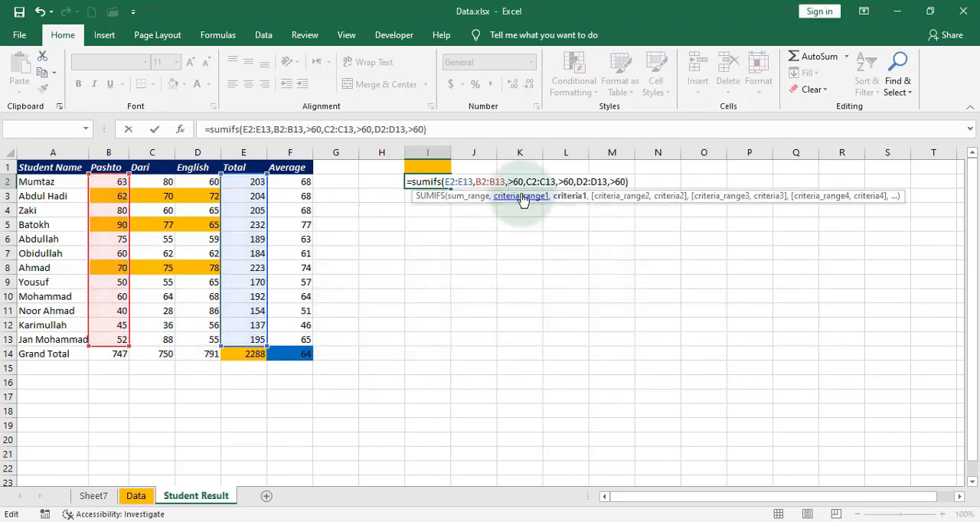
# Enclose the >60 criteria for the Pashto and Dari ranges in quotation marks in the I2 formula.
pyautogui.click(514, 182)
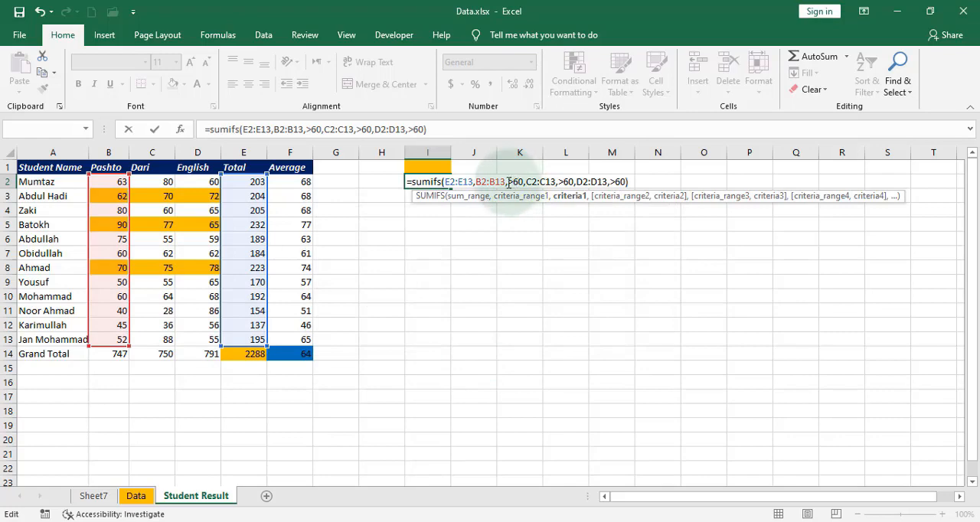
pyautogui.write('">60')
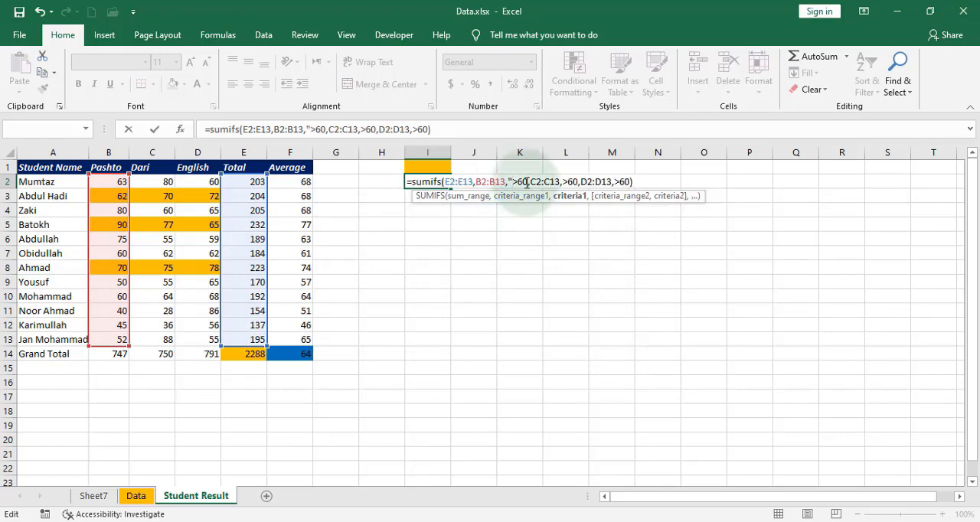
pyautogui.write('"')
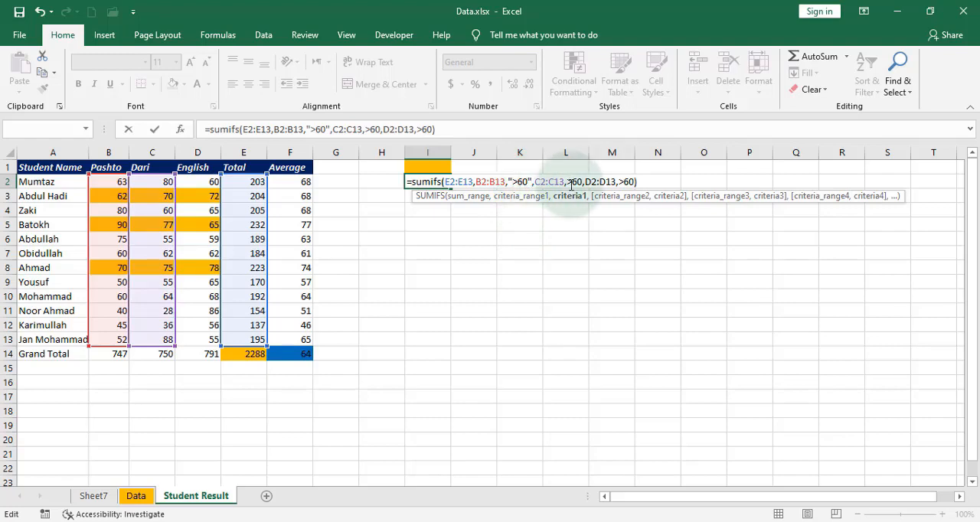
pyautogui.click(568, 183)
pyautogui.write('"')
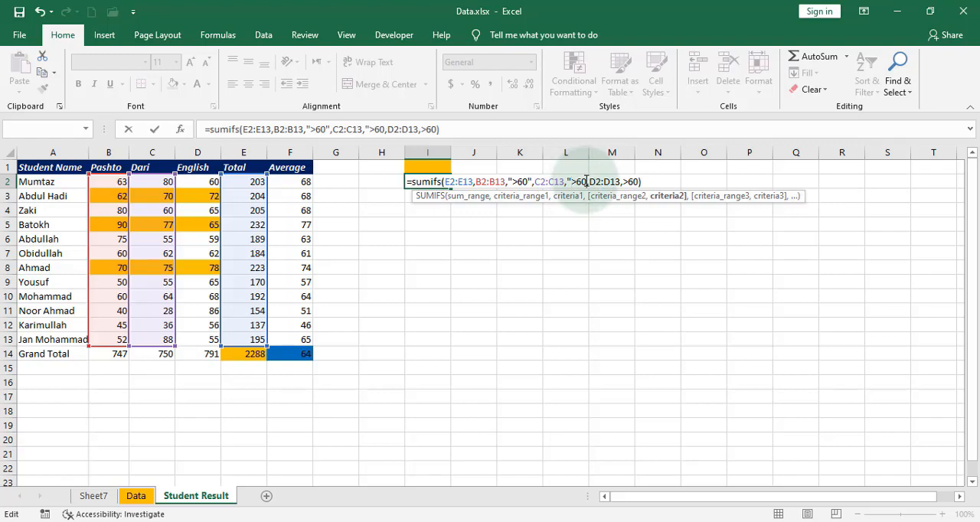
pyautogui.click(585, 181)
pyautogui.write('"')
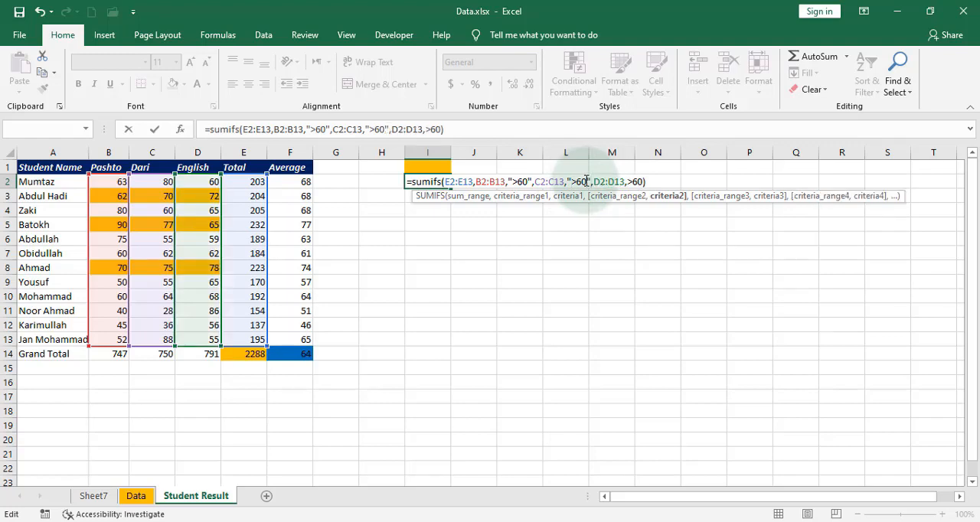
# Put quotation marks around the English range's >60 criterion and enter the SUMIFS formula in I2.
pyautogui.click(626, 182)
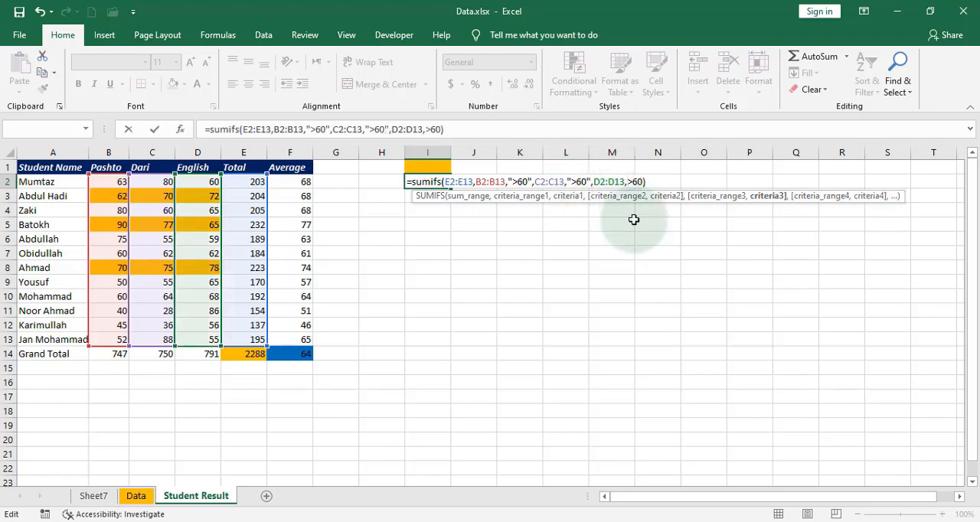
pyautogui.write('"')
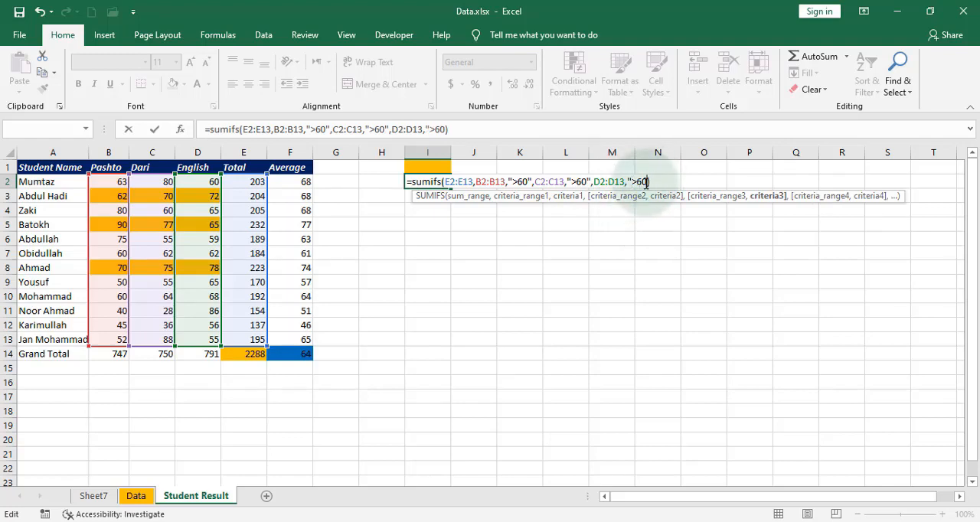
pyautogui.click(645, 181)
pyautogui.write('"')
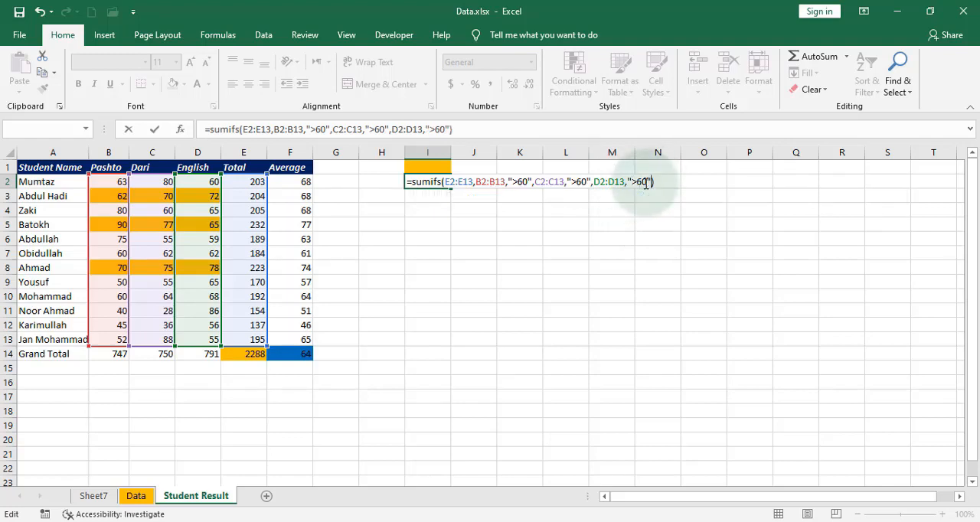
pyautogui.press('Return')
# Check the I2 formula against the highlighted marks in B3:D3, B5:D5 and B8:D8.
pyautogui.click(423, 182)
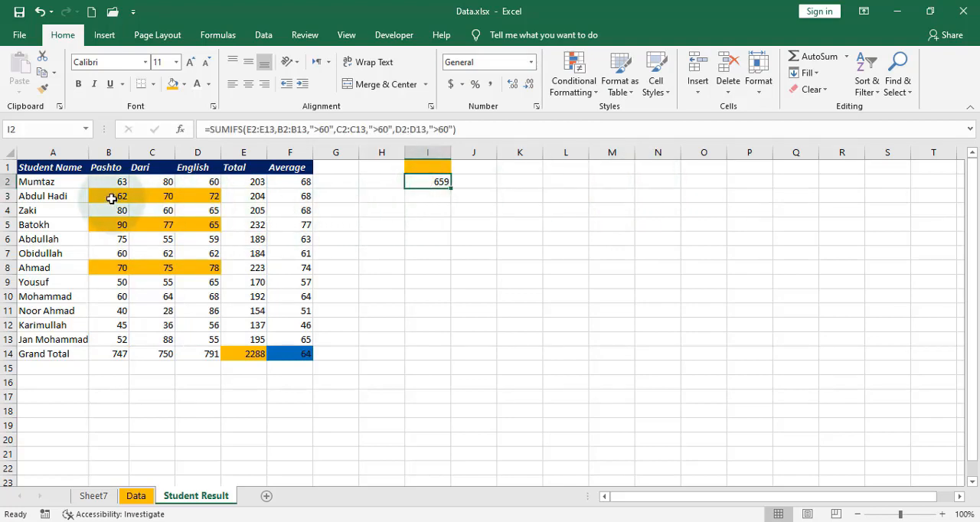
pyautogui.moveTo(114, 196); pyautogui.dragTo(192, 197)
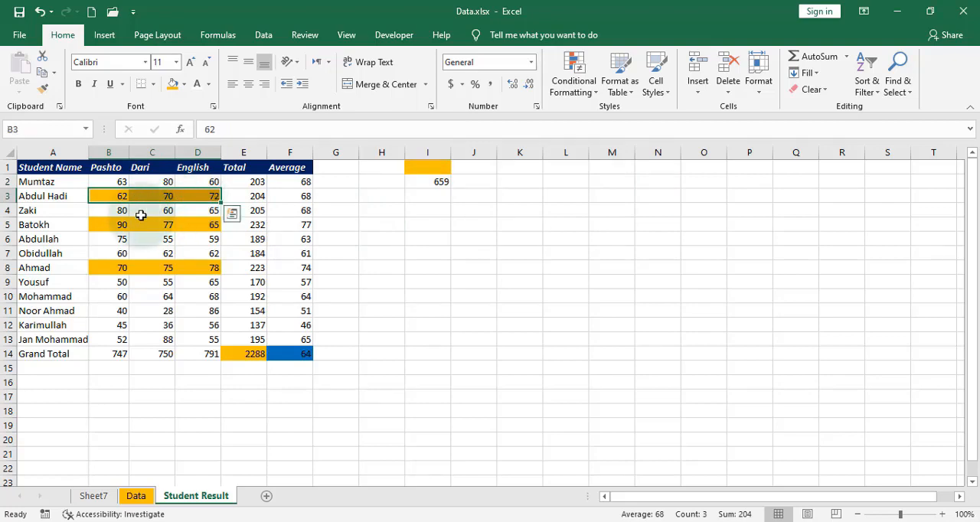
pyautogui.moveTo(105, 223); pyautogui.dragTo(196, 225)
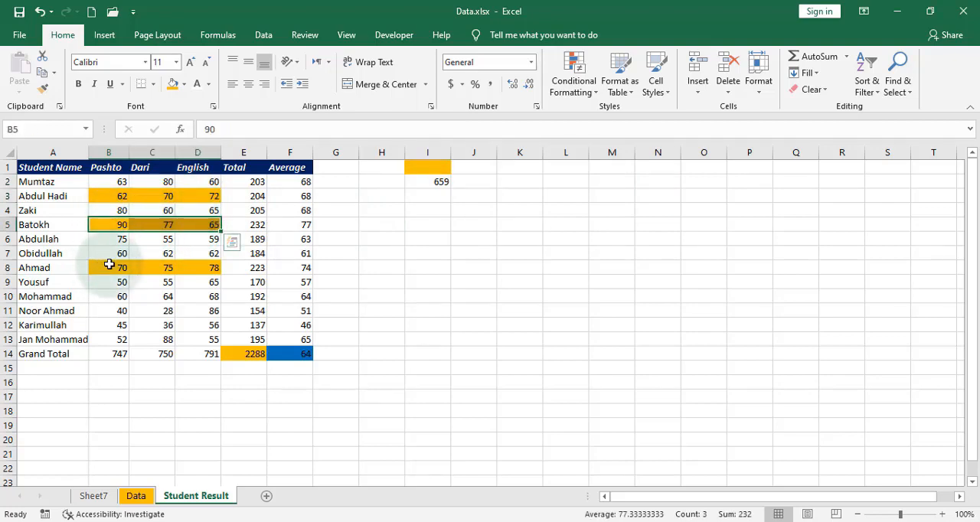
pyautogui.moveTo(112, 266); pyautogui.dragTo(191, 268)
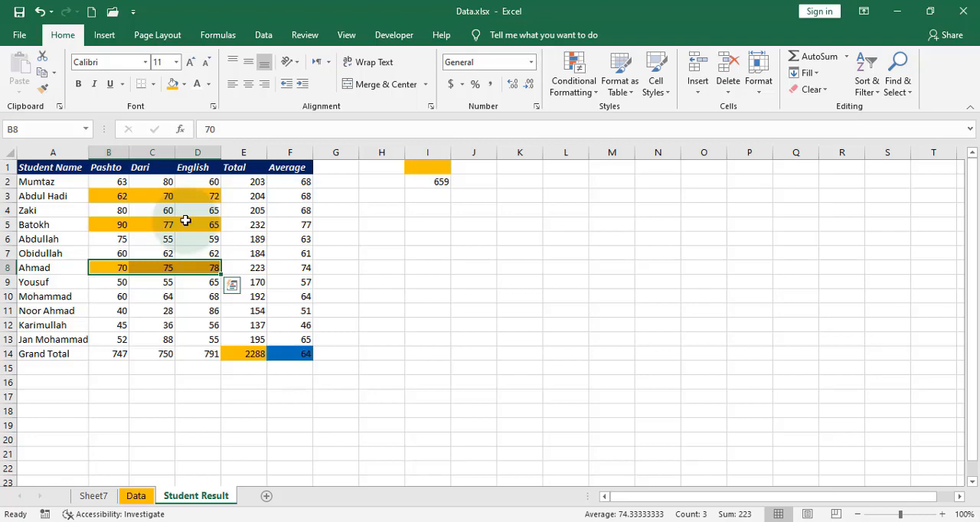
# Move the SUMIFS formula from I2 to I4 and paste a copy of its text back into I2.
pyautogui.click(435, 189)
pyautogui.moveTo(438, 192); pyautogui.dragTo(440, 212)
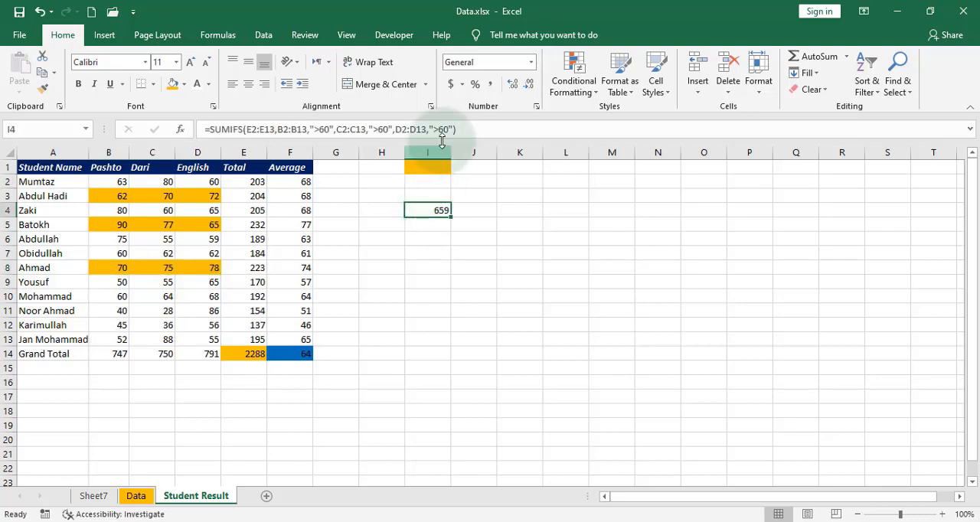
pyautogui.click(498, 131)
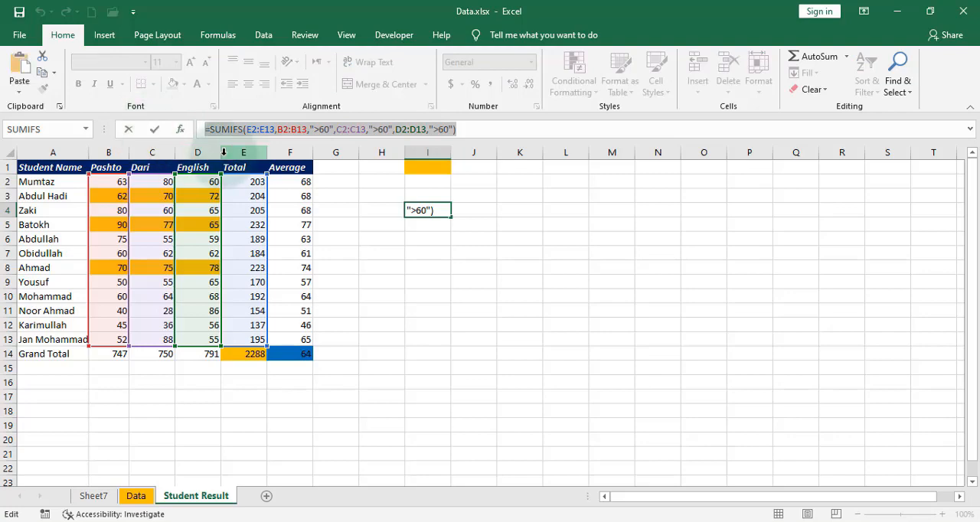
pyautogui.press('Return')
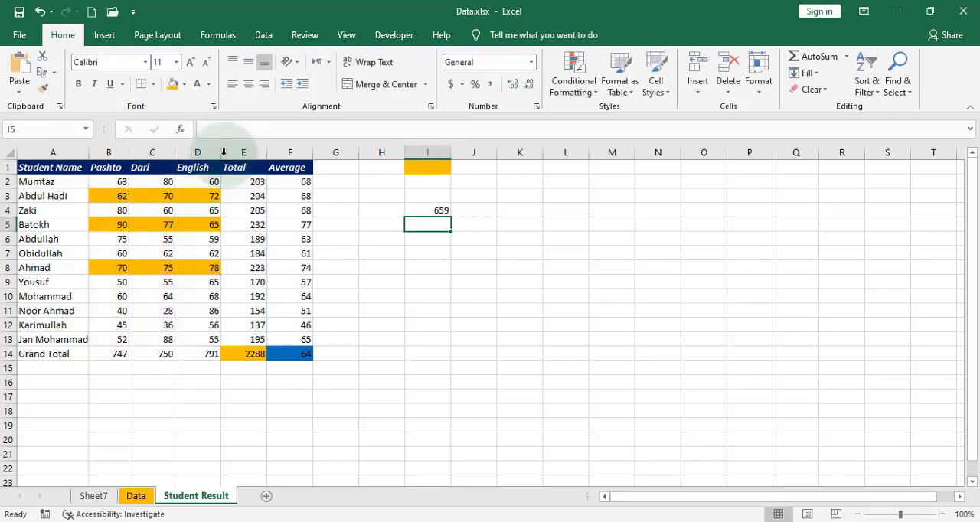
pyautogui.click(426, 182)
pyautogui.write('=SUMIFS(E2:E13,B2:B13,">60",C2:C13,">60",D2:D13,">60")')
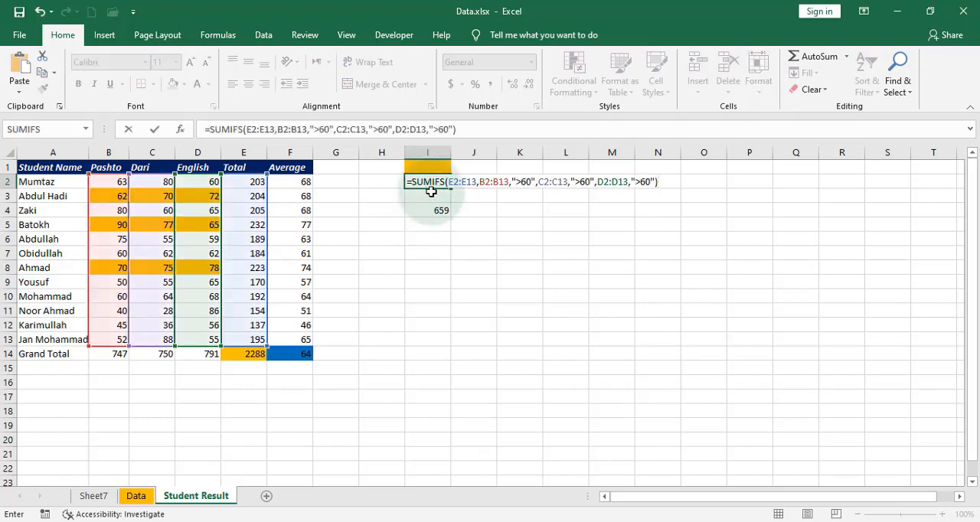
# Replace the fixed 60 in the I2 formula's Pashto criterion with a reference to I1, giving ">"&I1.
pyautogui.click(529, 182)
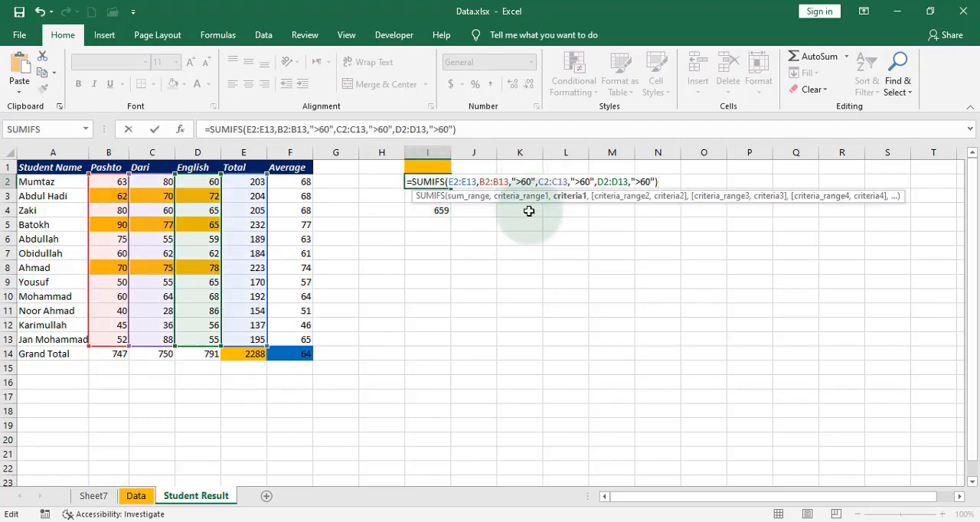
pyautogui.press('BackSpace')
pyautogui.press('BackSpace')
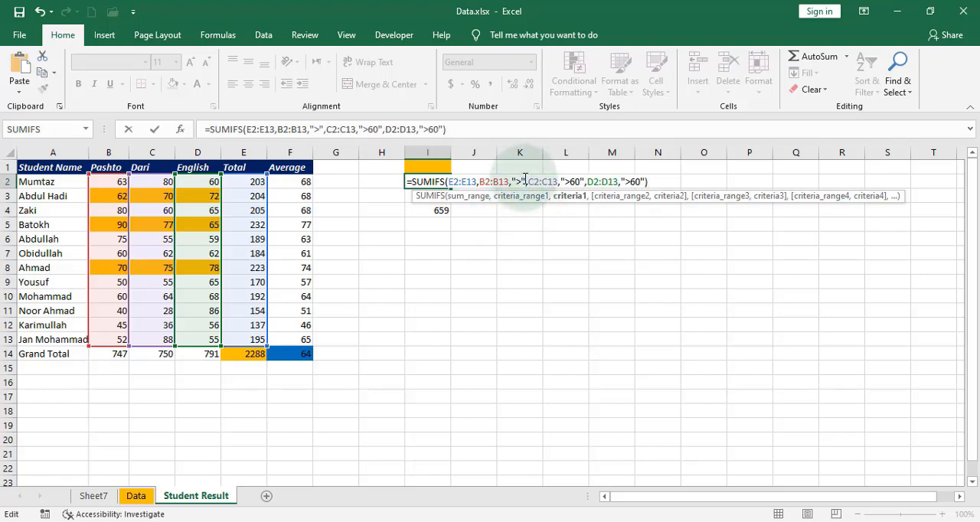
pyautogui.click(525, 181)
pyautogui.write('&')
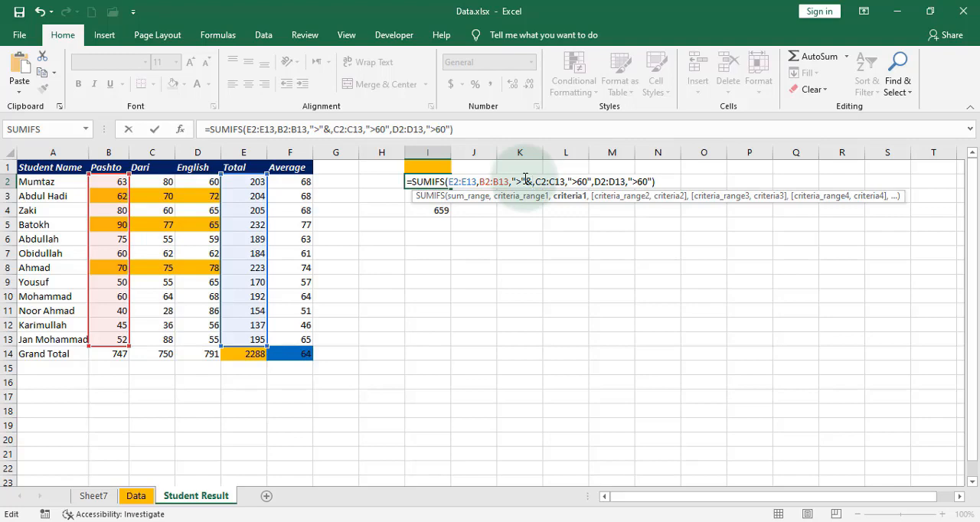
pyautogui.click(420, 166)
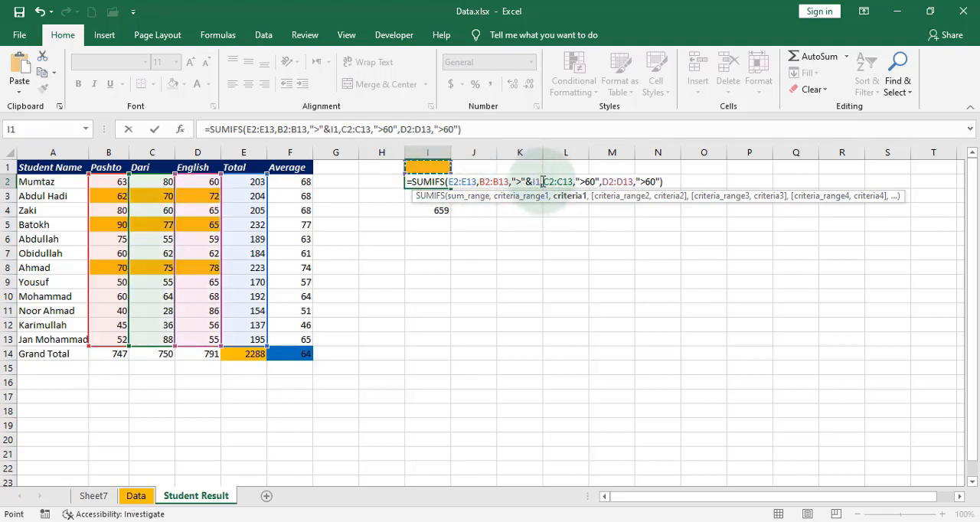
# Copy &I1 from the Pashto criterion and use it in place of 60 in the Dari criterion.
pyautogui.moveTo(542, 181); pyautogui.dragTo(528, 182)
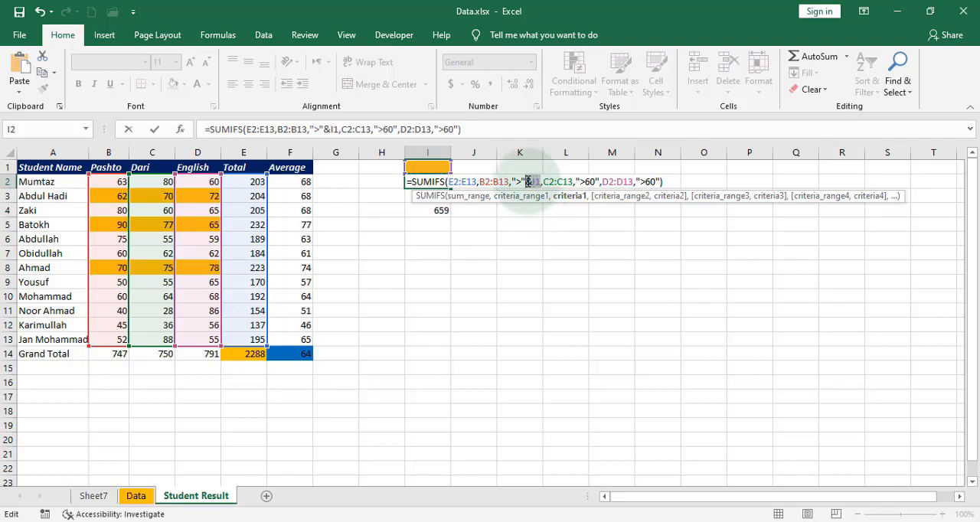
pyautogui.click(596, 181)
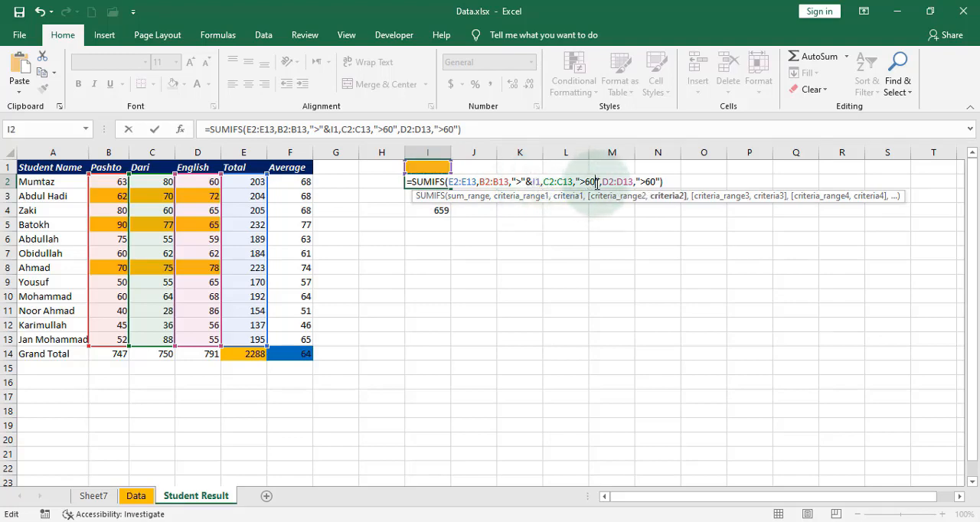
pyautogui.press('BackSpace')
pyautogui.press('BackSpace')
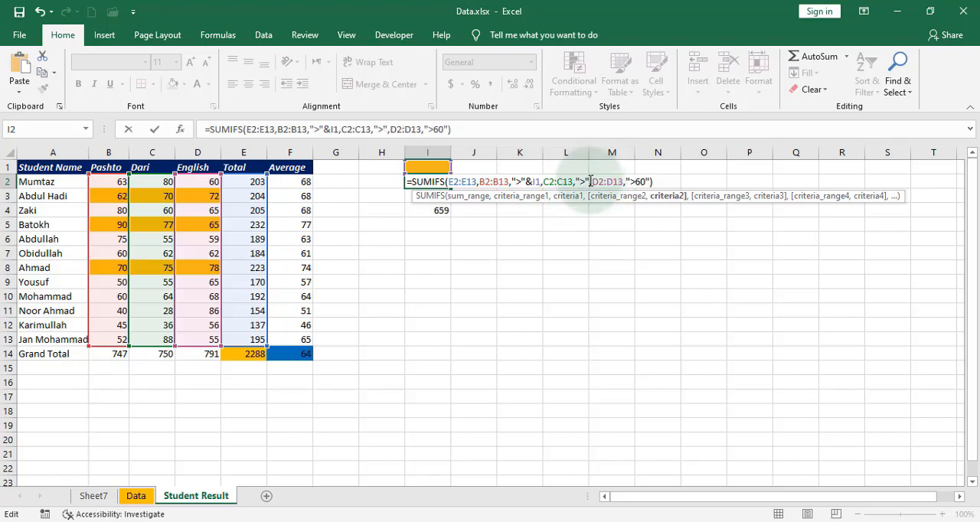
pyautogui.hotkey('ctrl', 'v')
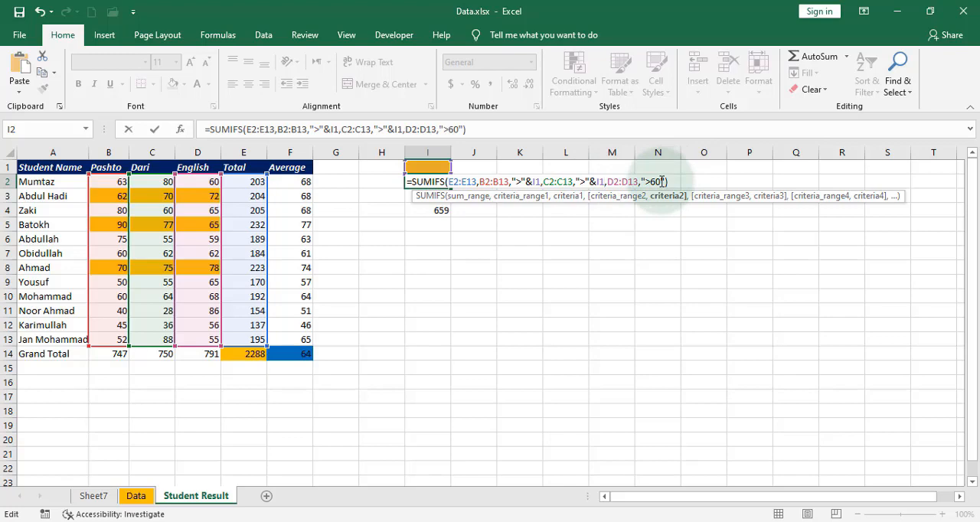
# Change the English criterion to ">"&I1 and enter the updated SUMIFS formula in I2.
pyautogui.click(662, 181)
pyautogui.press('Delete')
pyautogui.press('BackSpace')
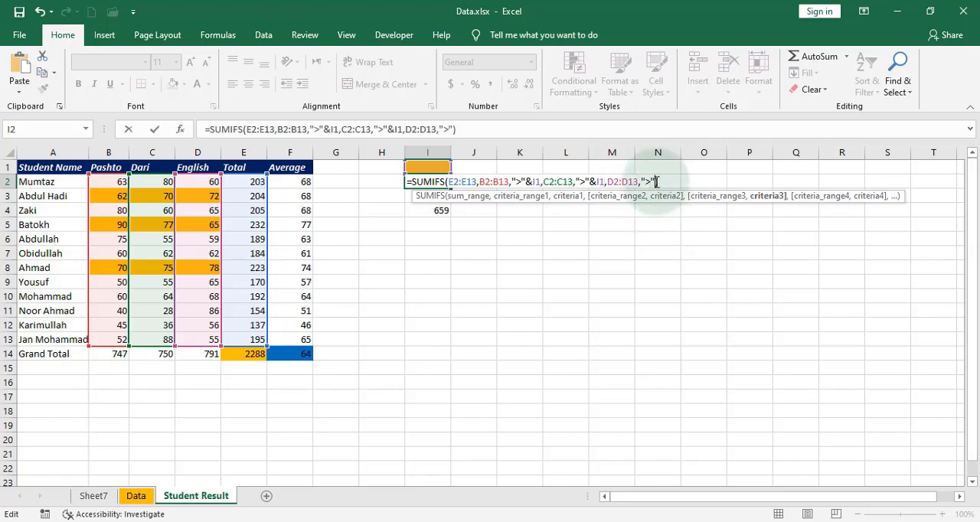
pyautogui.write('&I1')
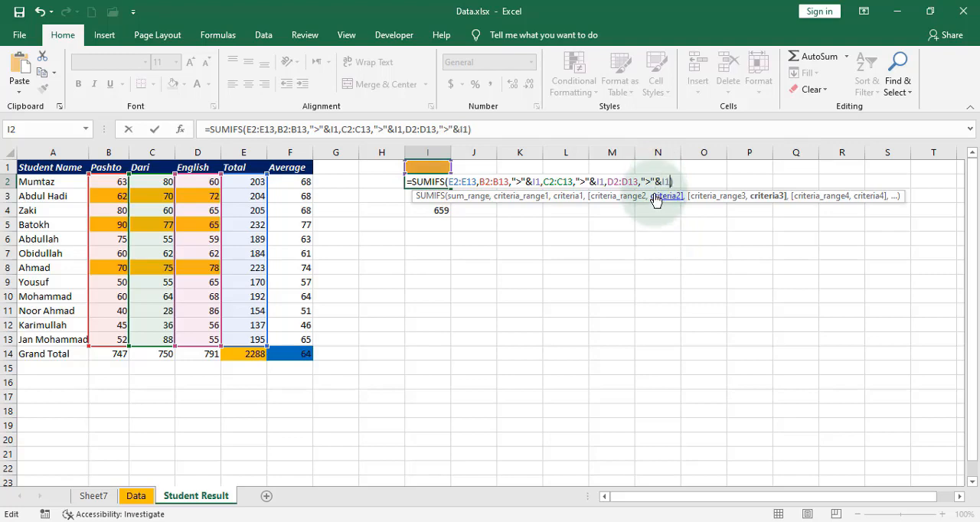
pyautogui.press('Return')
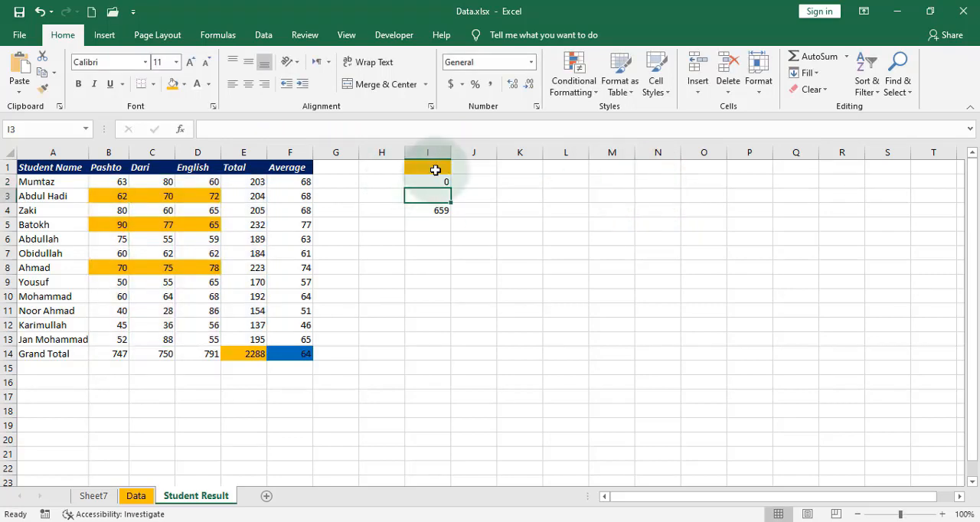
# Try 60, 50 and 62 in turn as the mark threshold in I1.
pyautogui.click(436, 169)
pyautogui.write('60')
pyautogui.press('Return')
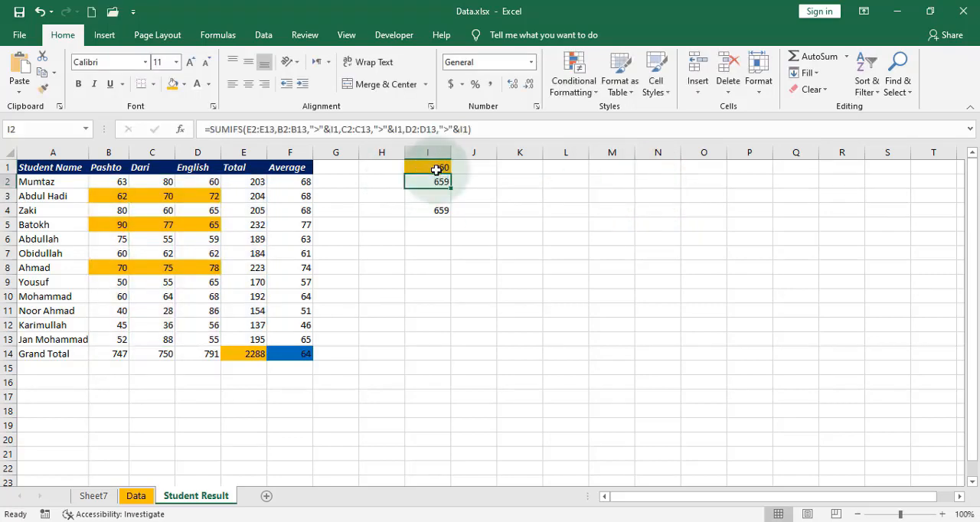
pyautogui.click(437, 167)
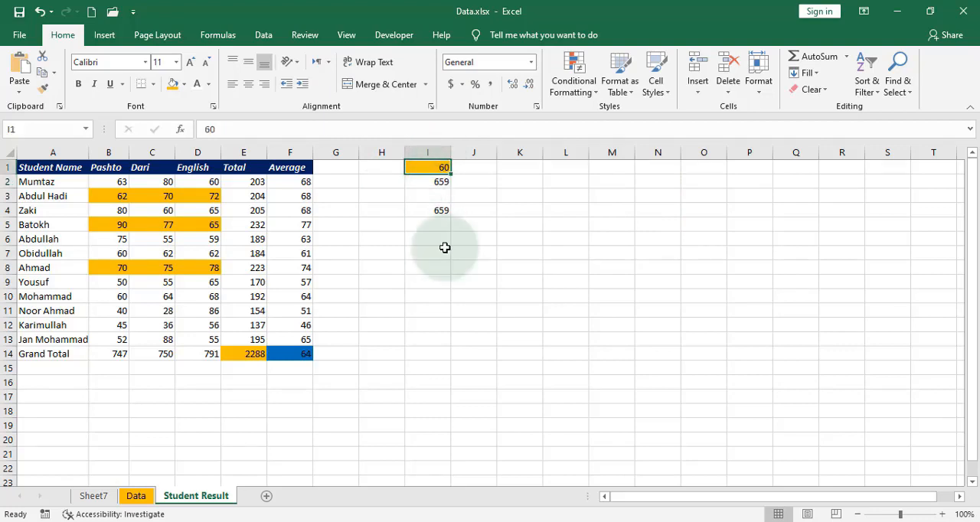
pyautogui.write('50')
pyautogui.press('Return')
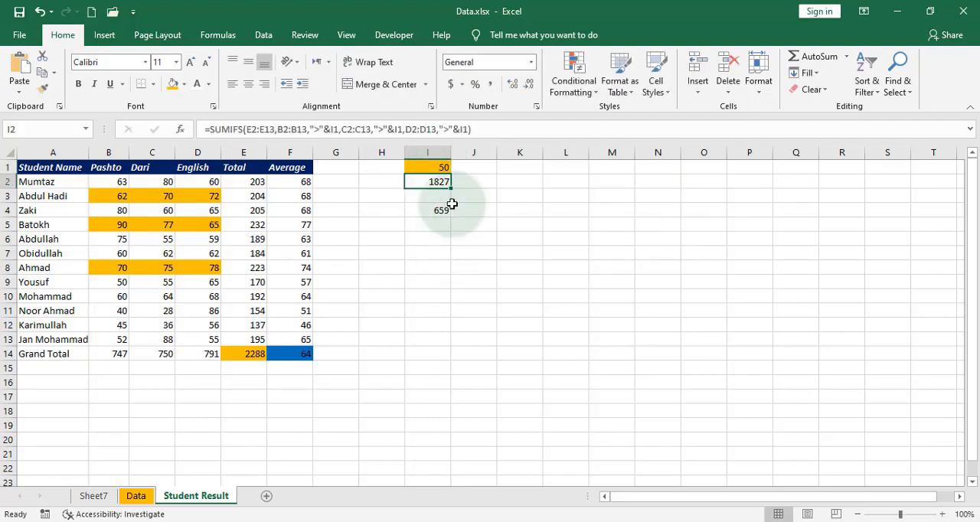
pyautogui.click(448, 167)
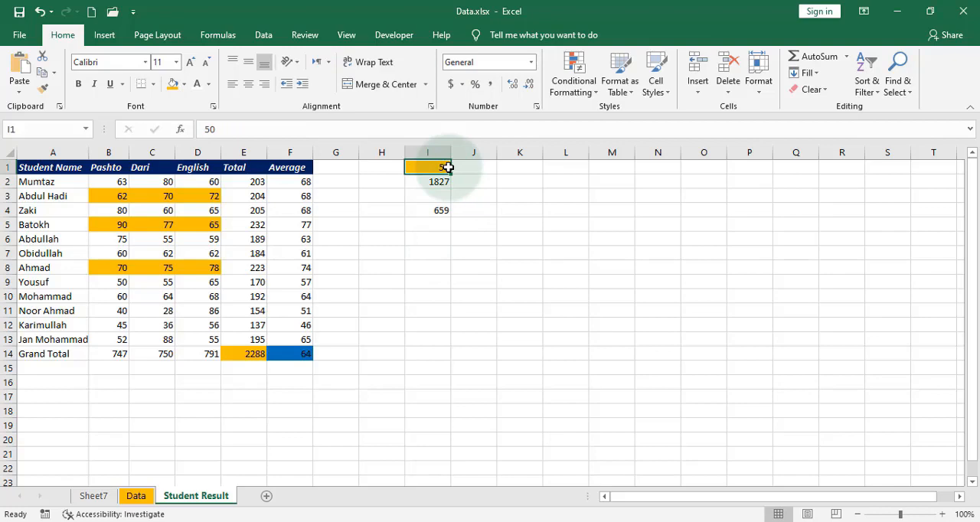
pyautogui.write('62')
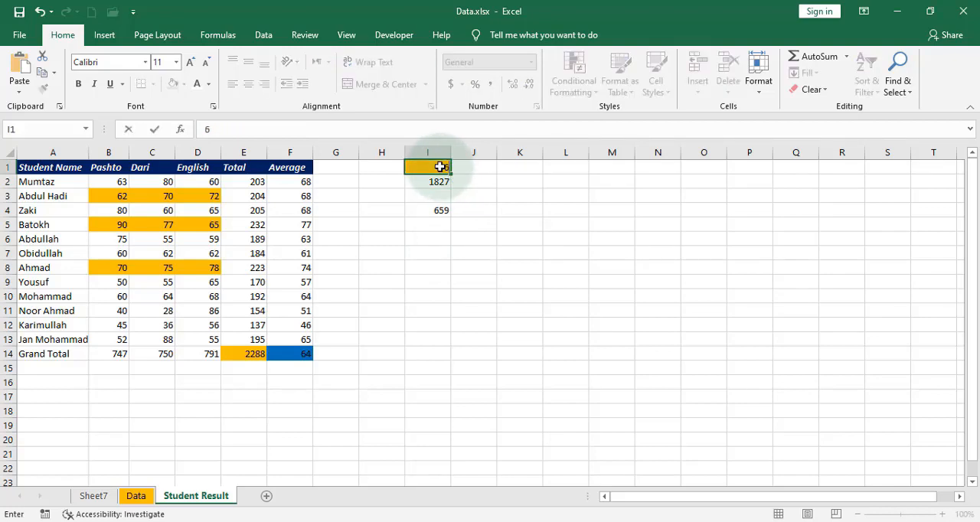
pyautogui.press('Return')
# Set the mark threshold in I1 to 58, leaving the I2 formula as it is.
pyautogui.click(440, 167)
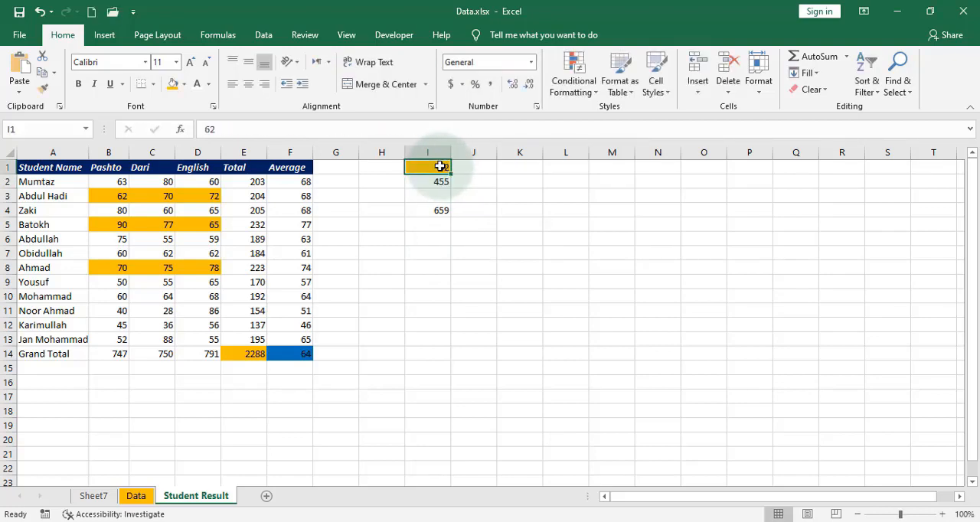
pyautogui.write('58')
pyautogui.press('Return')
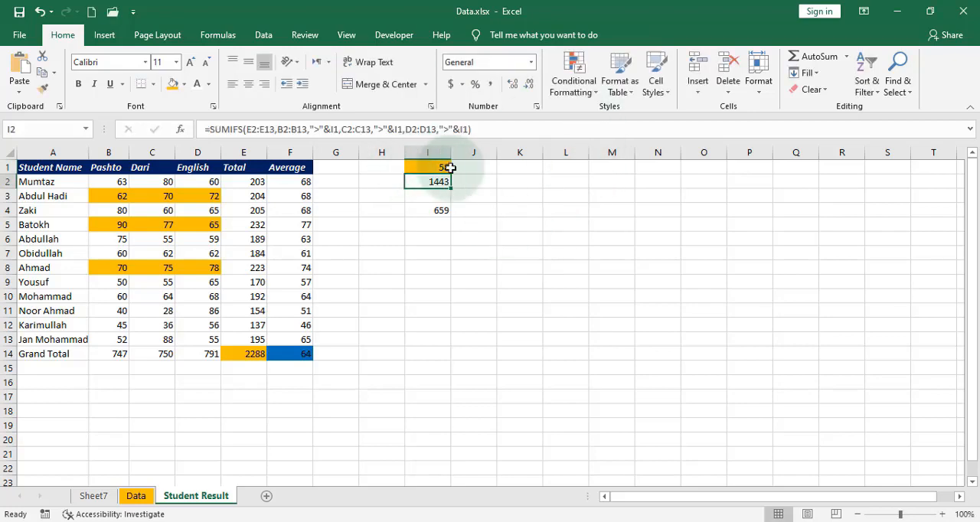
pyautogui.click(278, 129)
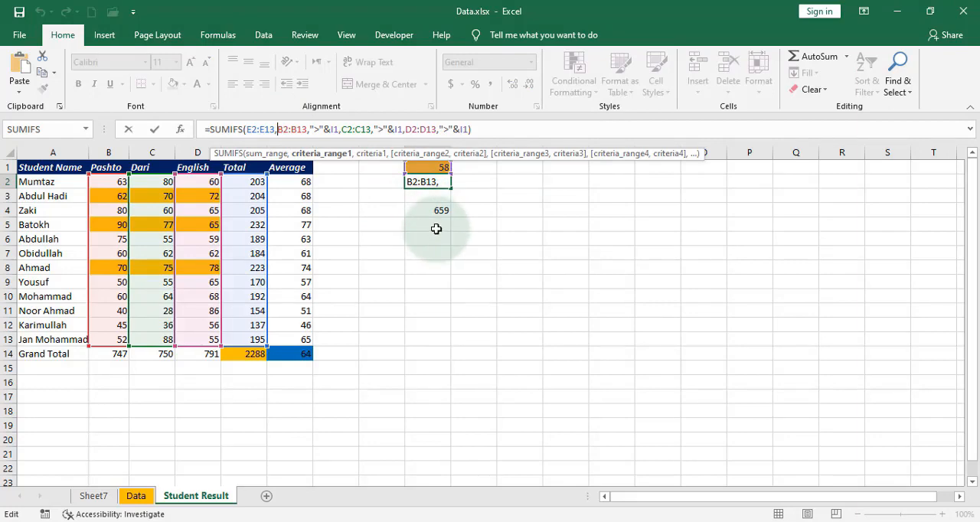
pyautogui.press('Escape')
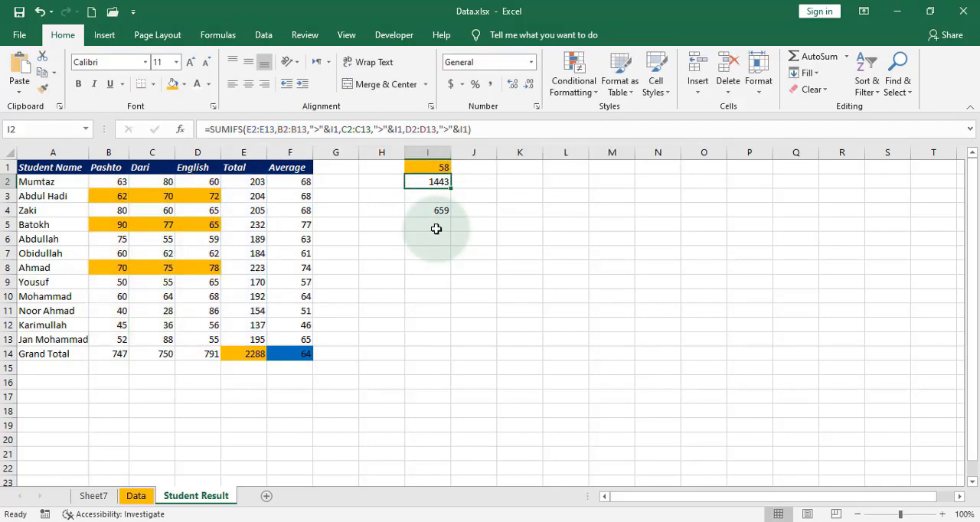